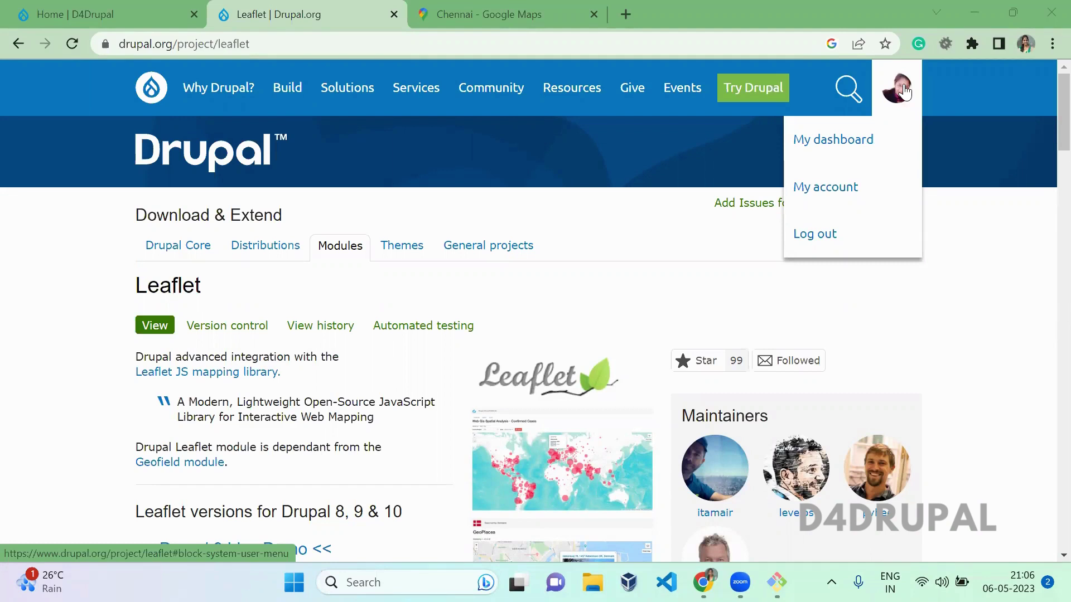
Step: Try installing drupal/interactive_map with Composer in Git Bash
double_click(174, 293)
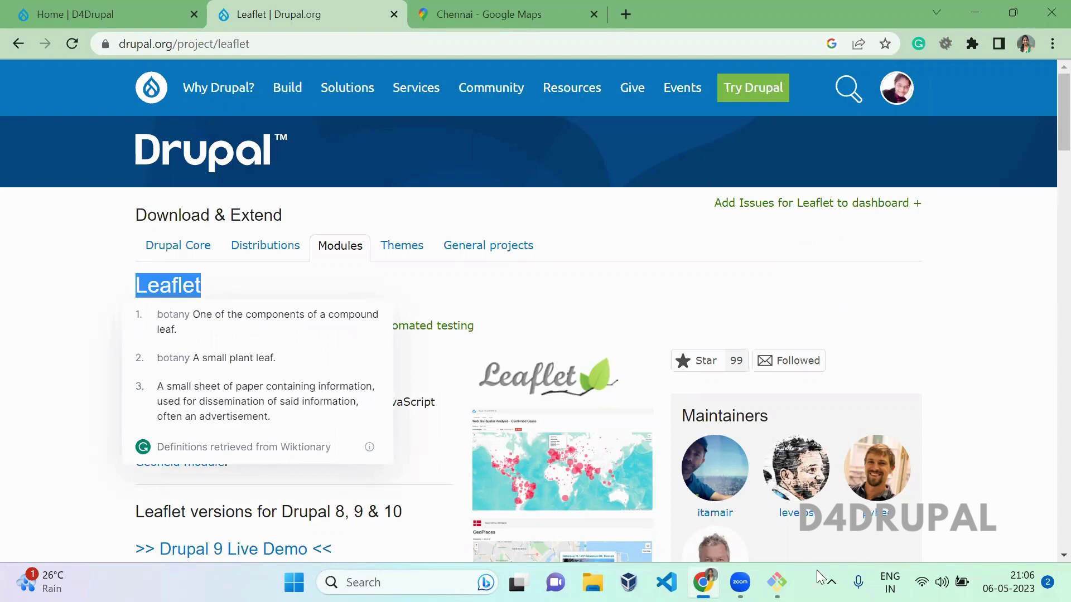
left_click(777, 582)
type("co")
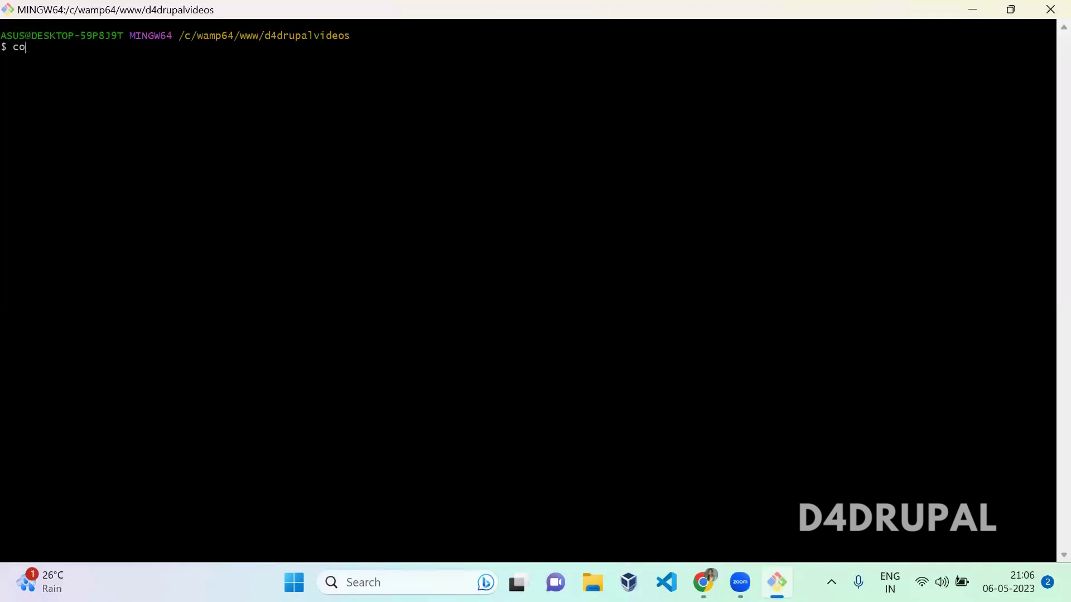
type("mposer require drupal/inte")
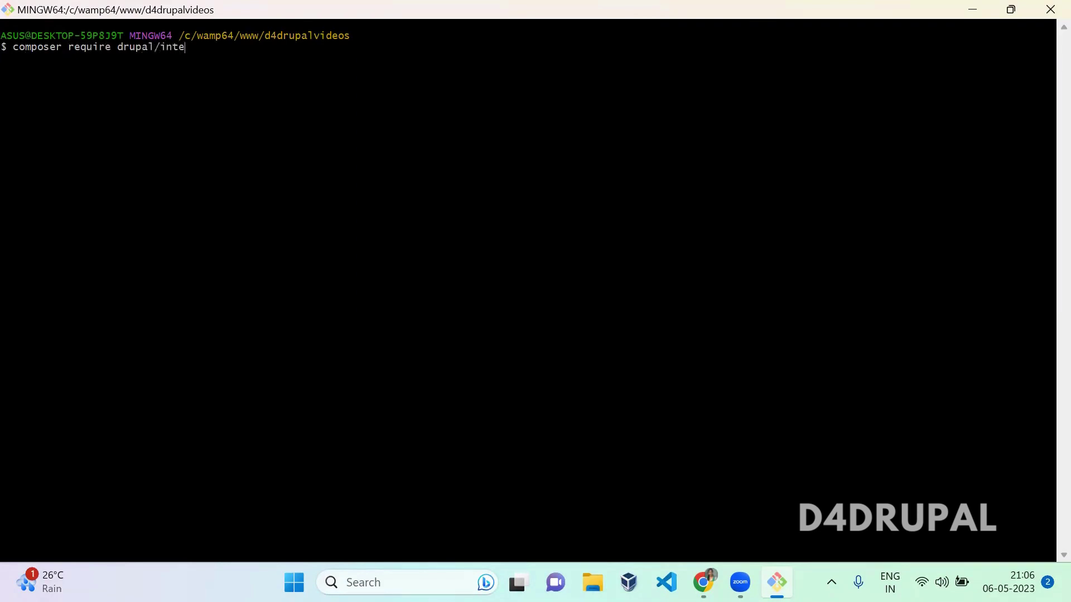
type("ractive_a")
type("map")
key("Return")
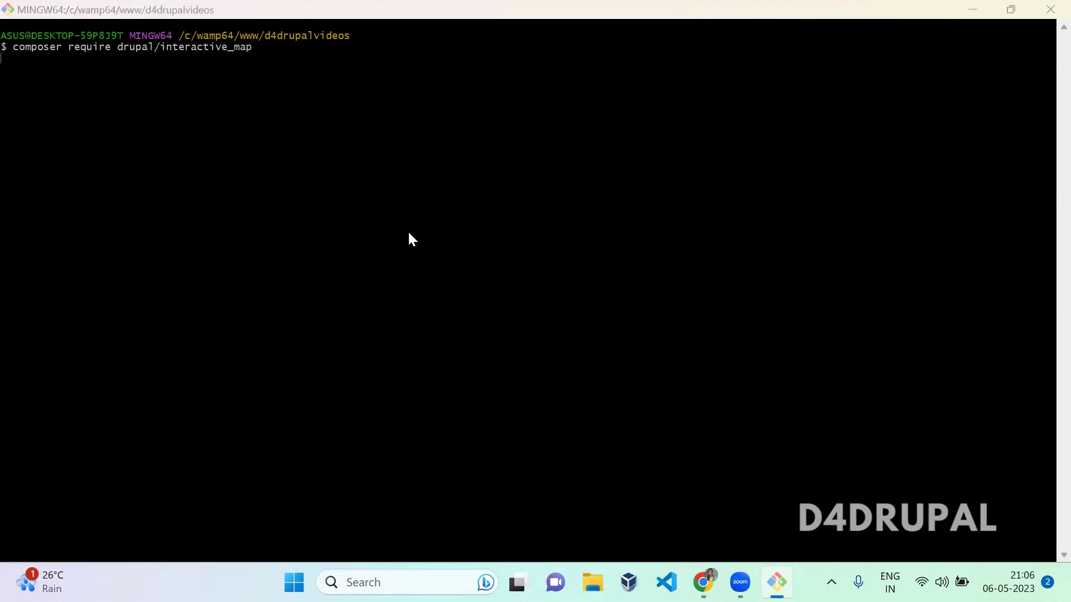
key("alt+Tab")
key("alt+Tab")
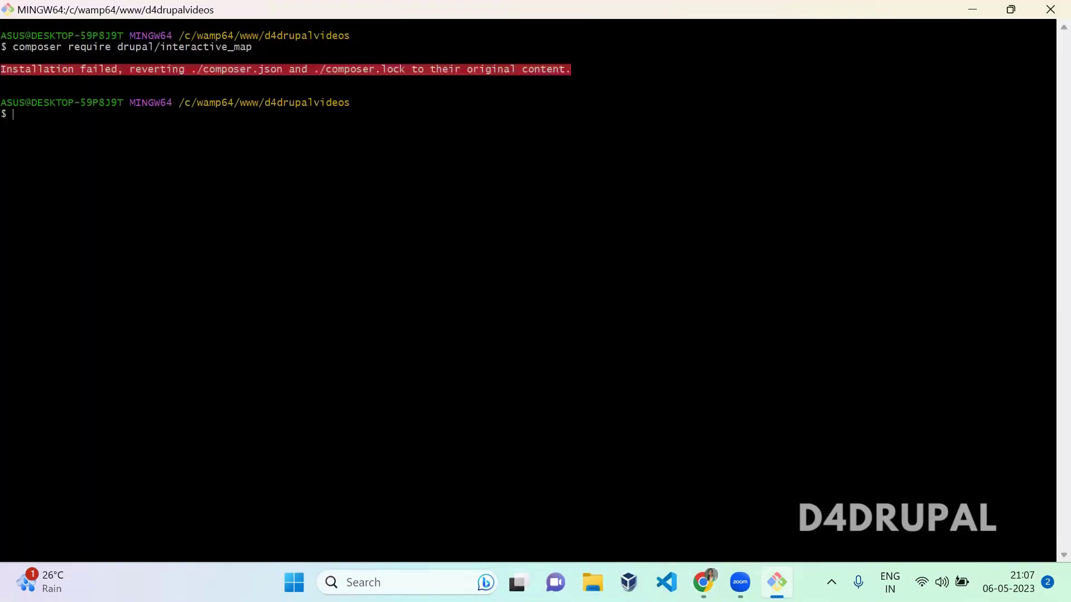
Step: Require drupal/leaflet instead, pulling in geofield 1.53.0 and geophp 1.5
key("Up")
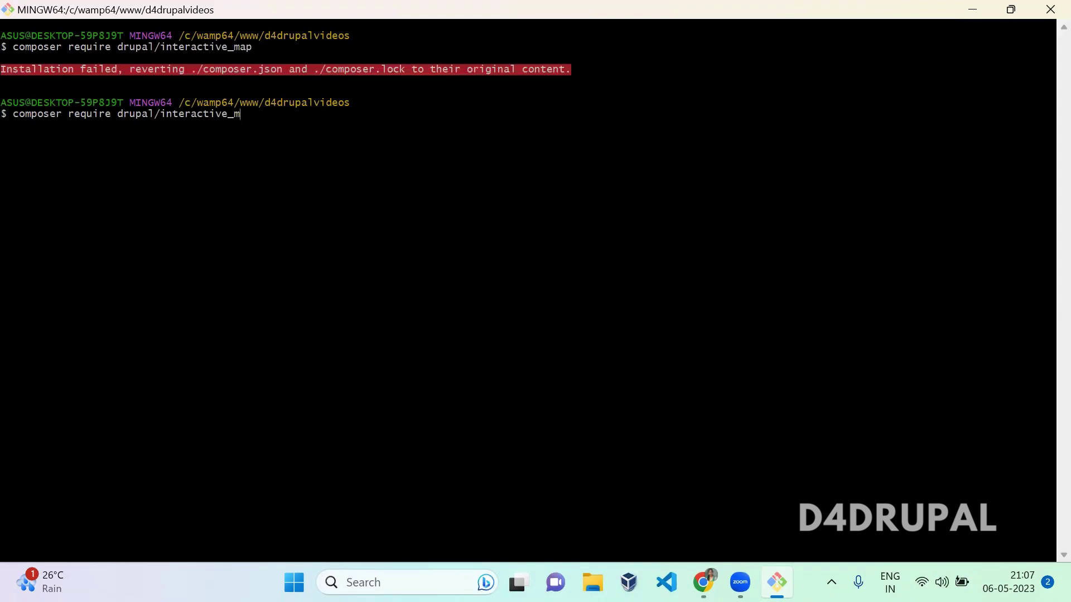
key("BackSpace")
key("BackSpace")
key("BackSpace")
key("BackSpace")
key("BackSpace")
key("BackSpace")
key("BackSpace")
key("BackSpace")
key("BackSpace")
key("BackSpace")
key("BackSpace")
type("leafle")
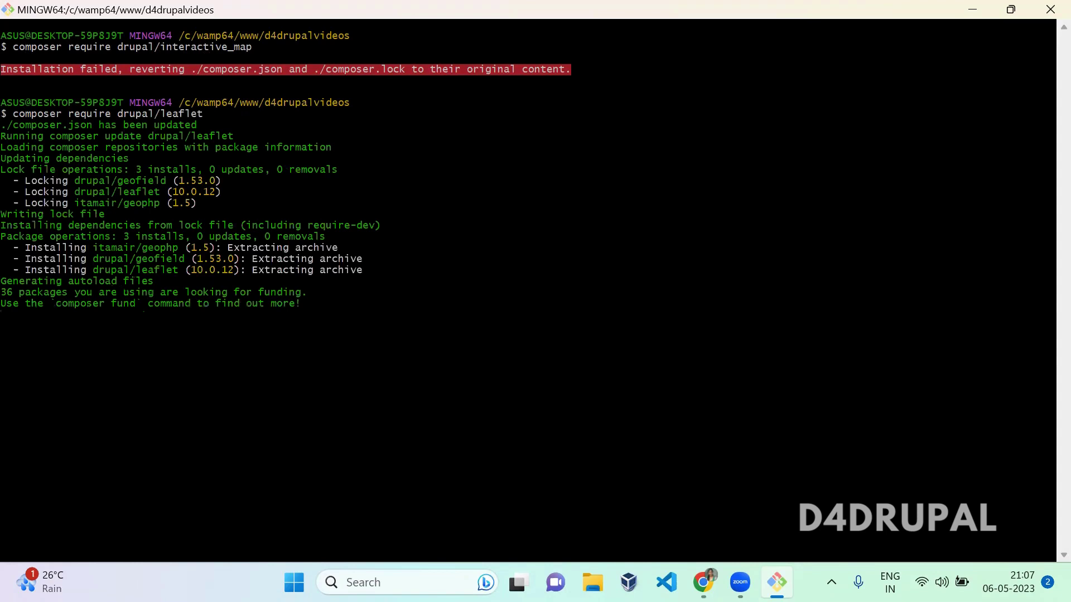
left_click_drag(184, 259, 106, 259)
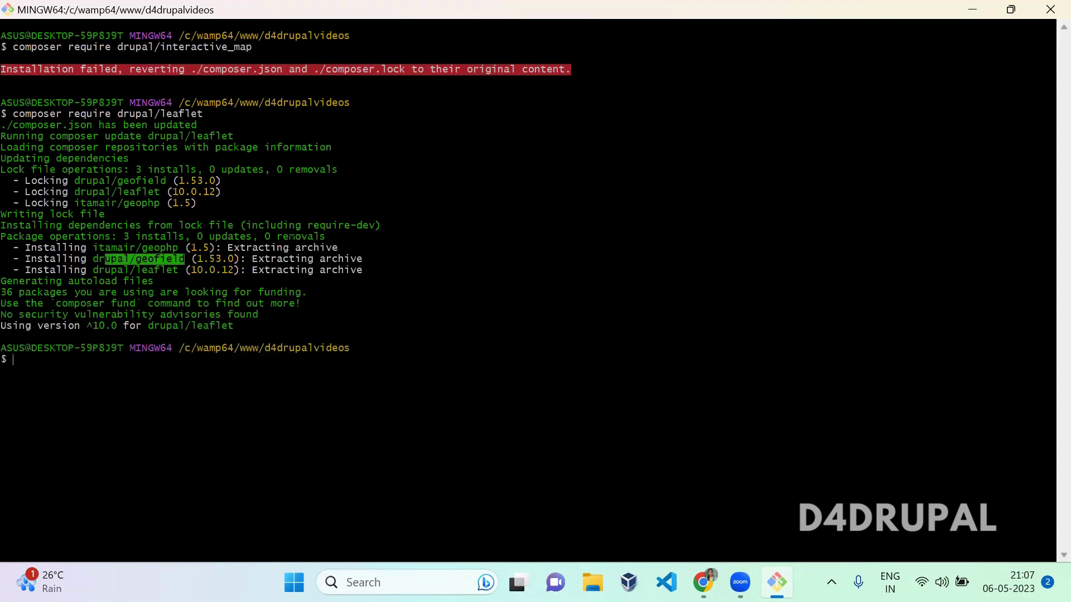
key("alt+Tab")
Step: Filter Extend by 'leafle' and tick Leaflet, Leaflet Markercluster and Leaflet Views
left_click(126, 12)
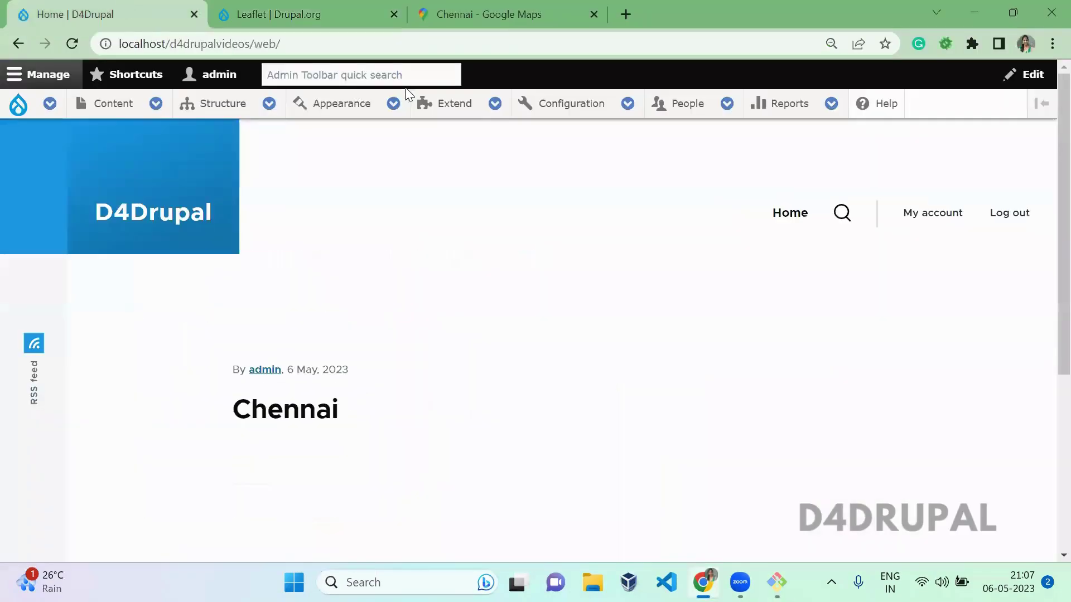
left_click(449, 103)
scroll(281, 320, "down", 1)
scroll(280, 321, "down", 7)
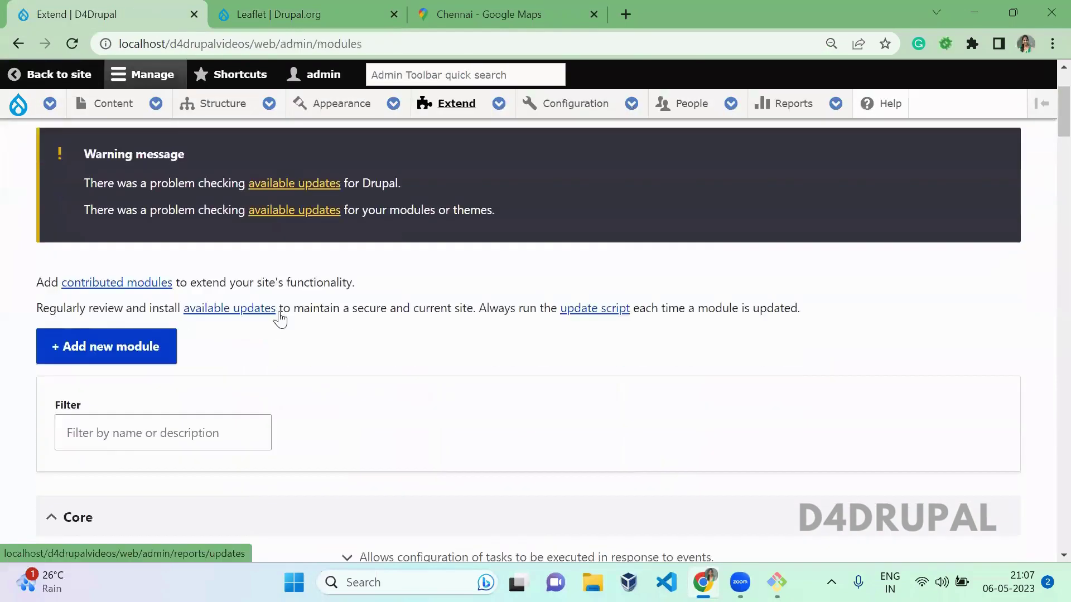
left_click(223, 140)
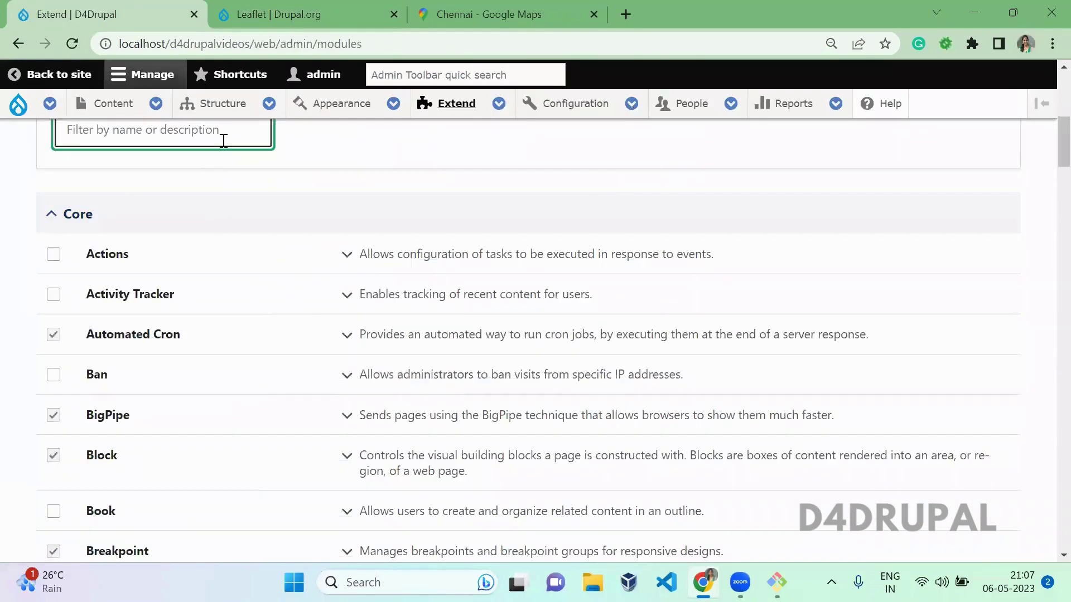
type("leafle")
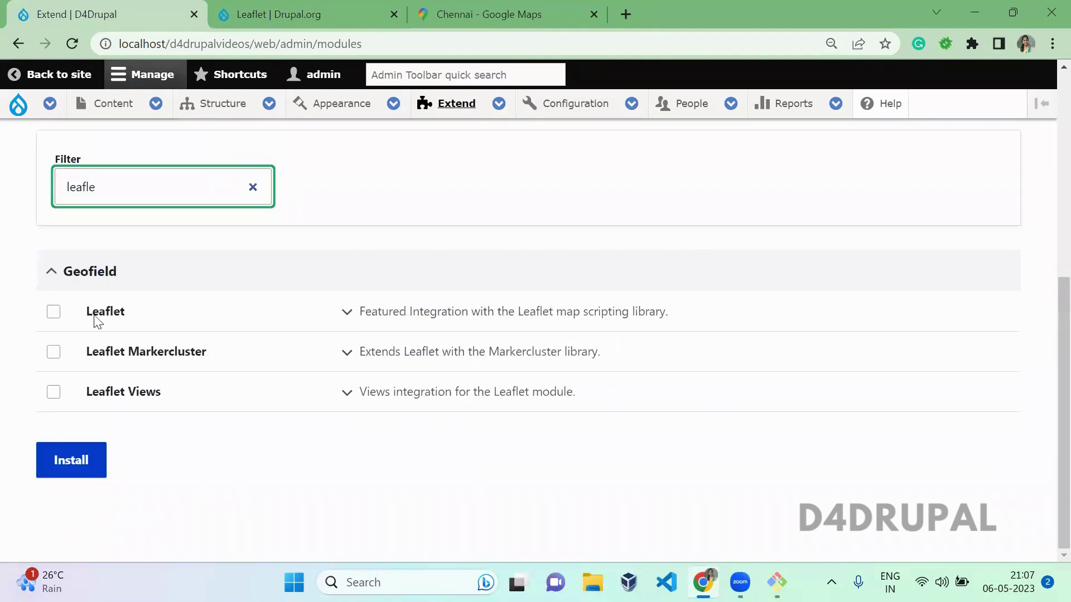
left_click(53, 311)
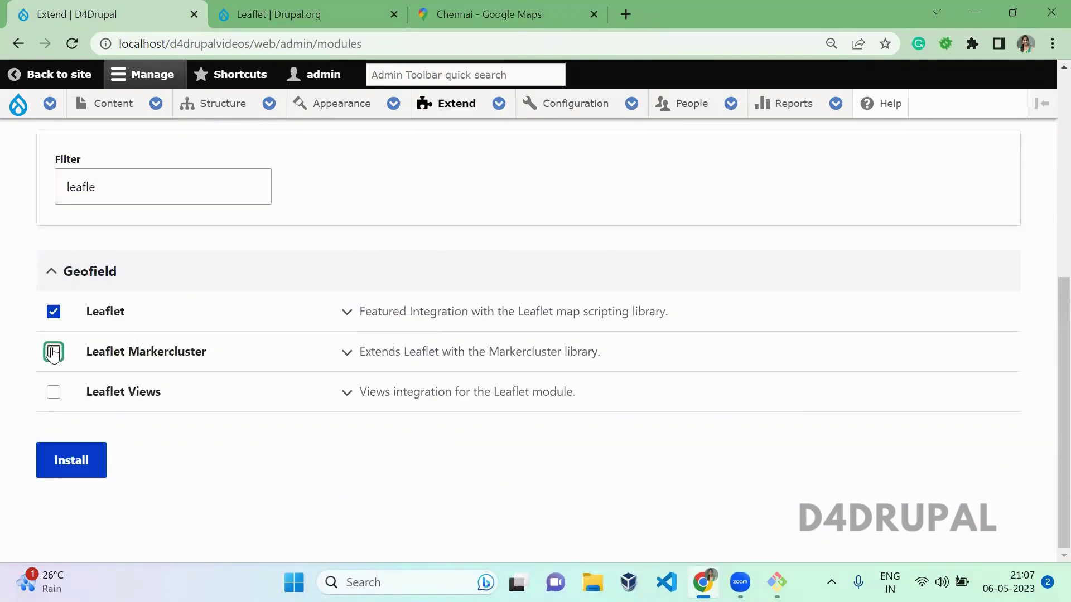
left_click(53, 352)
left_click(53, 391)
left_click_drag(213, 398, 84, 303)
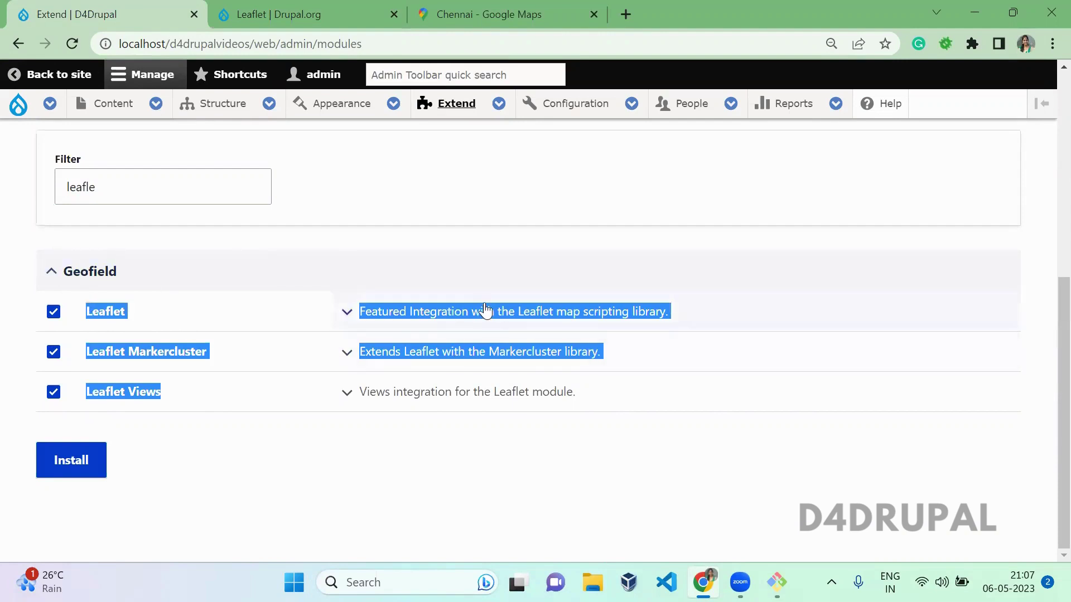
Step: Install the ticked modules, accepting the required Geofield module
left_click(485, 312)
left_click_drag(473, 360, 402, 363)
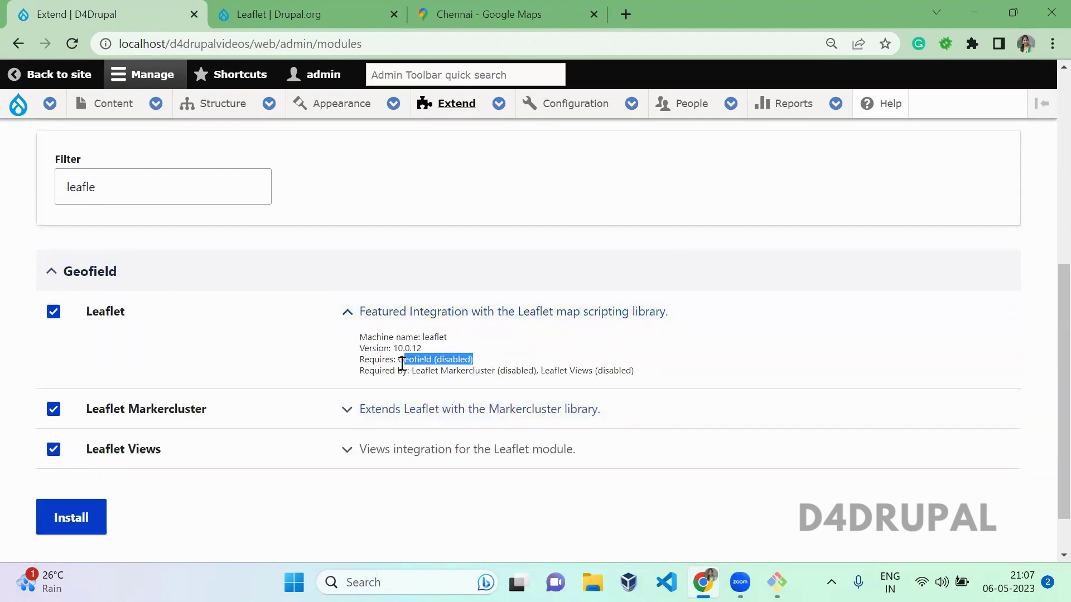
left_click(297, 360)
scroll(297, 360, "down", 1)
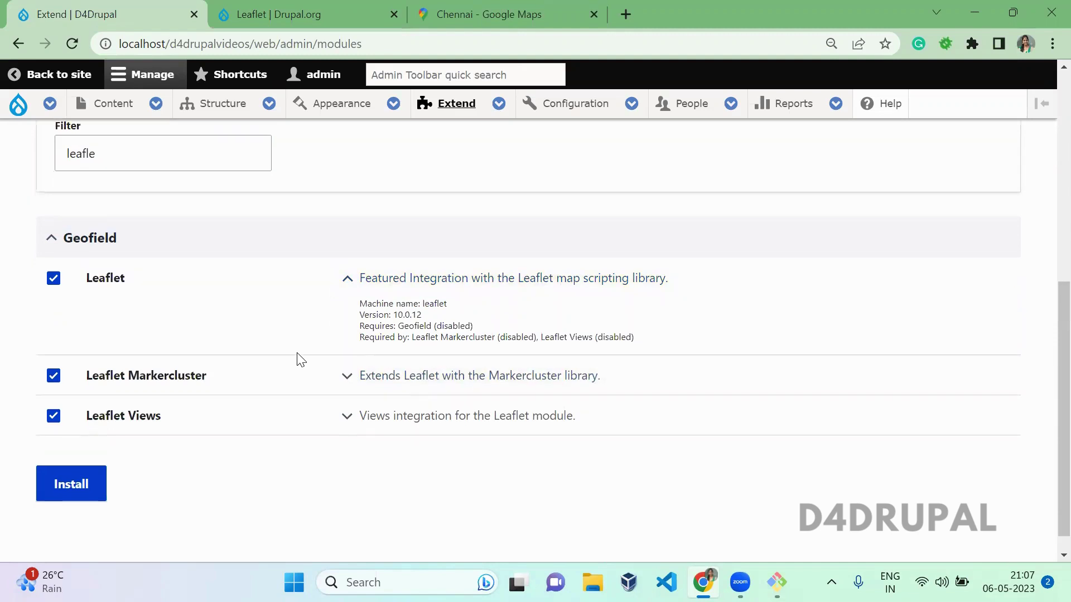
left_click(94, 457)
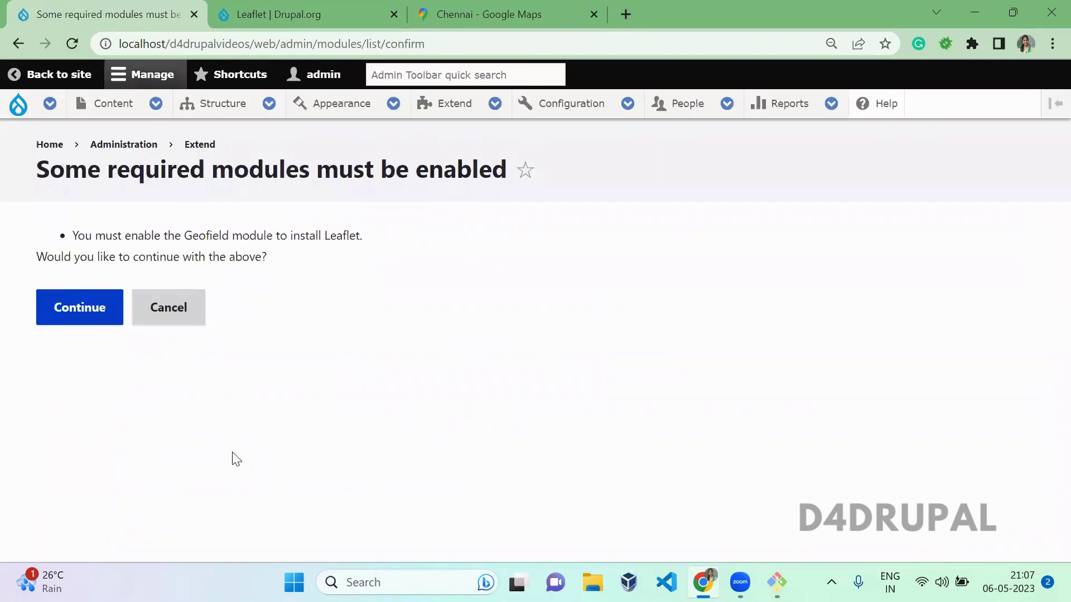
left_click(58, 308)
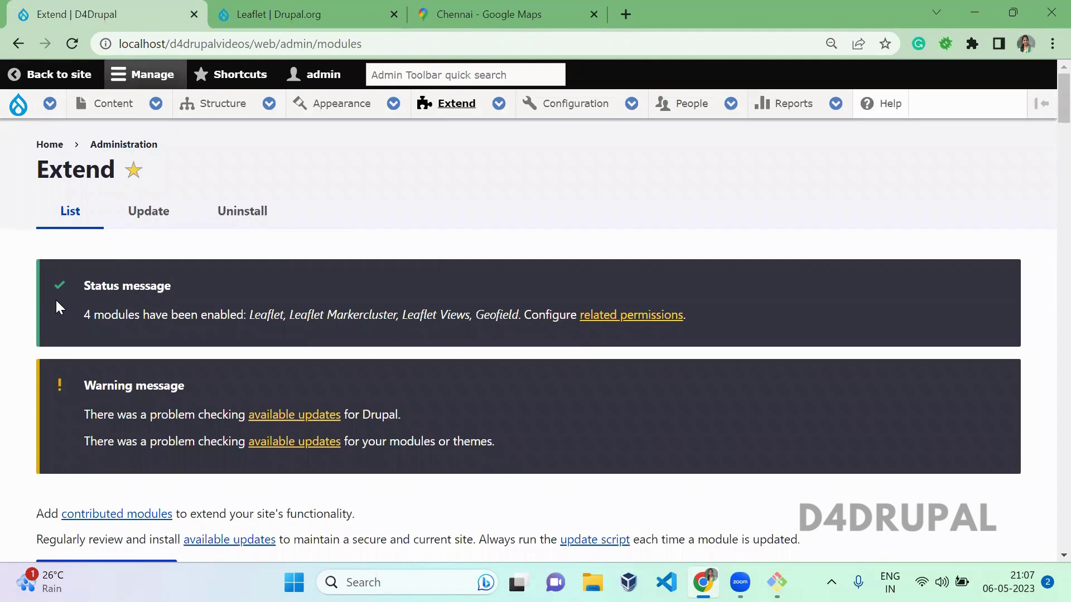
Step: Start adding a new Geofield-type field to the Landmarks content type
mouse_move(255, 114)
mouse_move(247, 220)
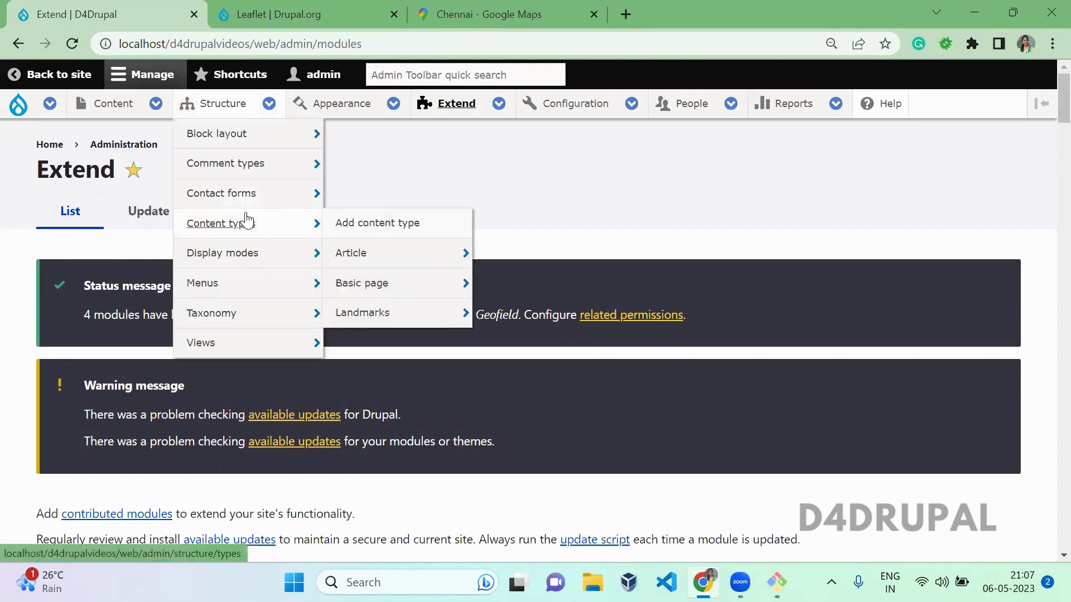
mouse_move(378, 323)
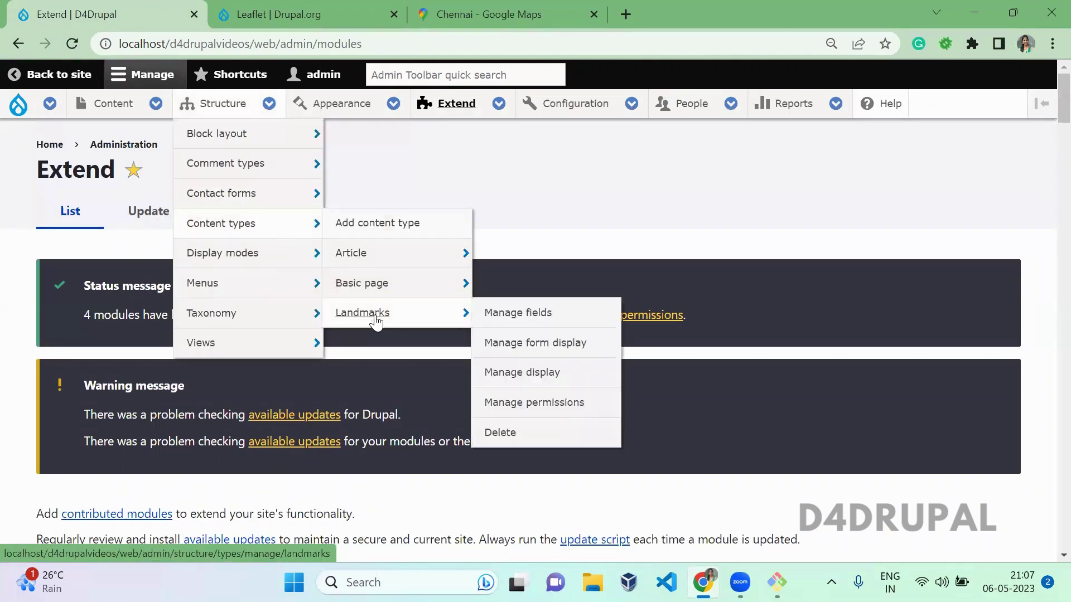
left_click(495, 315)
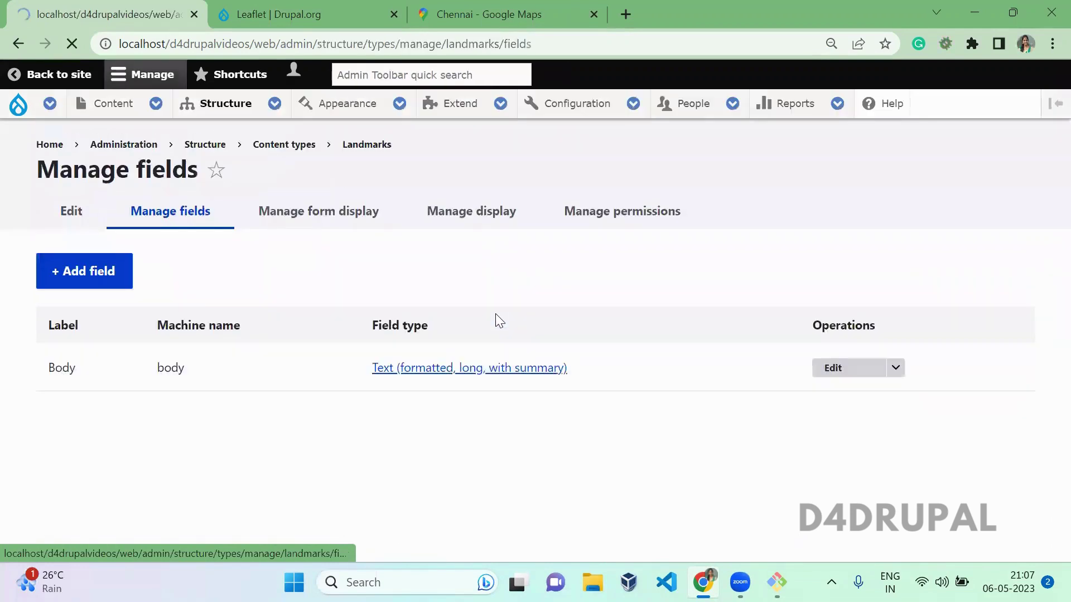
left_click(118, 269)
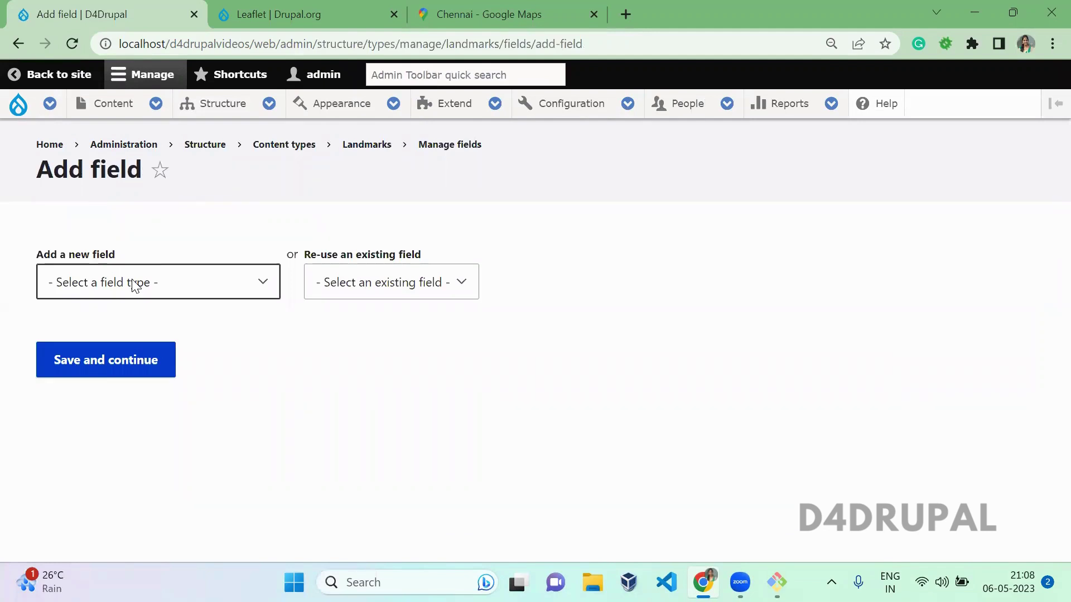
left_click(135, 285)
left_click(104, 404)
Step: Label the new field 'Location' and create it
left_click(110, 367)
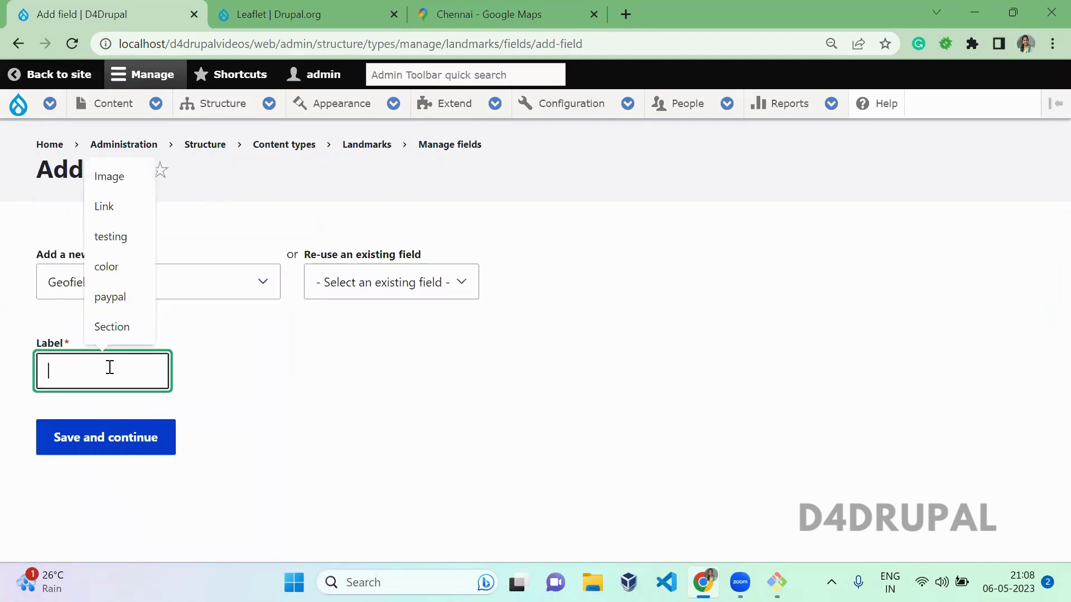
type("L")
key("BackSpace")
type("Oca")
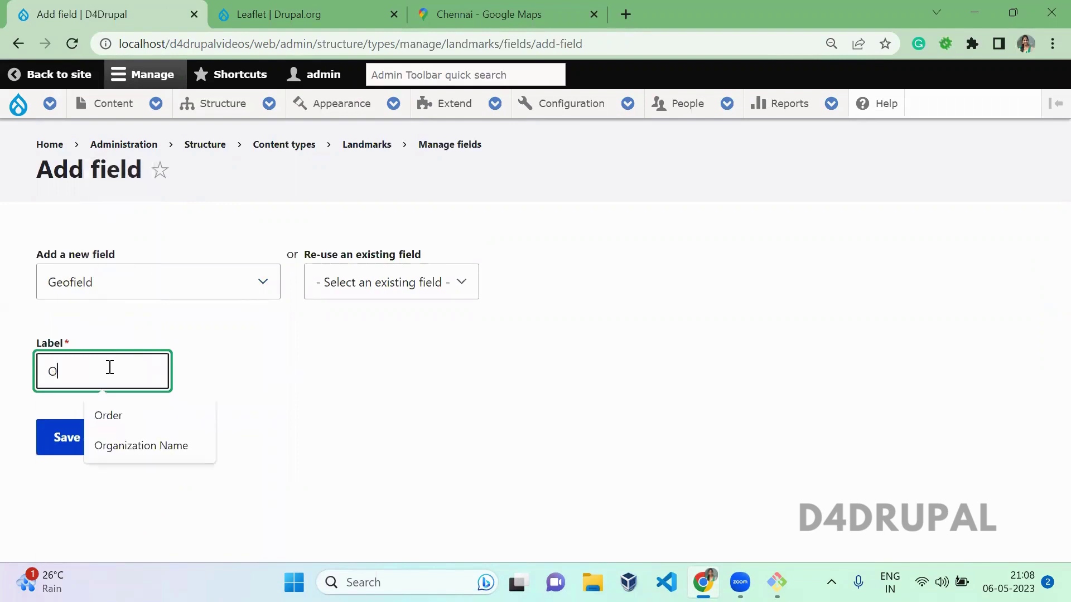
key("BackSpace")
key("BackSpace")
key("BackSpace")
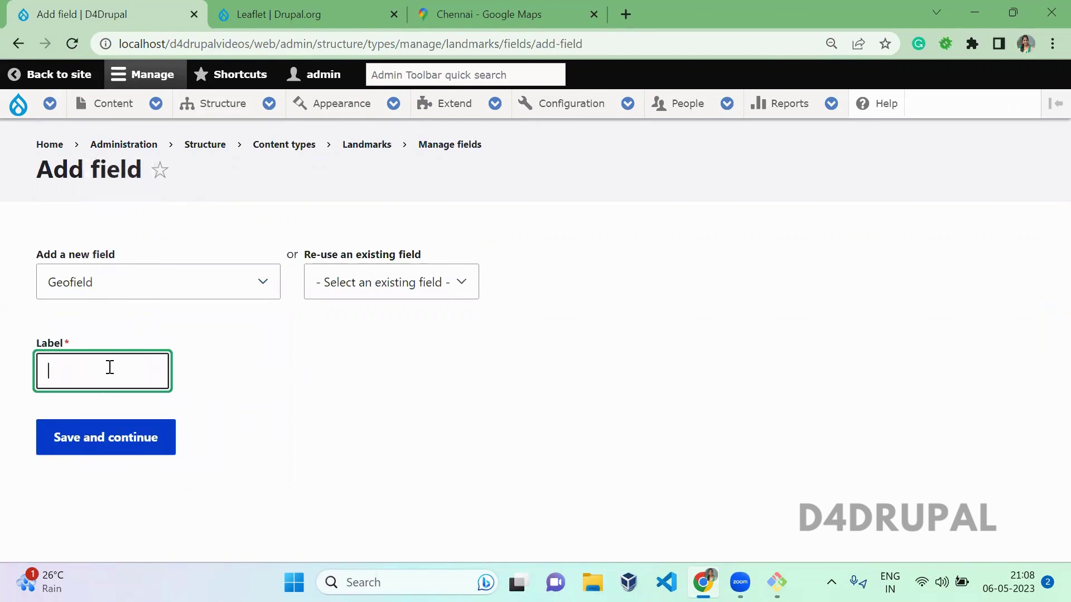
type("Location")
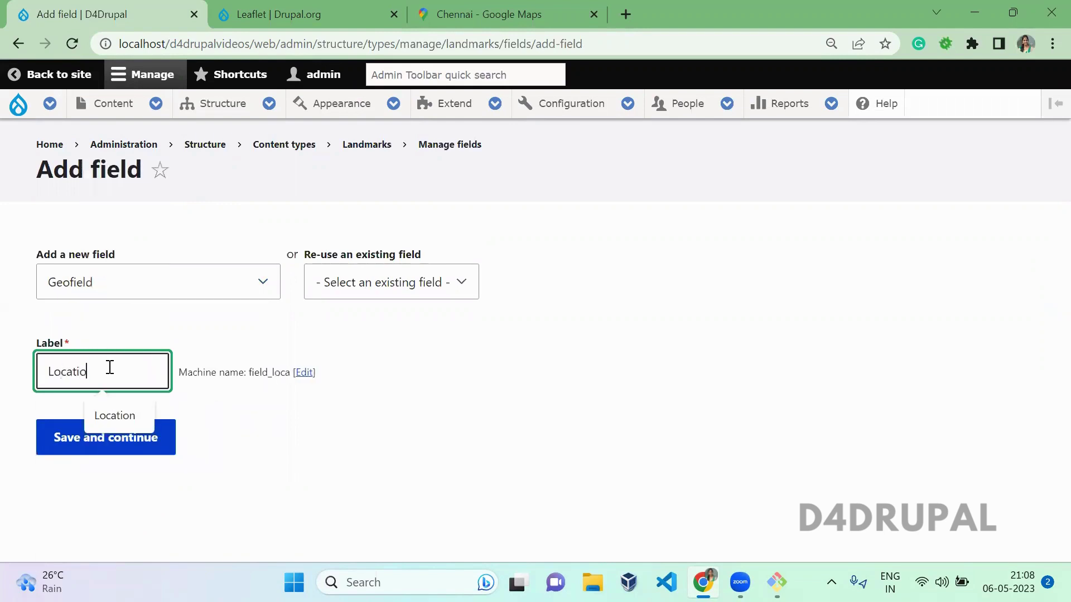
left_click(148, 443)
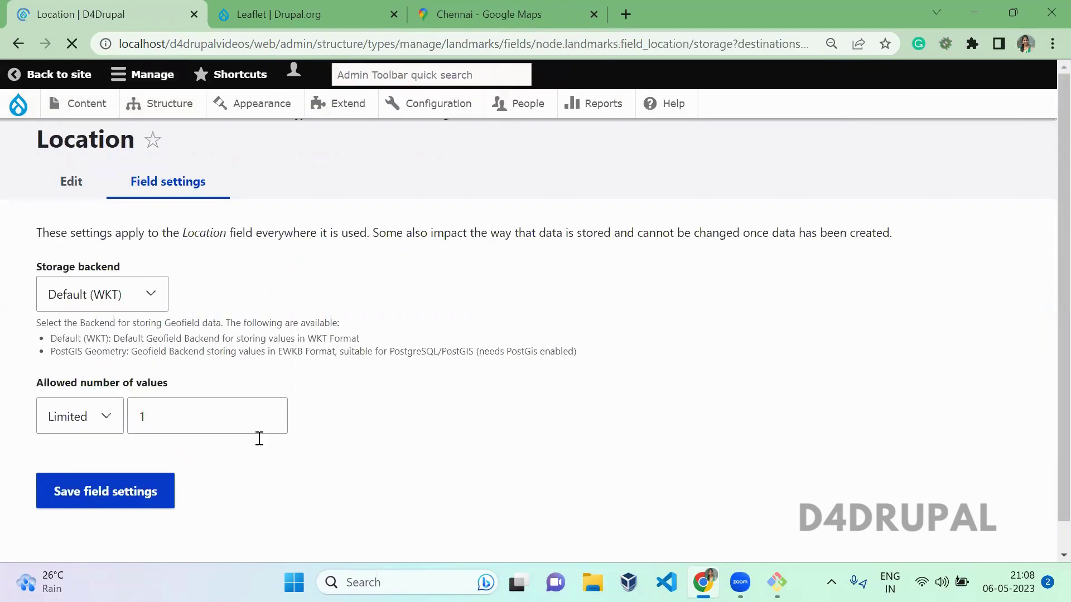
Step: Save the Location storage settings and field settings with an empty default
scroll(259, 444, "down", 1)
left_click(145, 449)
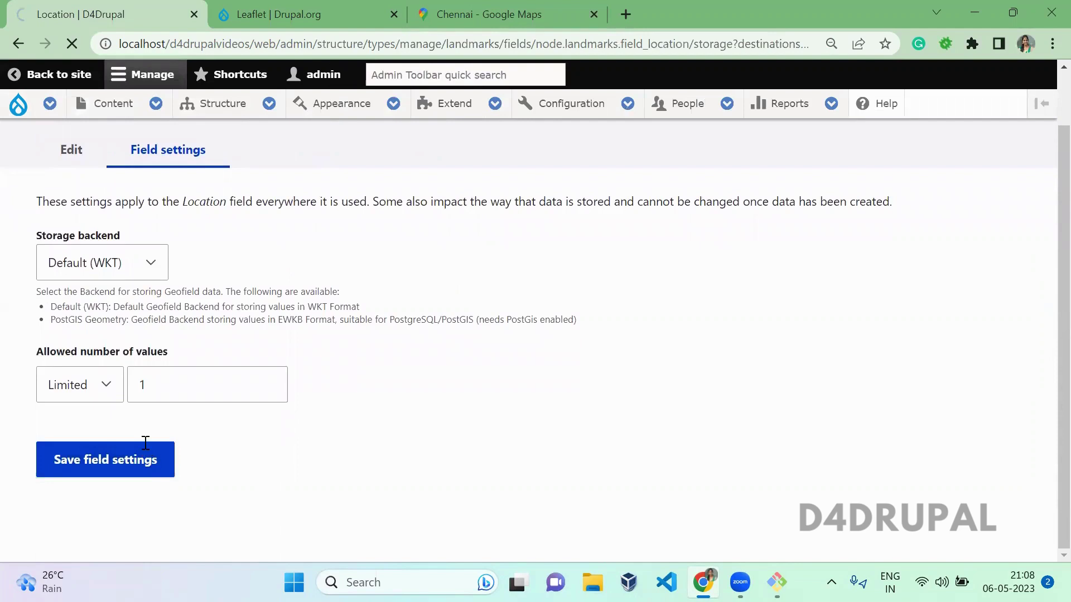
scroll(145, 449, "down", 5)
scroll(144, 446, "down", 5)
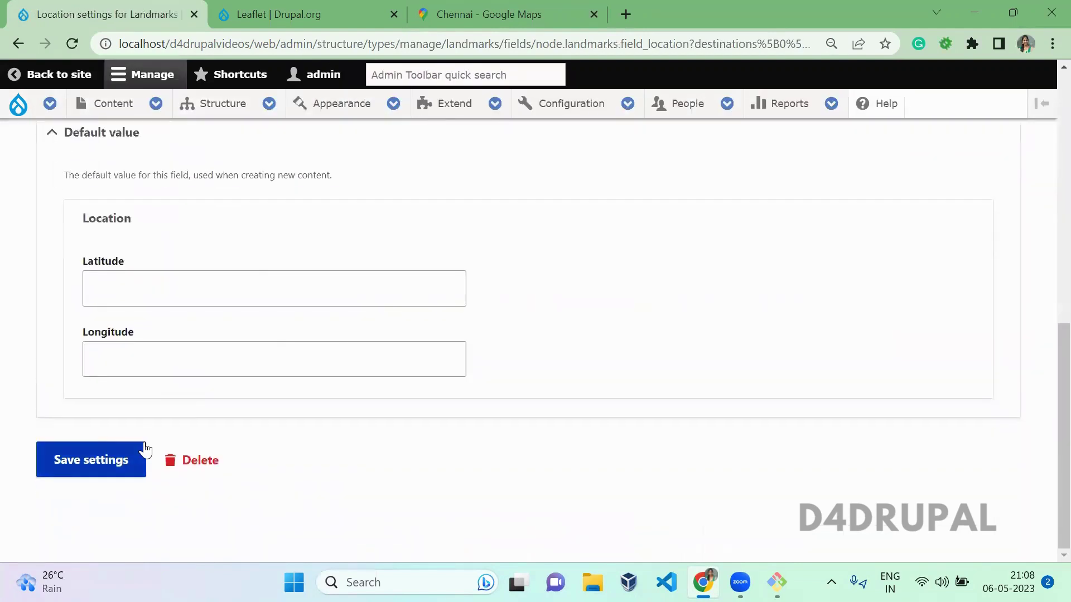
left_click(103, 459)
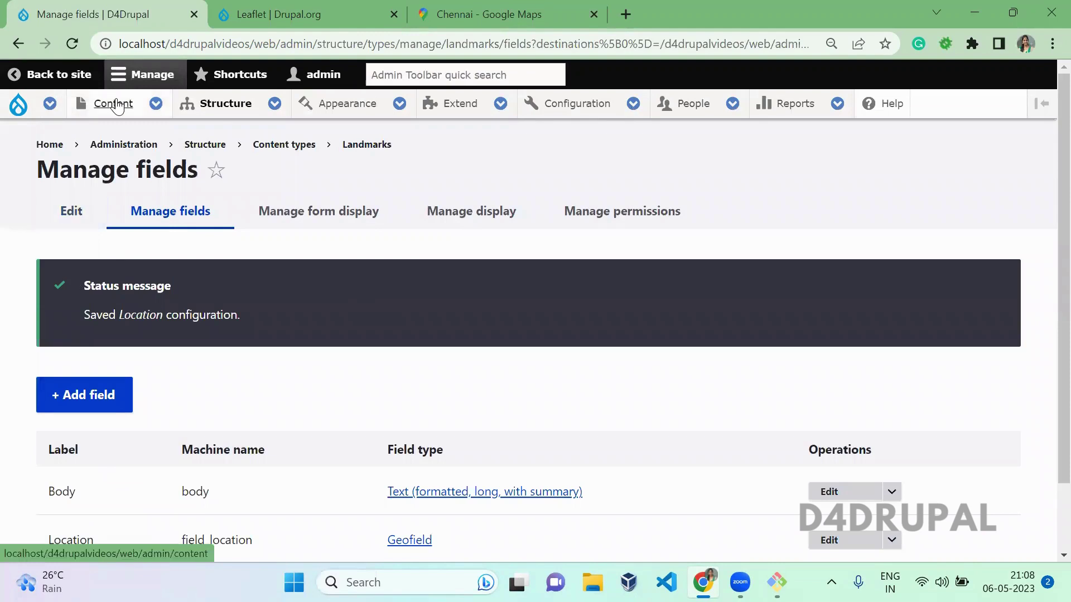
Step: Open a new Landmarks form in a separate tab and title it 'Chennai'
mouse_move(114, 104)
mouse_move(133, 136)
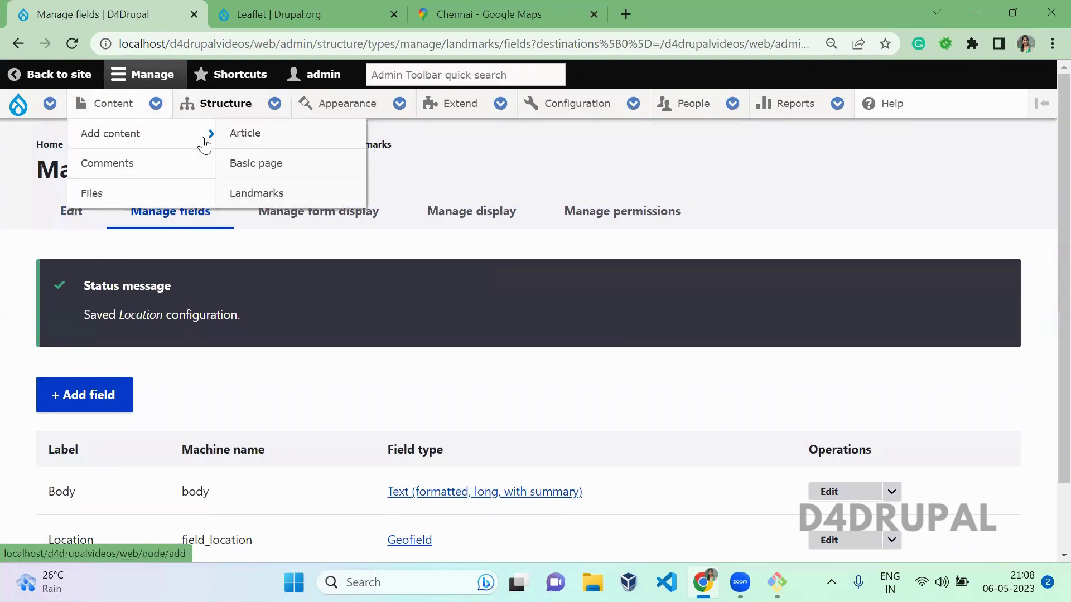
middle_click(241, 190)
left_click(226, 17)
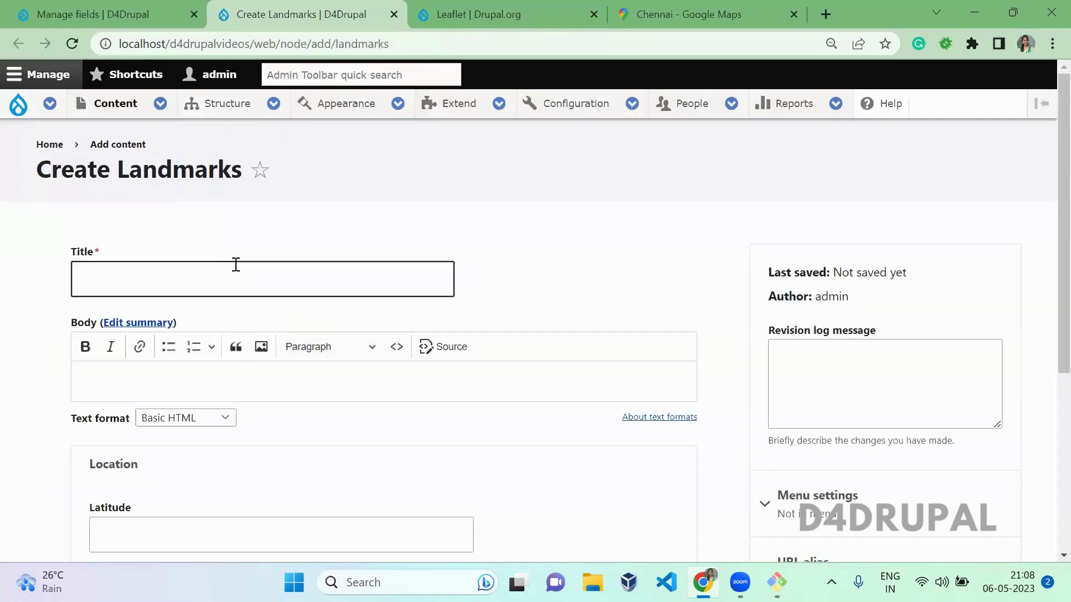
left_click(227, 280)
type("Chenna")
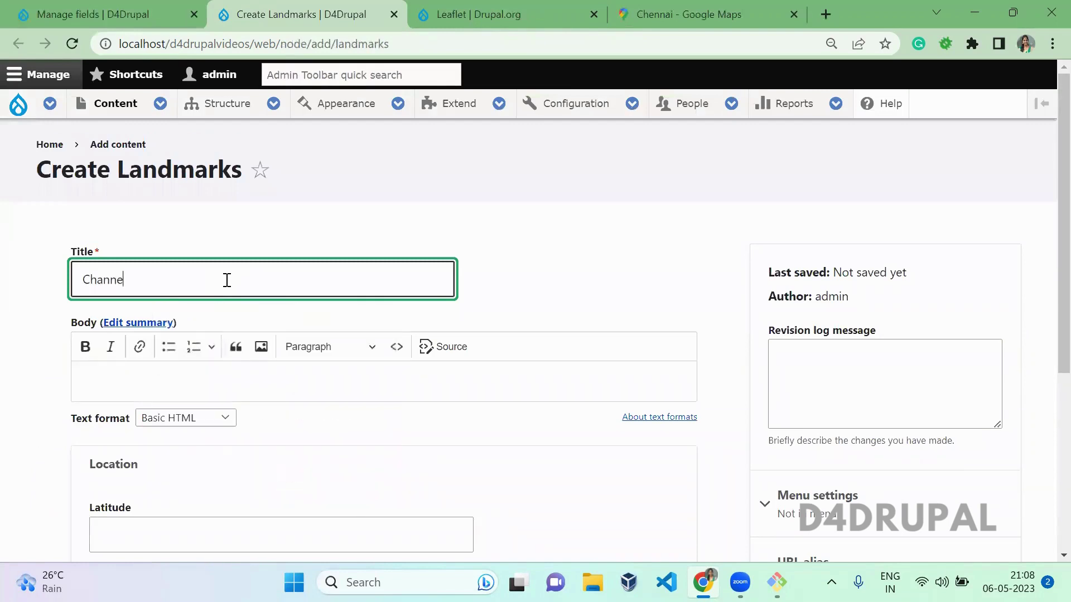
key("BackSpace")
key("BackSpace")
key("BackSpace")
type("nnai")
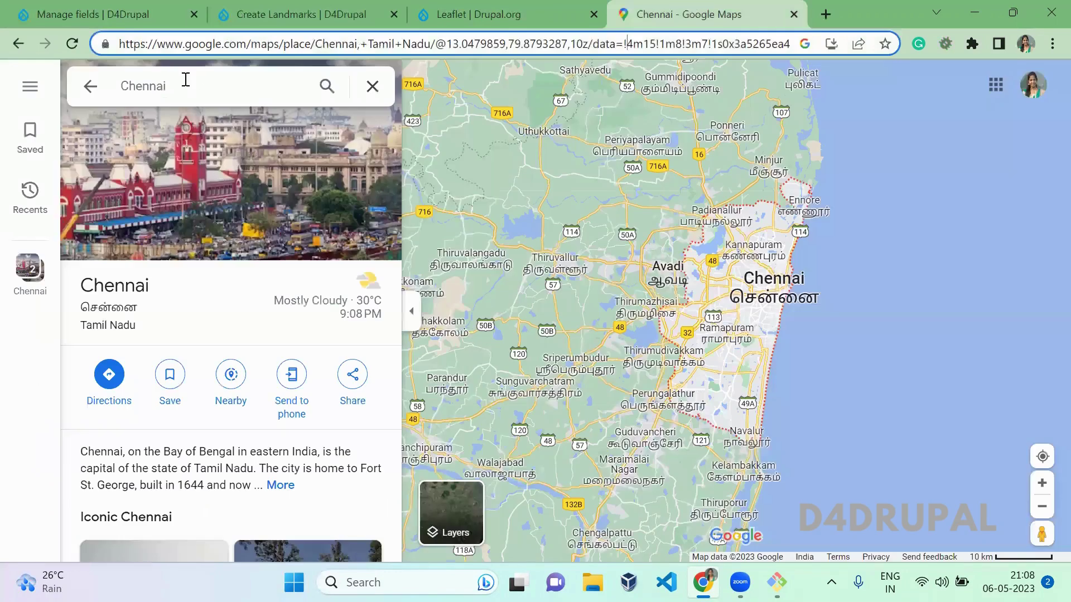
Step: Copy Chennai's latitude 13.0479859 from the Google Maps address into the Latitude field
left_click(184, 83)
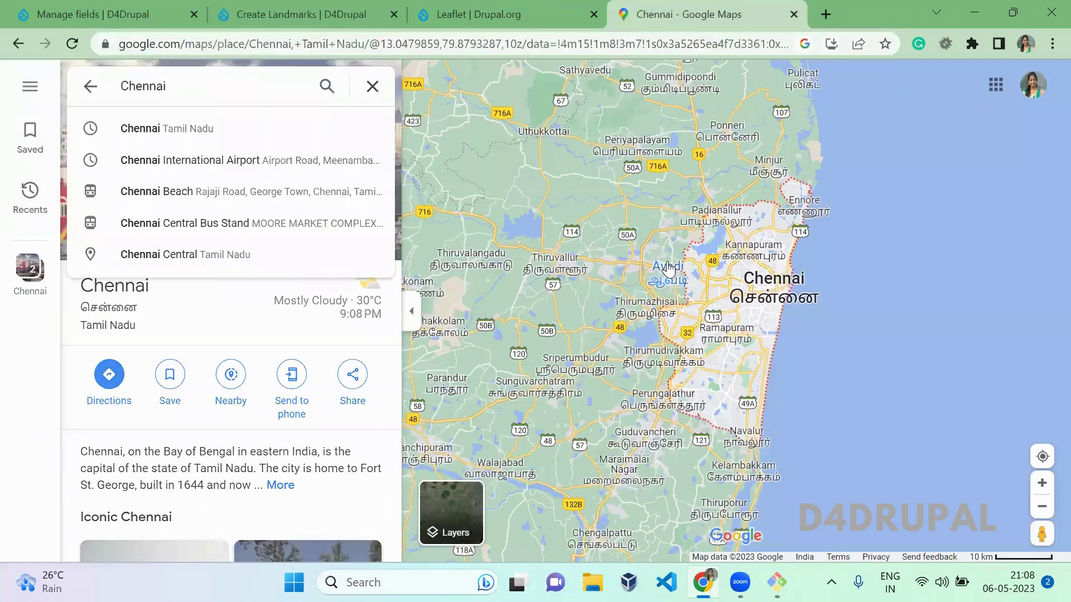
left_click(757, 297)
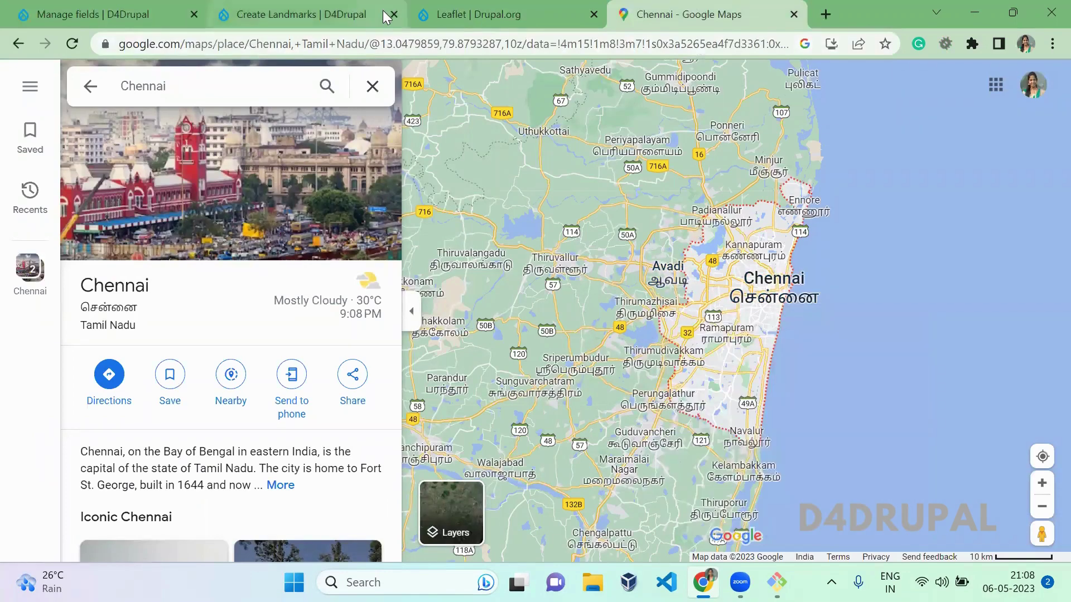
left_click_drag(381, 43, 441, 44)
key("ctrl+c")
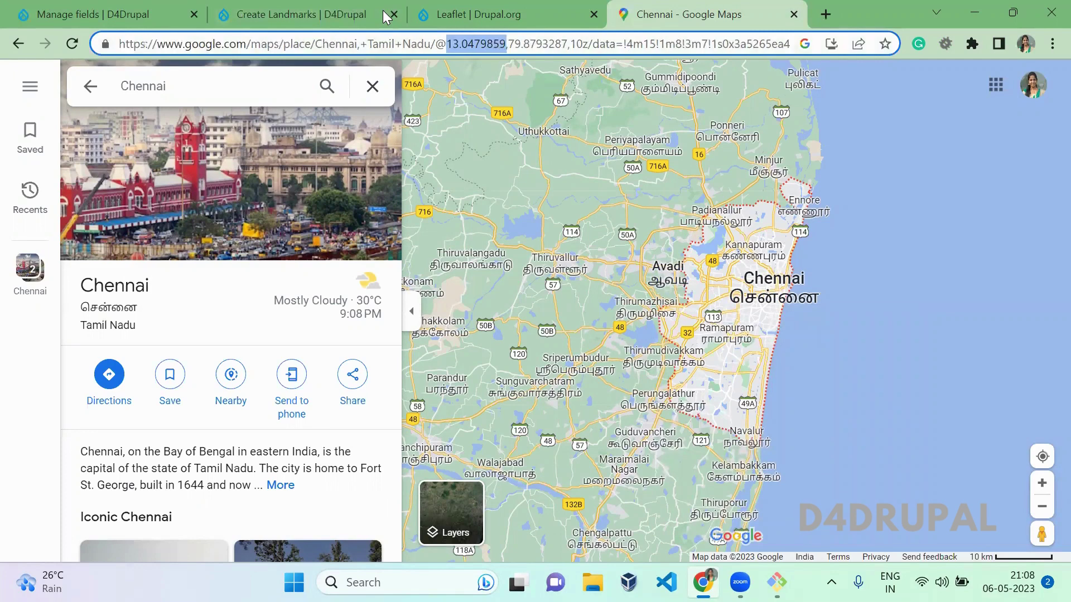
key("ctrl+1")
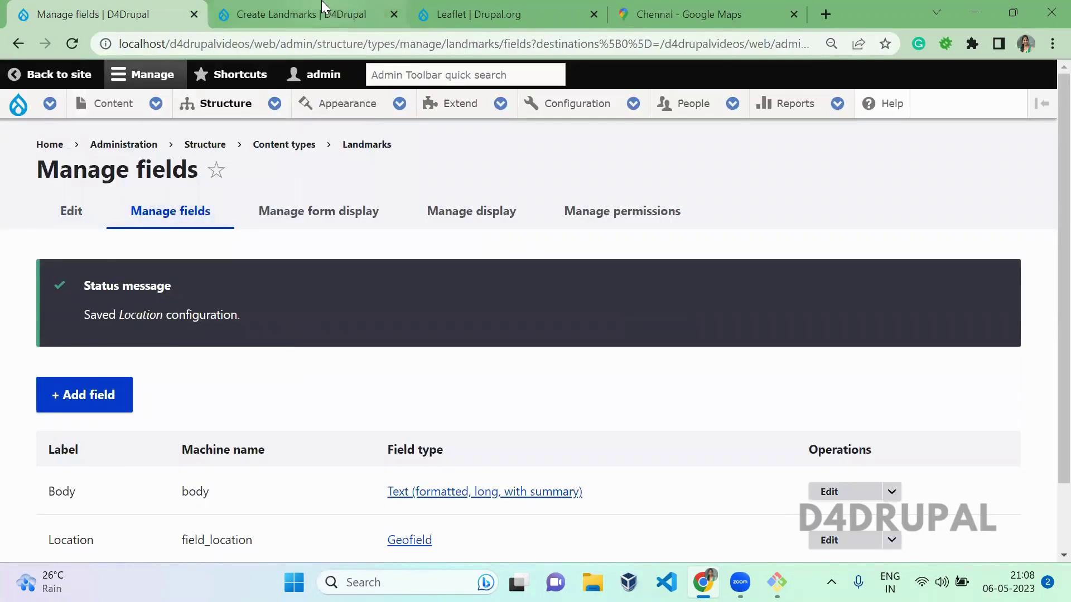
left_click(322, 7)
scroll(256, 313, "down", 5)
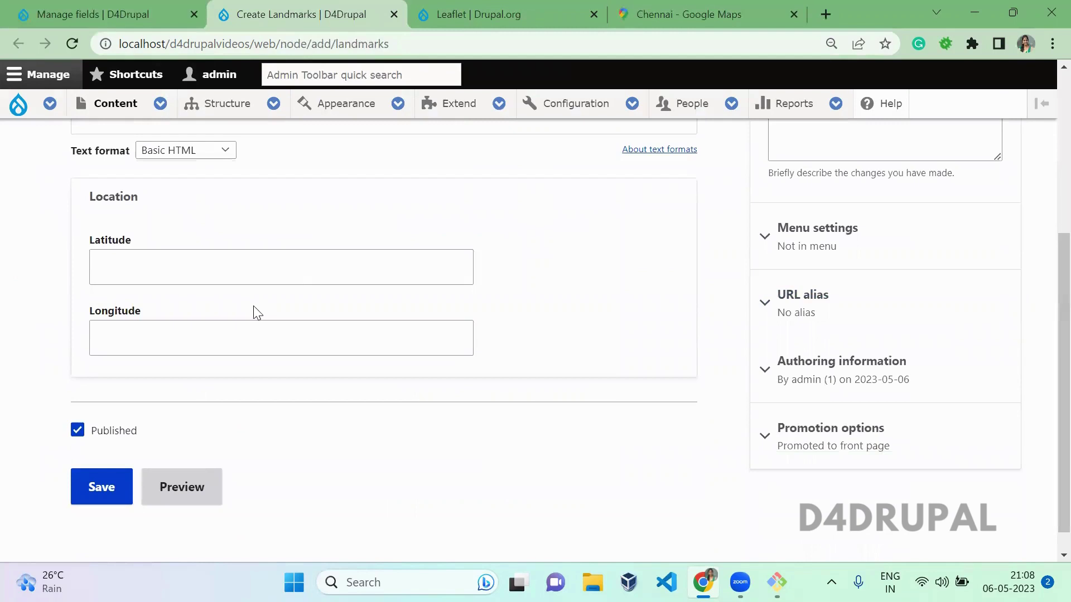
left_click(297, 275)
key("ctrl+v")
Step: Paste longitude 79.8793287 without the stray comma and save the Chennai landmark
left_click(507, 7)
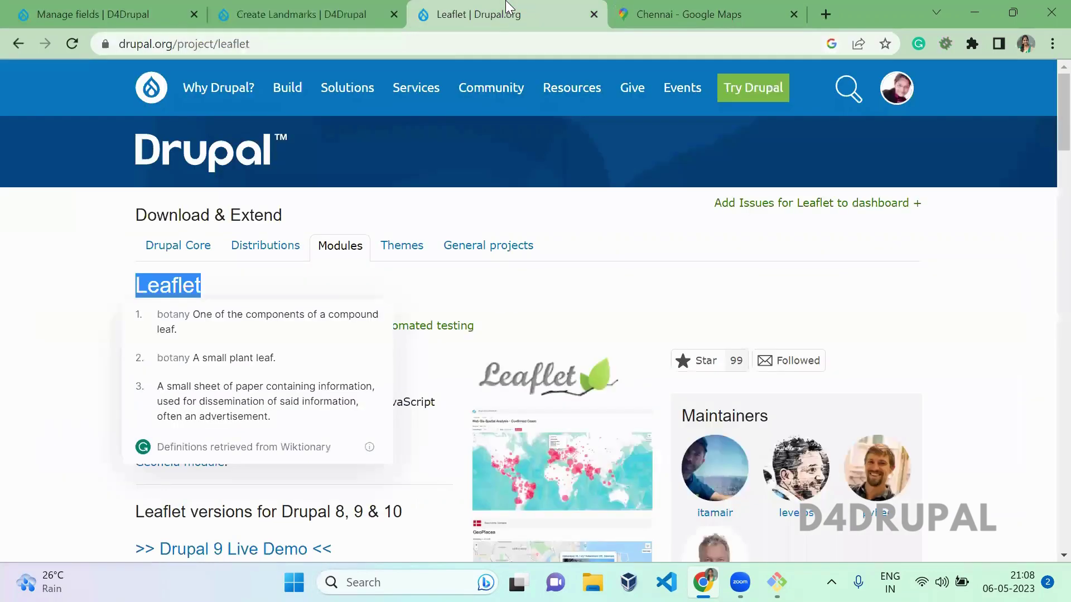
left_click(624, 7)
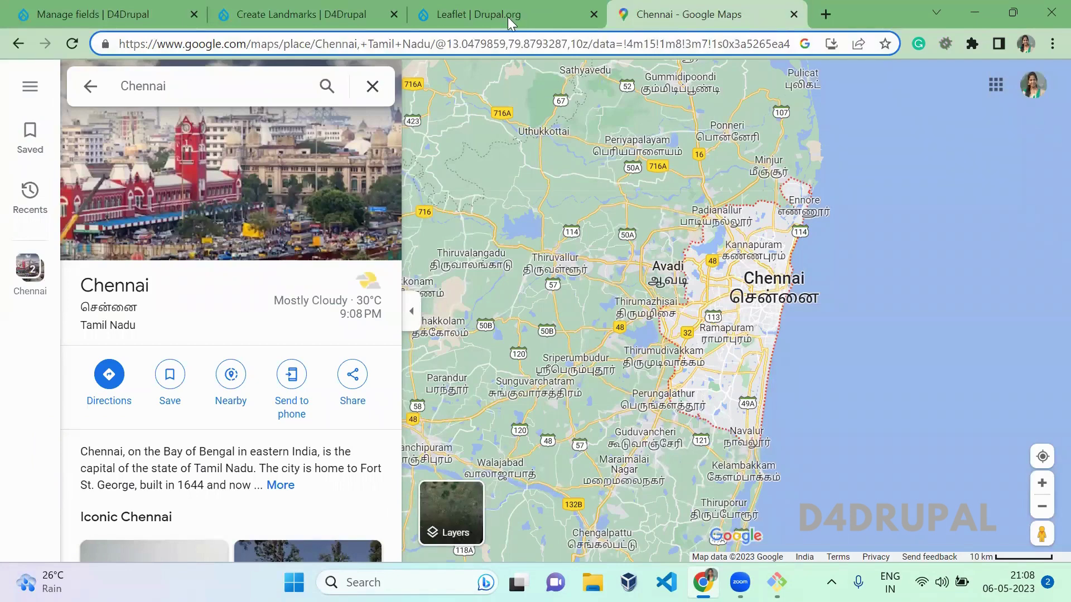
left_click_drag(506, 43, 571, 45)
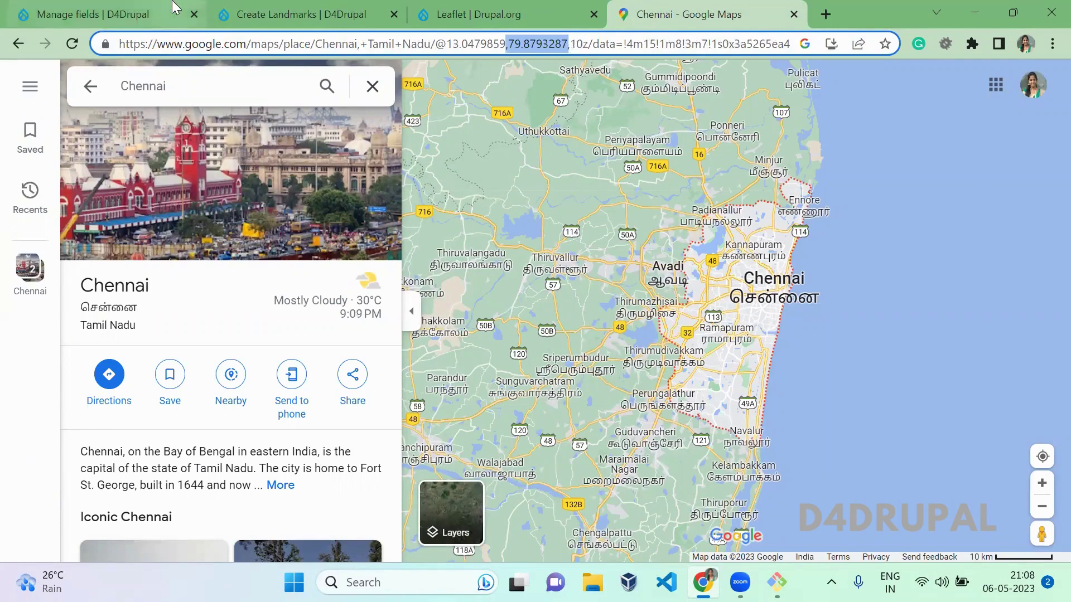
left_click(301, 14)
left_click(265, 334)
type(",79.8793287")
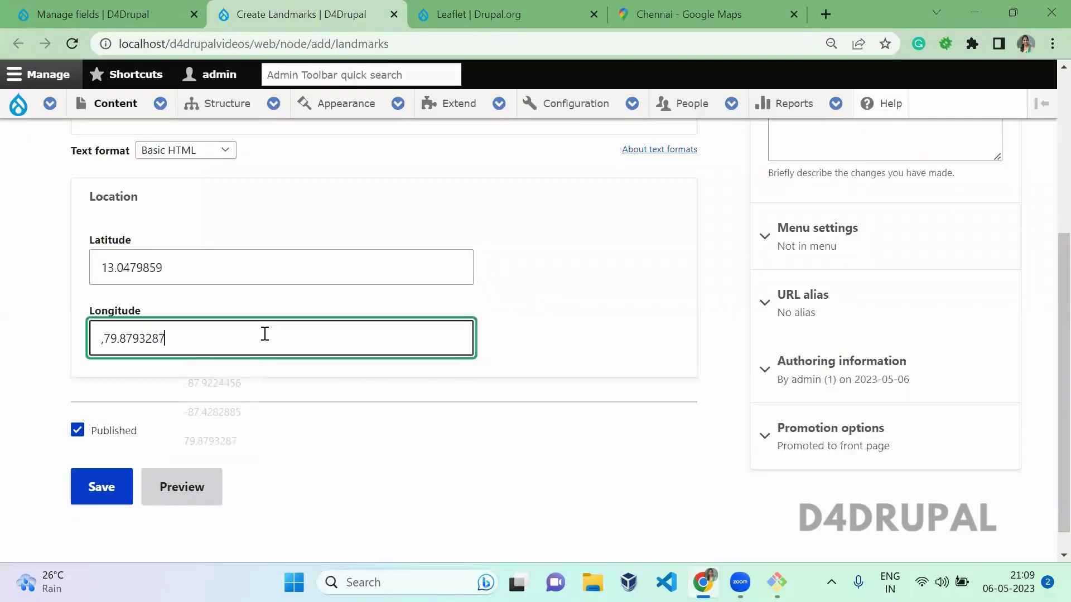
key("Delete")
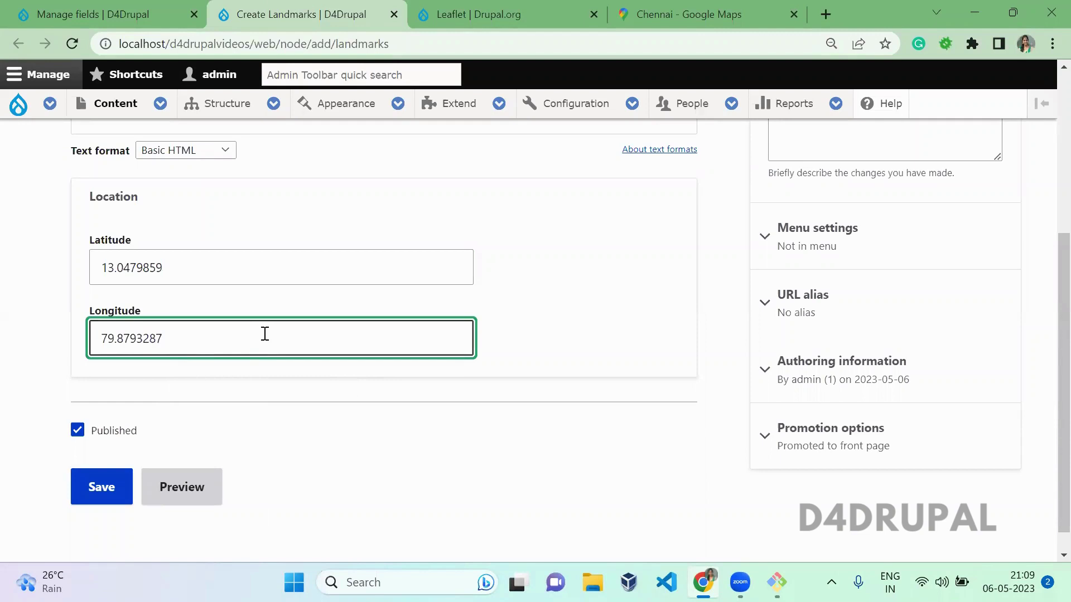
left_click(123, 493)
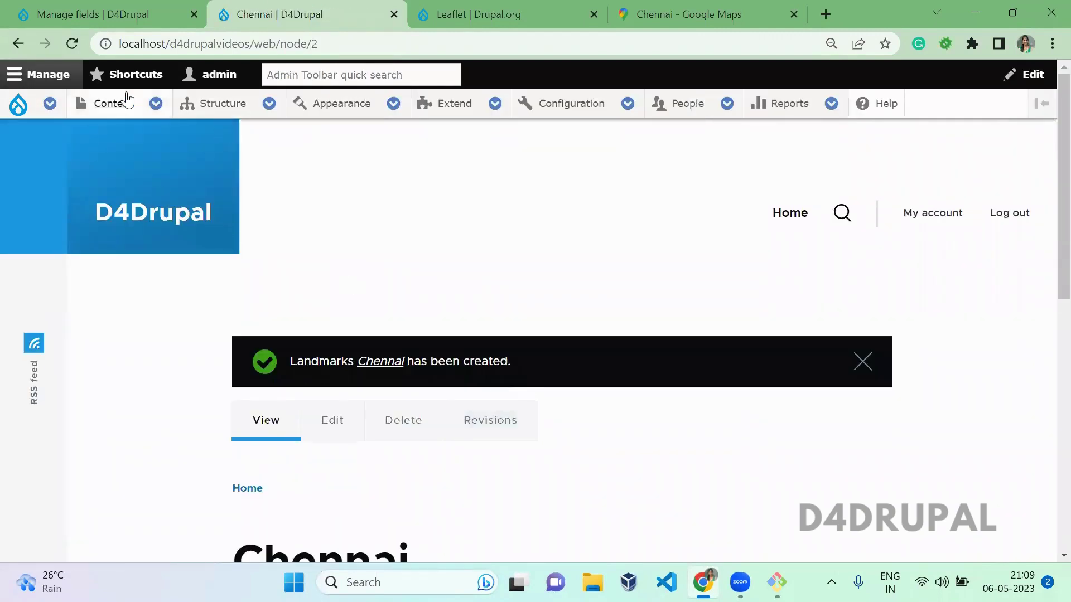
Step: Start a new Landmarks item titled 'Thiruvannamalai'
mouse_move(124, 100)
mouse_move(141, 153)
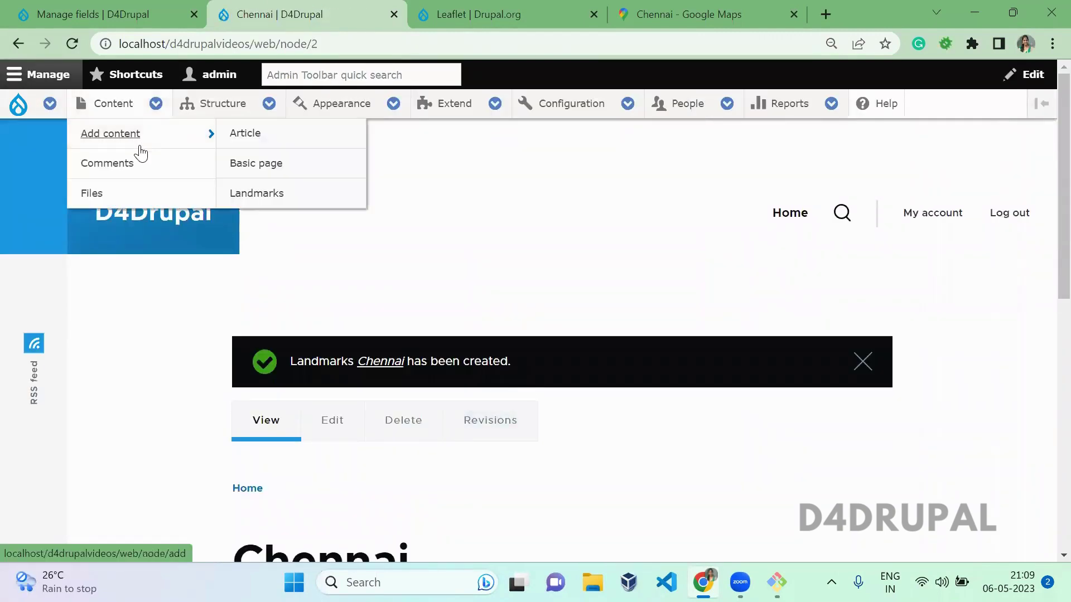
left_click(251, 196)
left_click(219, 277)
type("Thoir")
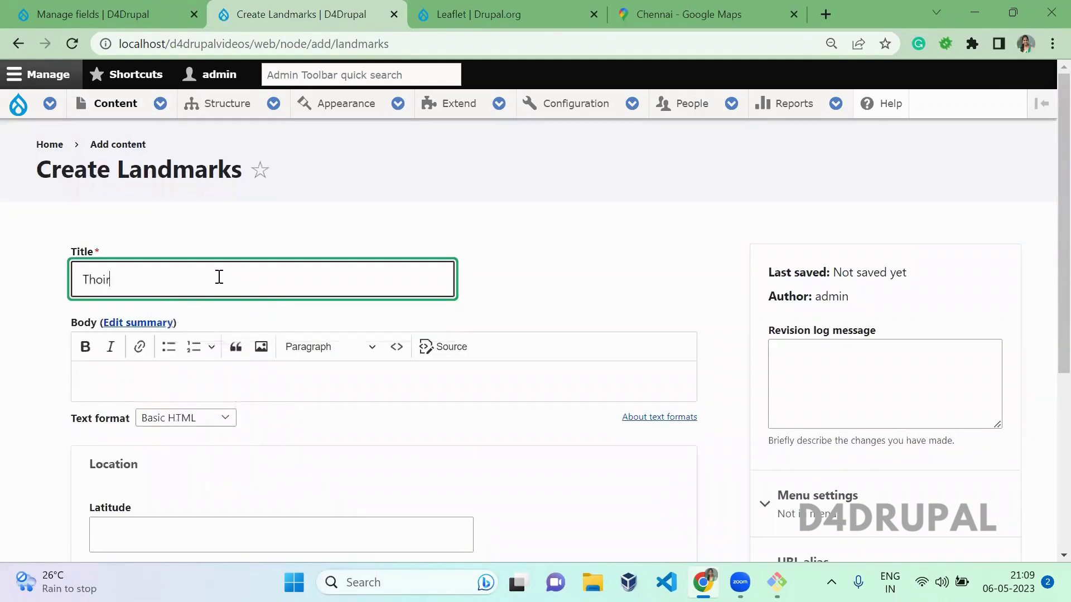
key("BackSpace")
key("BackSpace")
type("iruvannamala")
key("ctrl+a")
Step: Find Thiruvannamalai in Google Maps and paste its latitude 12.2409308 into Latitude
left_click(725, 13)
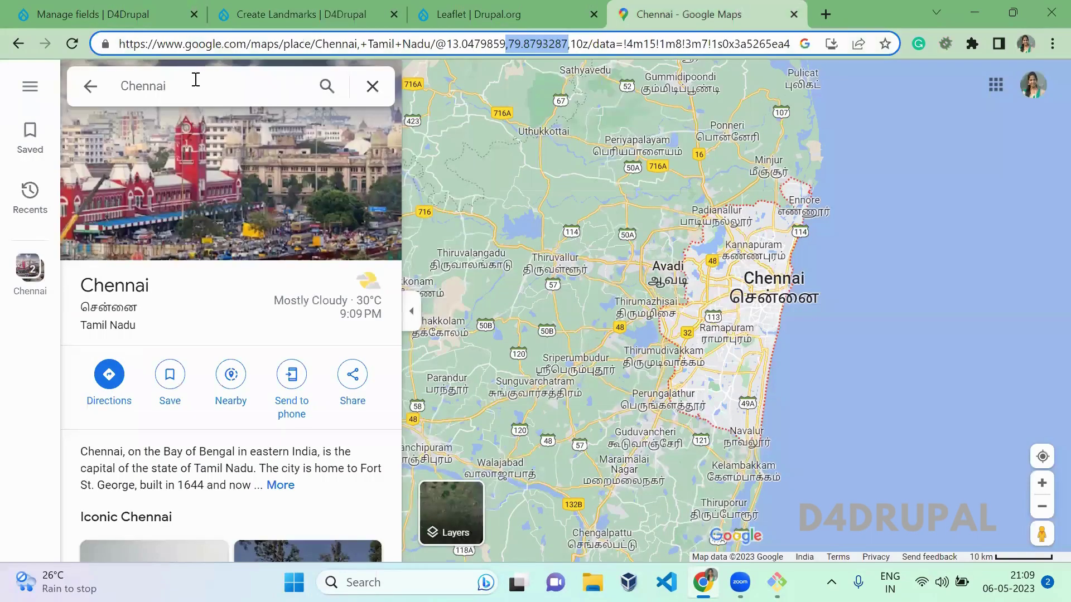
type("thir")
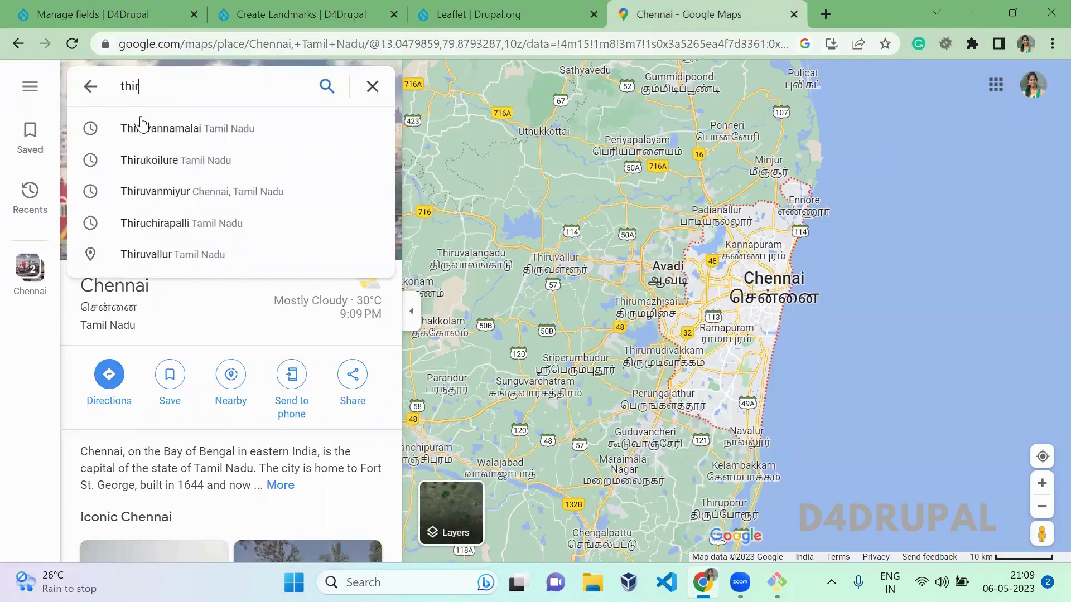
left_click(141, 126)
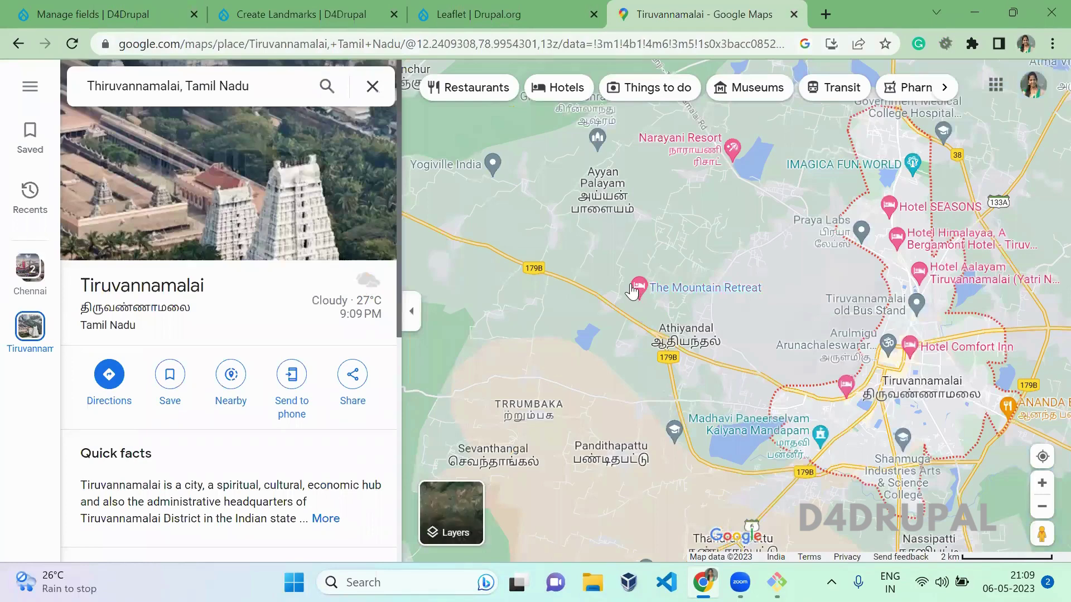
left_click(887, 399)
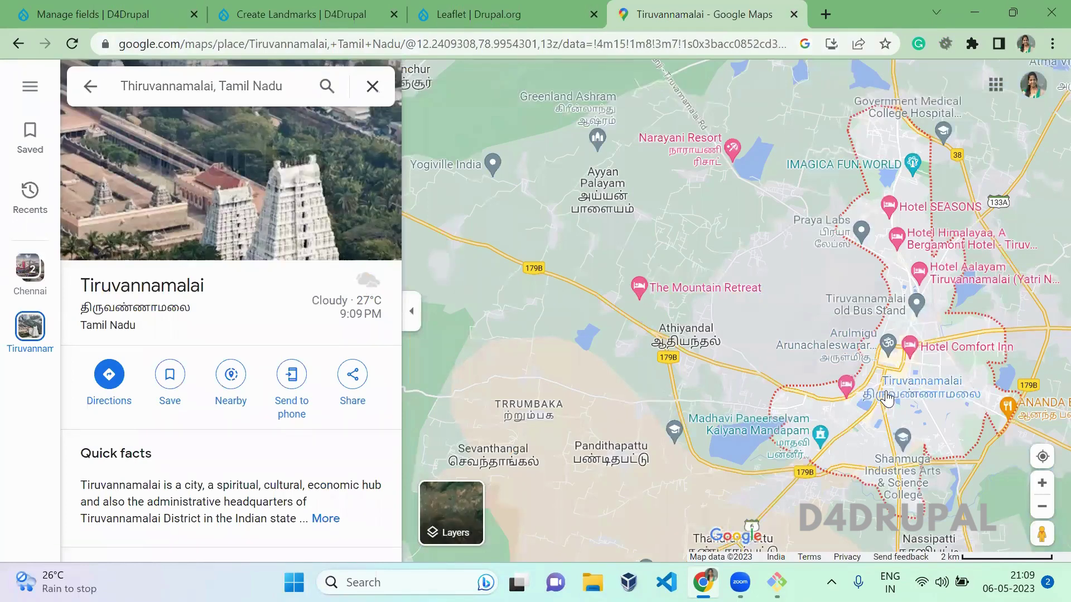
left_click(477, 43)
left_click_drag(477, 43, 416, 44)
key("ctrl+c")
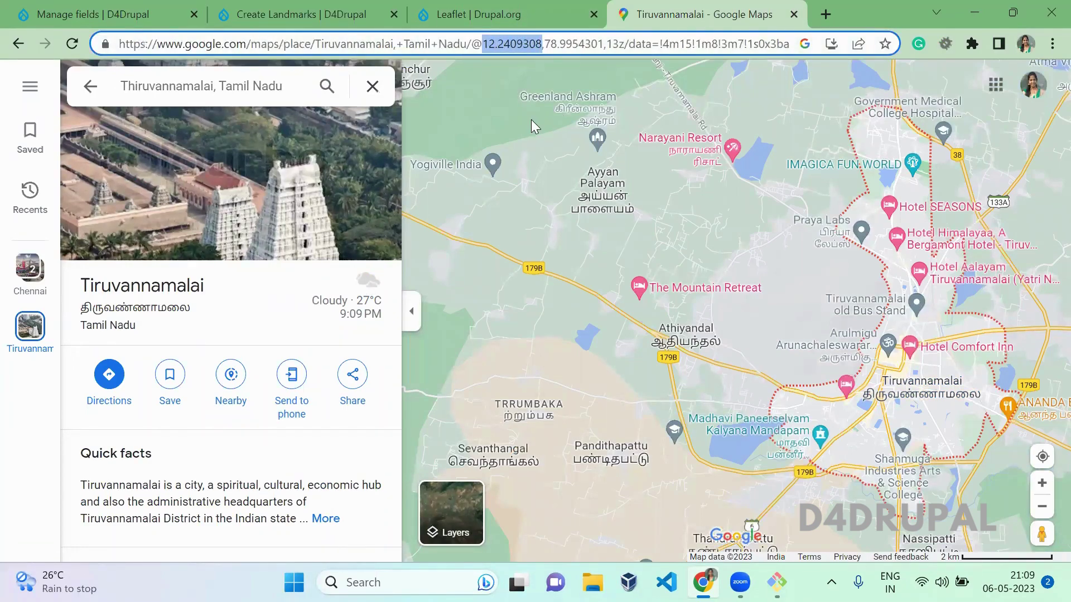
left_click(293, 12)
scroll(1049, 193, "down", 5)
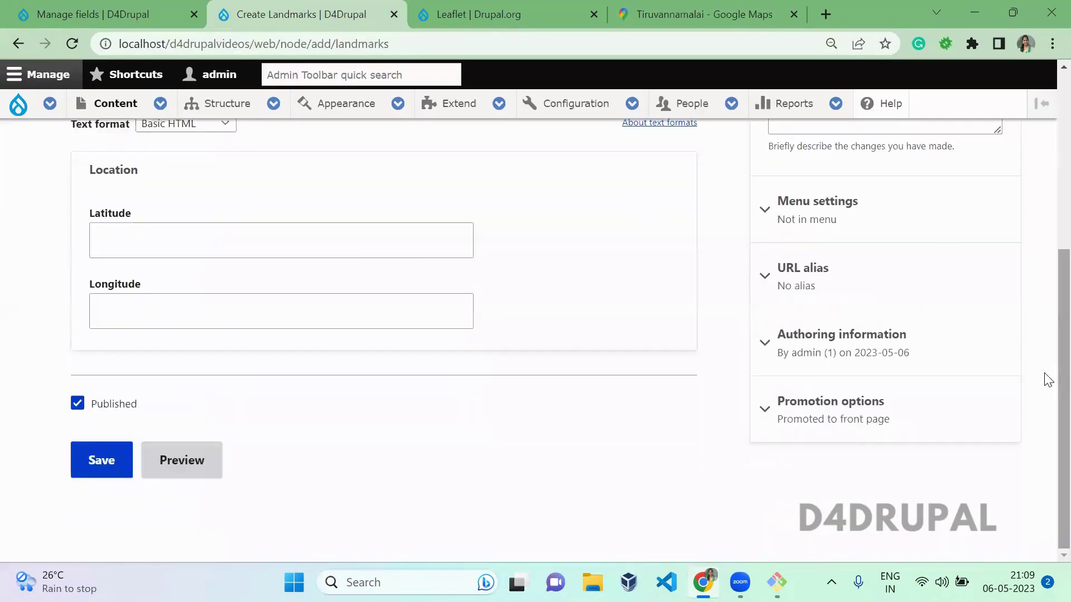
left_click(359, 253)
key("ctrl+v")
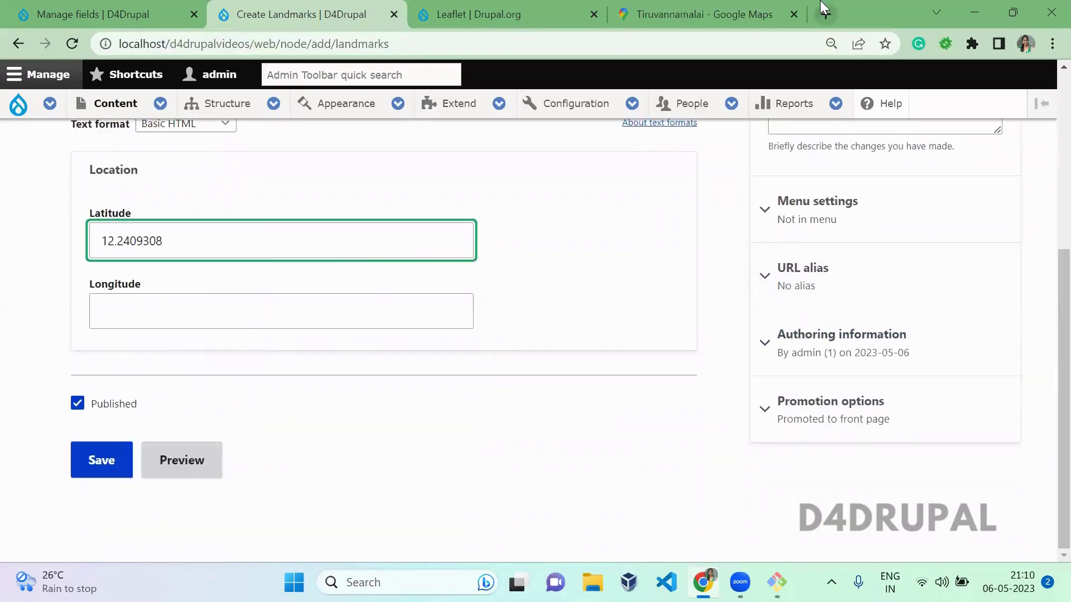
Step: Paste longitude 78.9954301 into Longitude and save the Thiruvannamalai landmark
left_click(826, 14)
key("ctrl+2")
middle_click(725, 7)
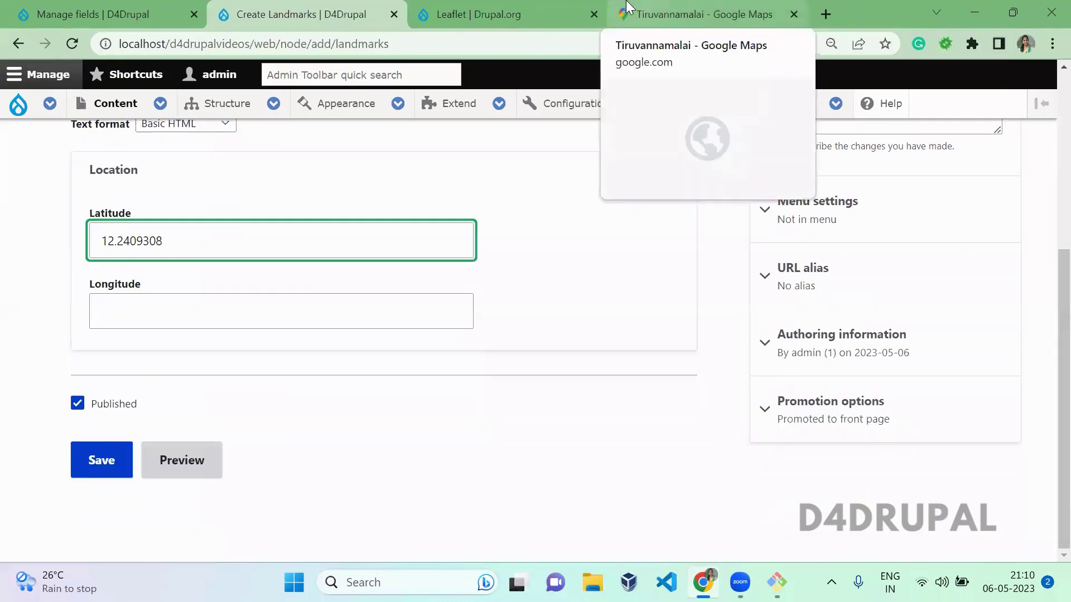
left_click(725, 12)
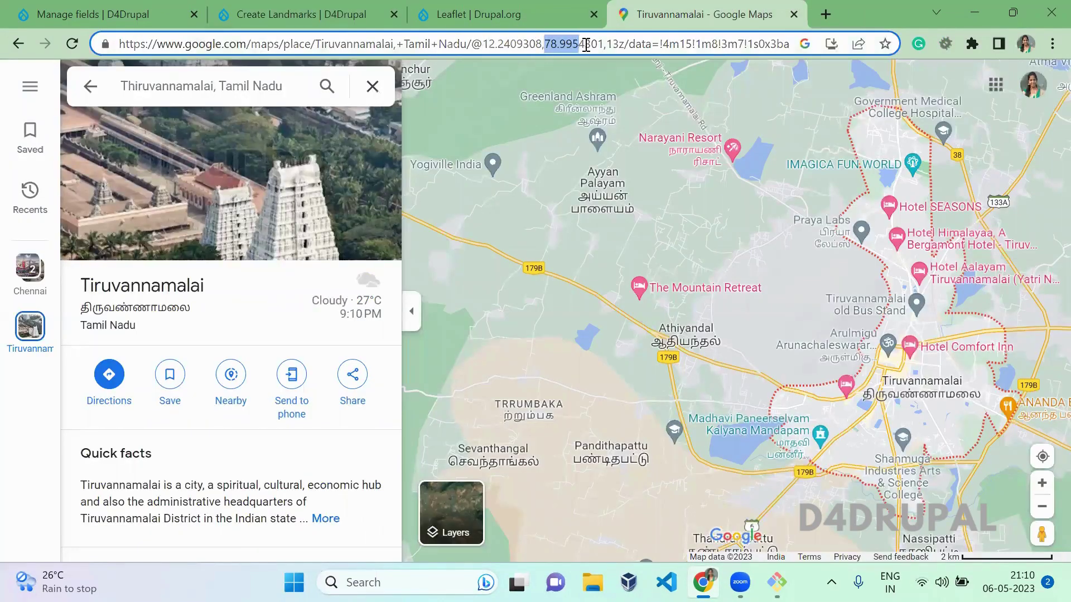
left_click_drag(604, 44, 604, 45)
key("ctrl+c")
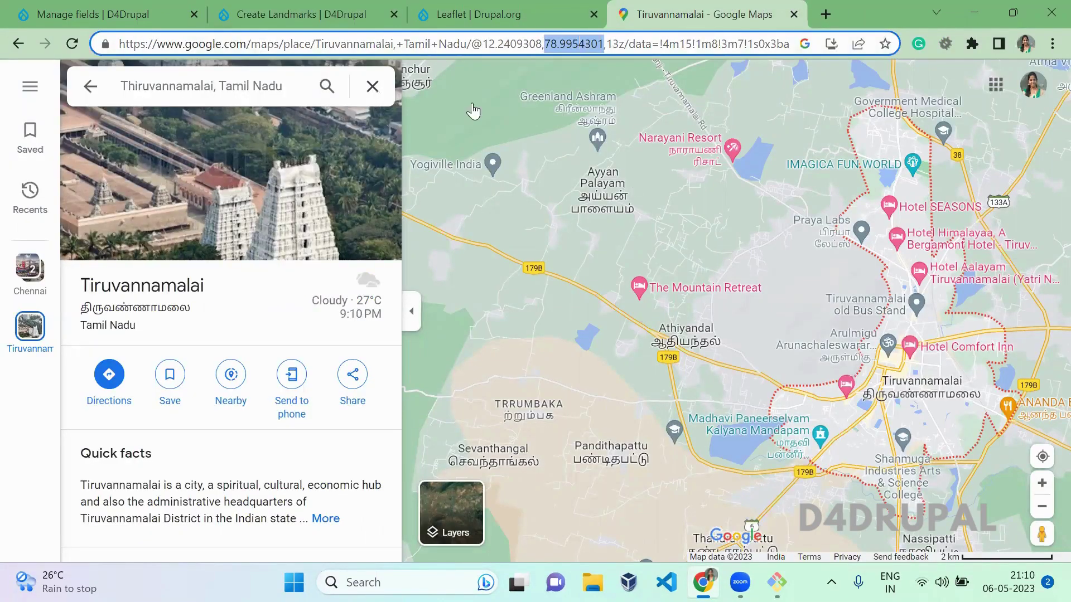
left_click(287, 8)
left_click(187, 306)
key("ctrl+v")
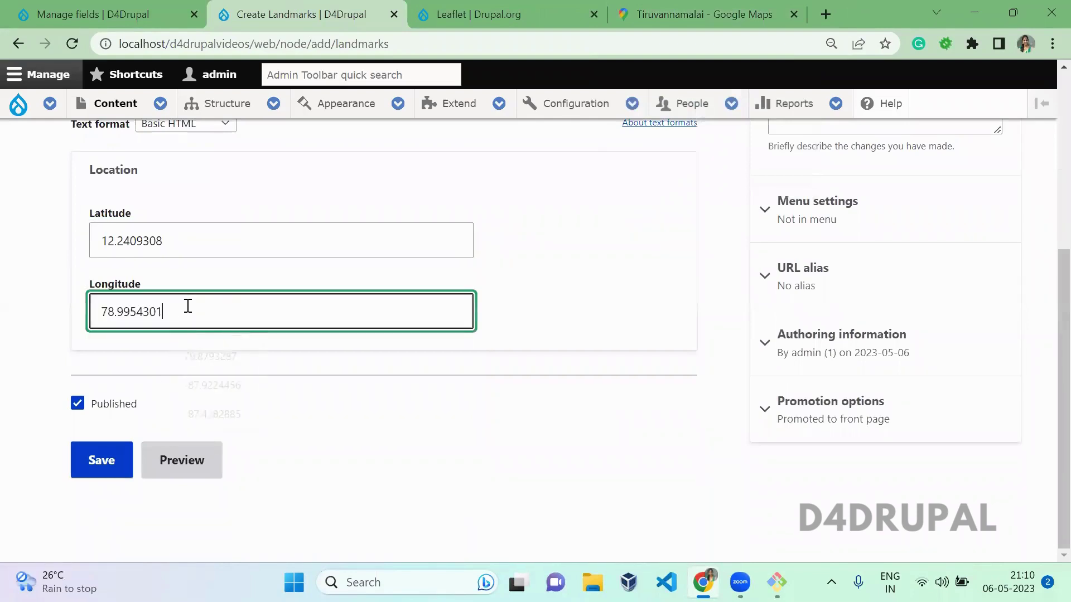
left_click(99, 466)
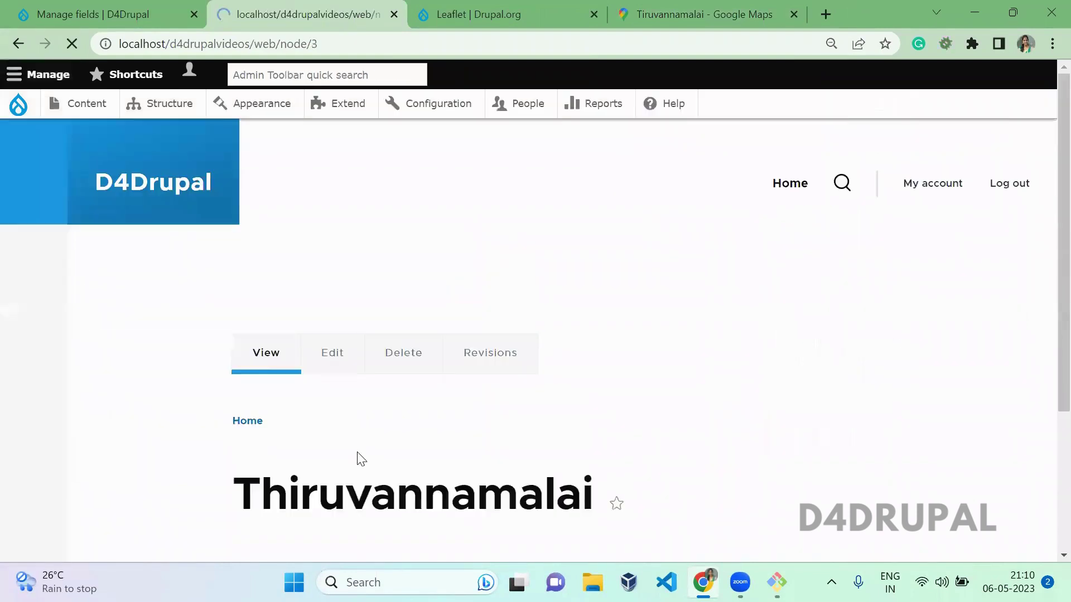
Step: Start another Landmarks item and search Google Maps for Cuddalore
mouse_move(144, 116)
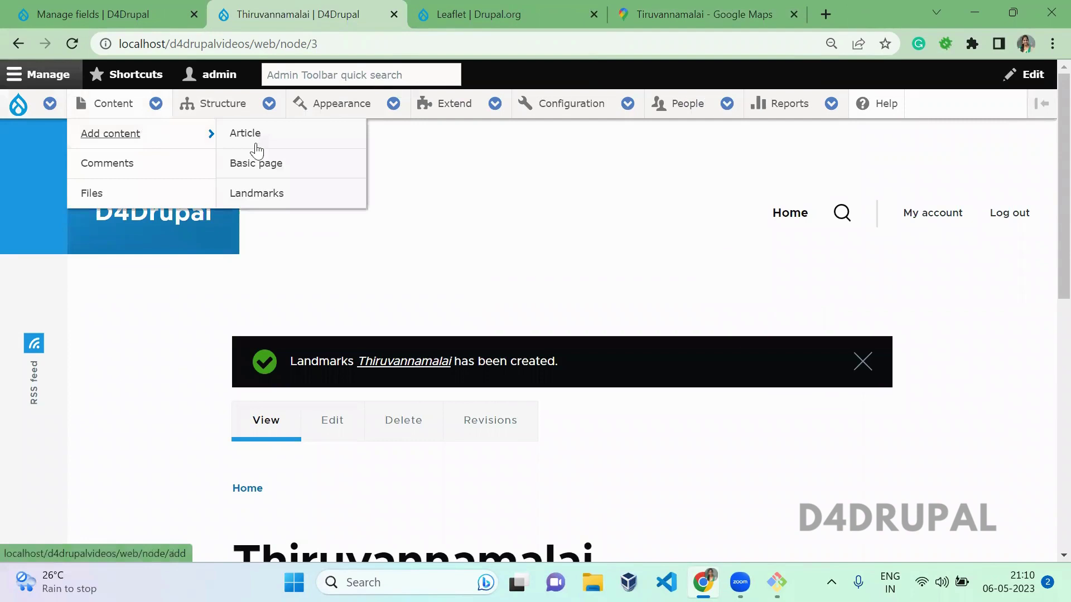
left_click(278, 189)
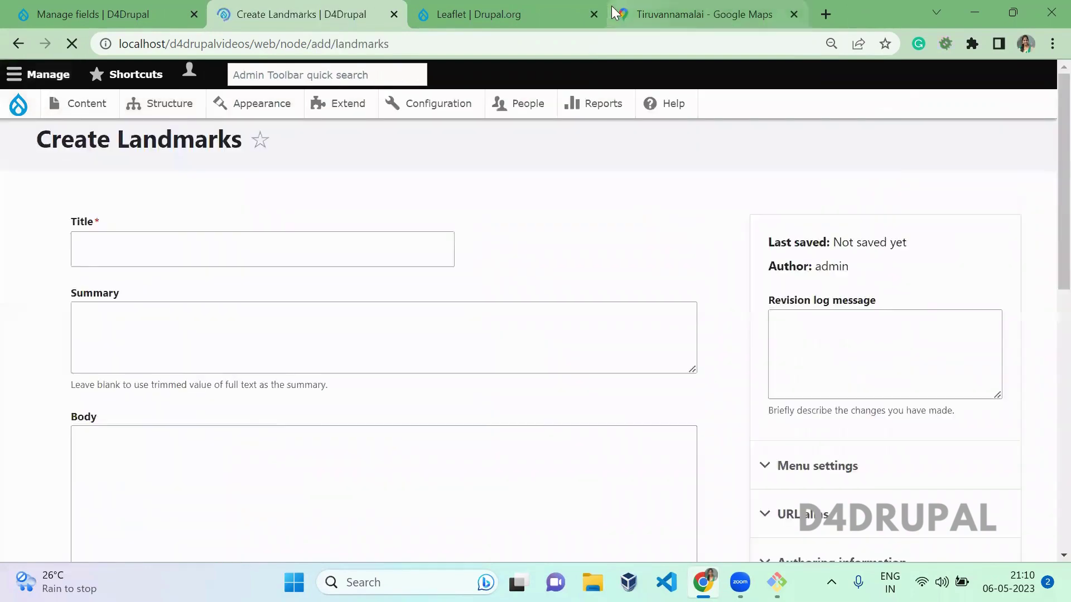
left_click(697, 14)
left_click(296, 84)
key("ctrl+a")
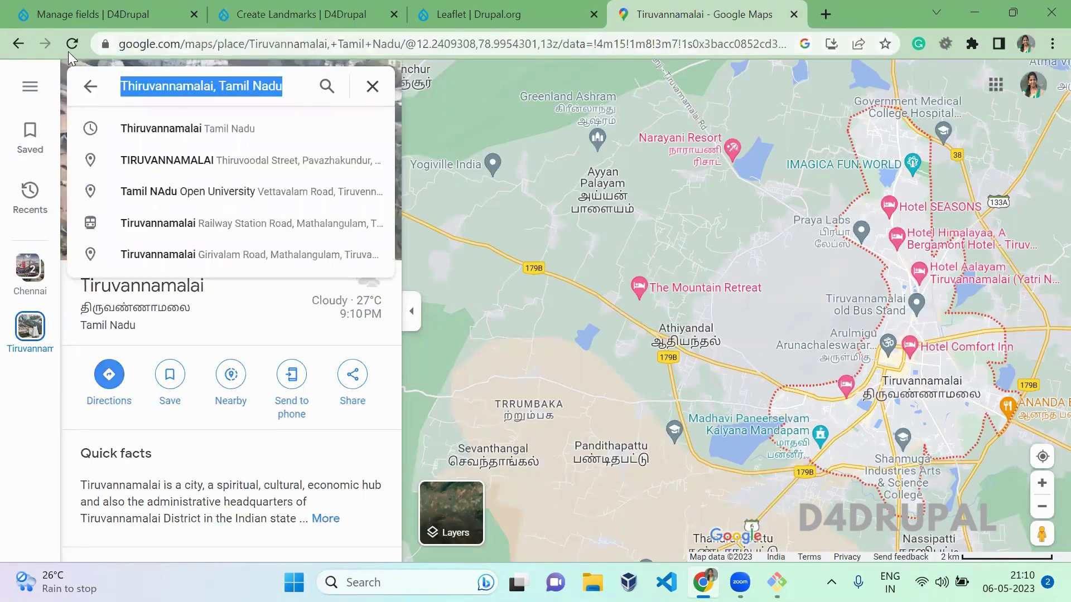
type("cuddal")
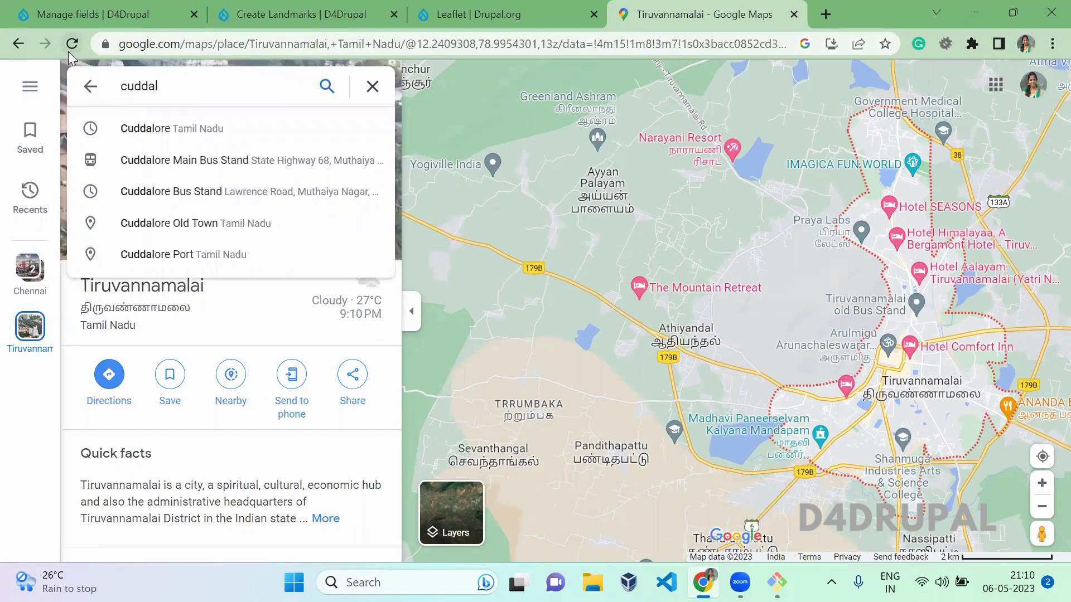
type("ore")
key("Return")
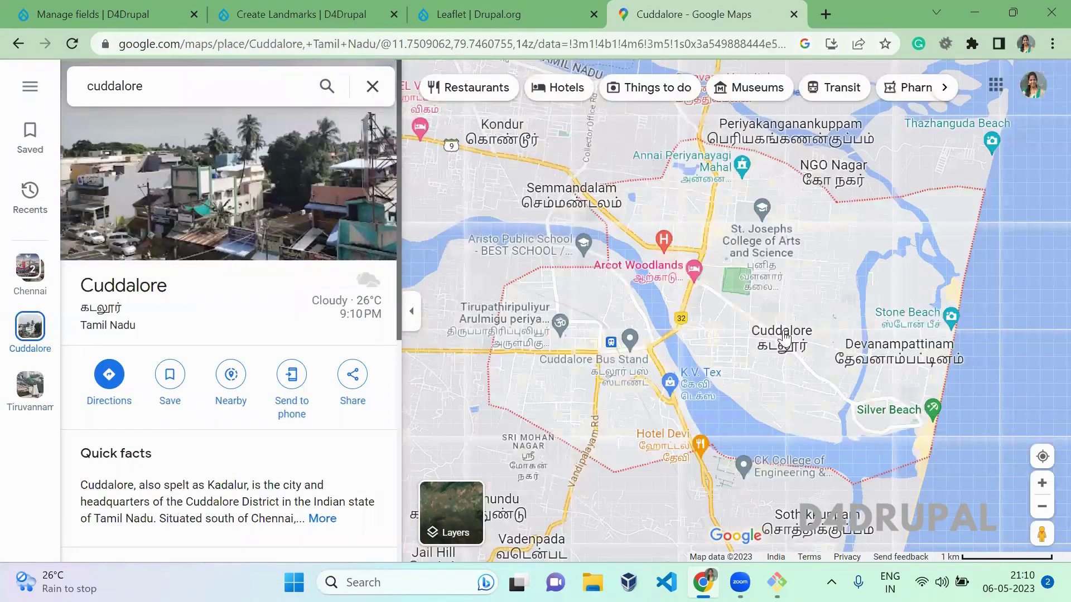
Step: Title the landmark 'Cuddalore' and paste latitude 11.7509062 from the Maps address
left_click(395, 43)
left_click_drag(394, 44, 456, 49)
key("ctrl+c")
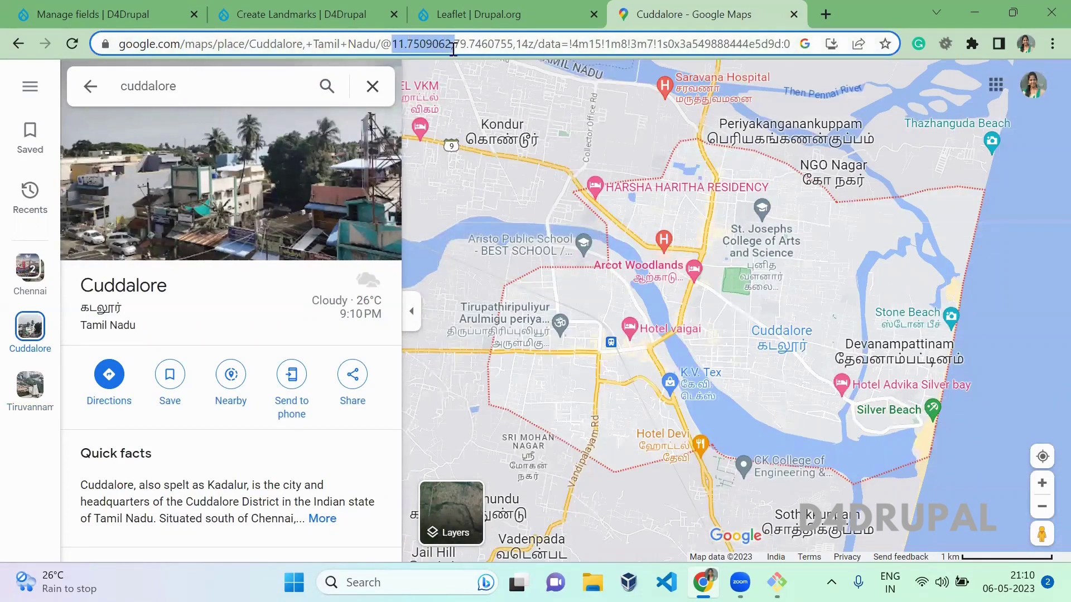
left_click(284, 8)
scroll(1049, 234, "down", 2)
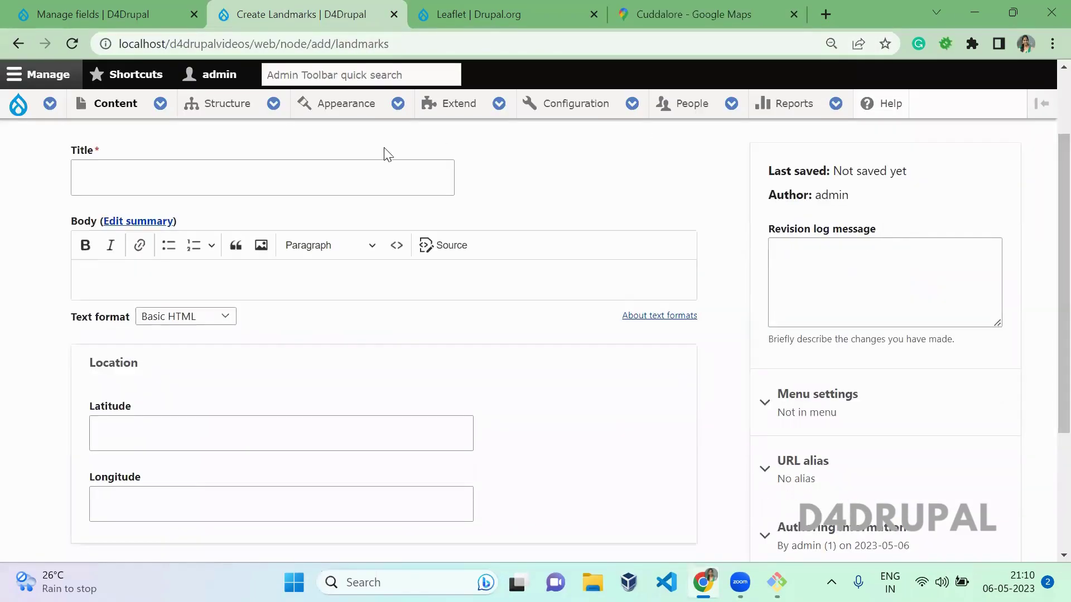
left_click(383, 173)
type("Cuddalore")
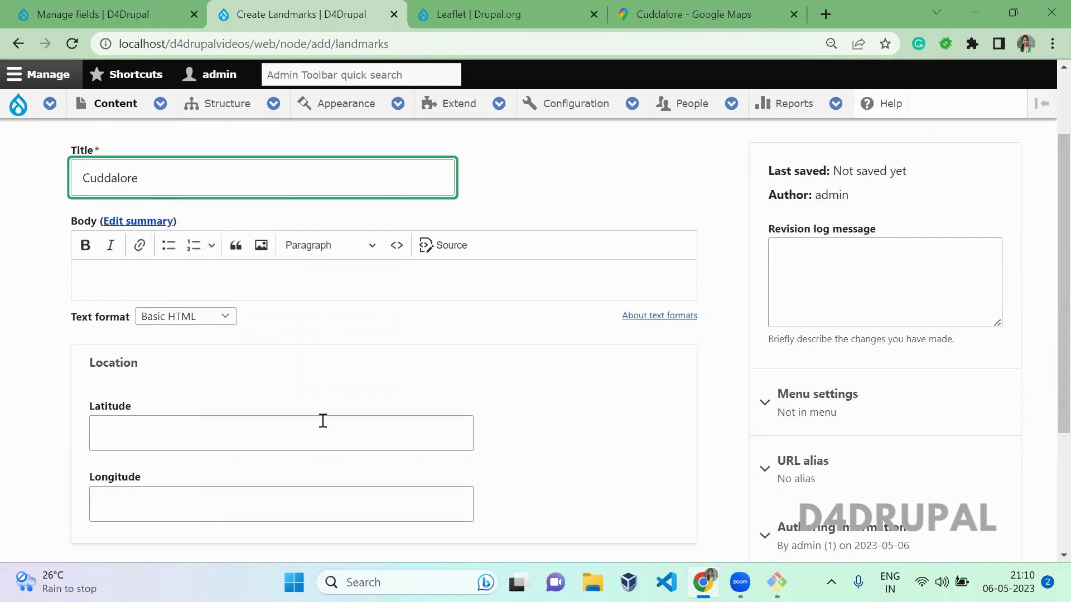
left_click(323, 423)
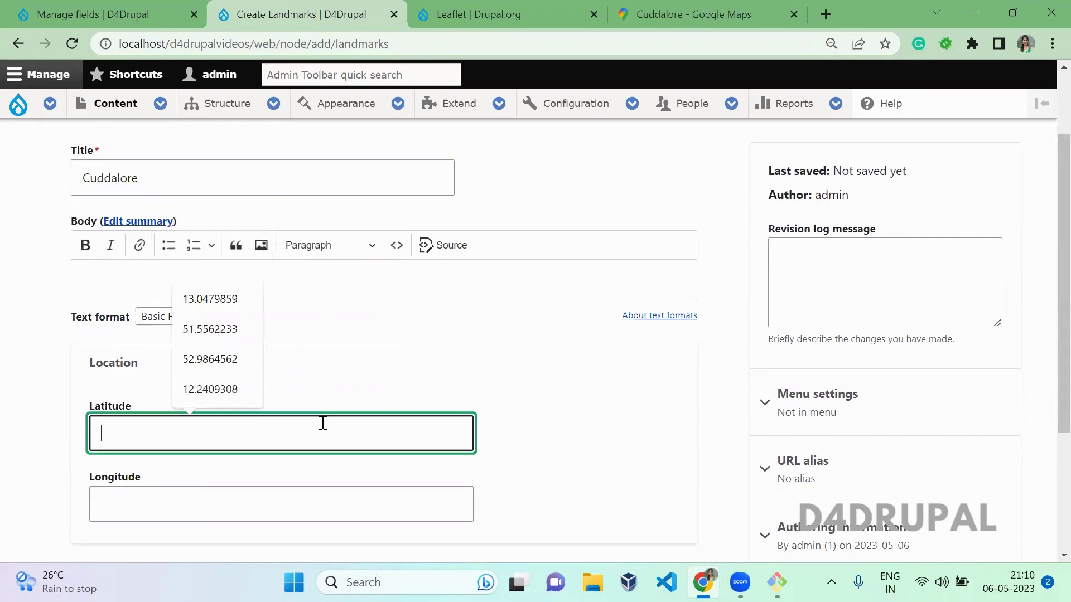
key("ctrl+v")
Step: Paste longitude 79.7460755 into Longitude and save the Cuddalore landmark
left_click(676, 11)
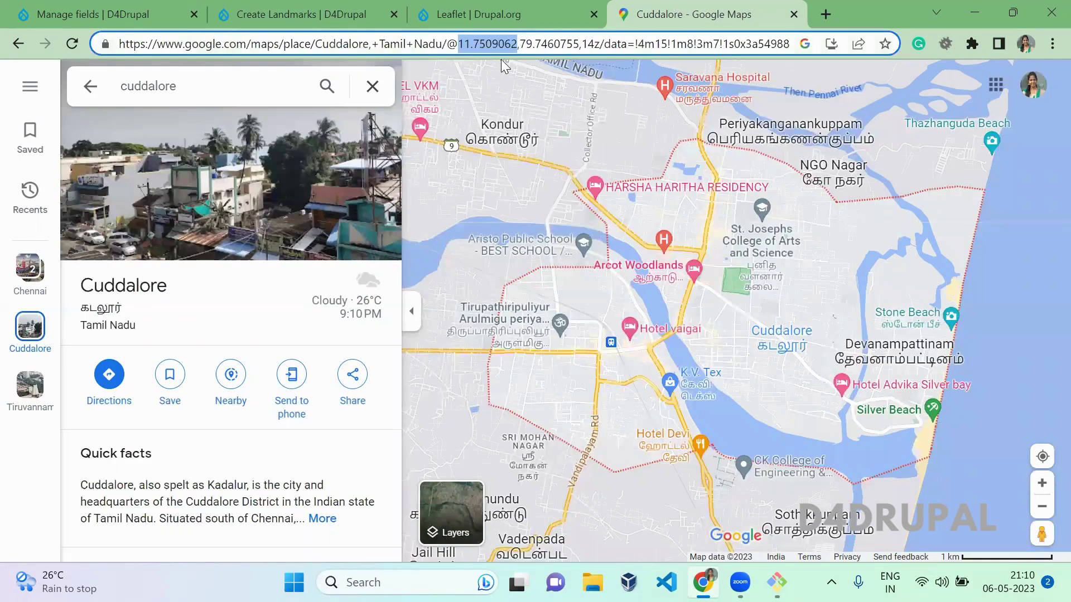
left_click(522, 44)
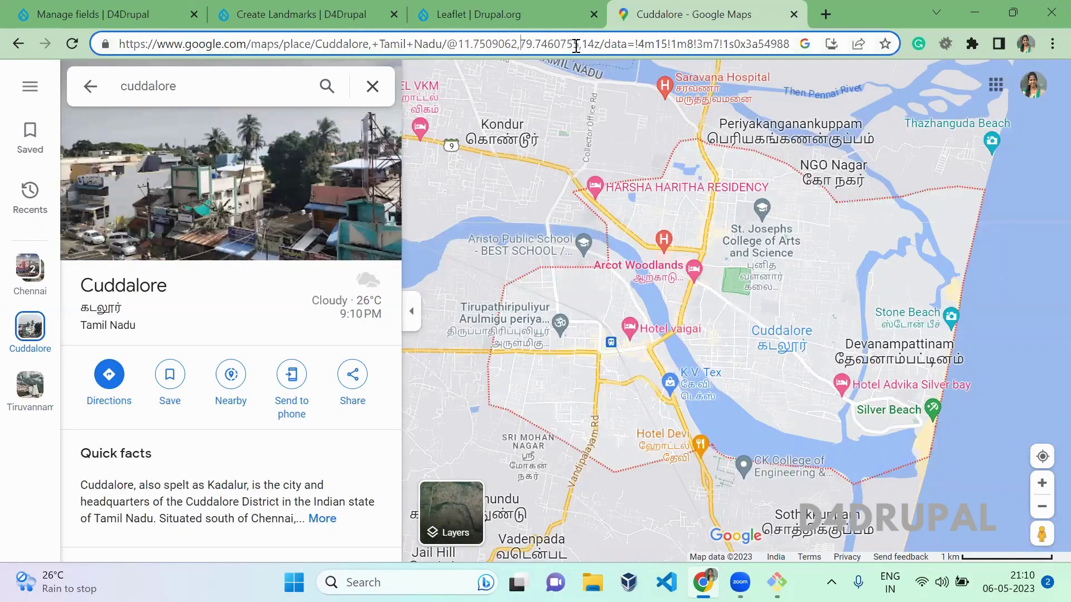
left_click_drag(581, 43, 521, 43)
key("ctrl+c")
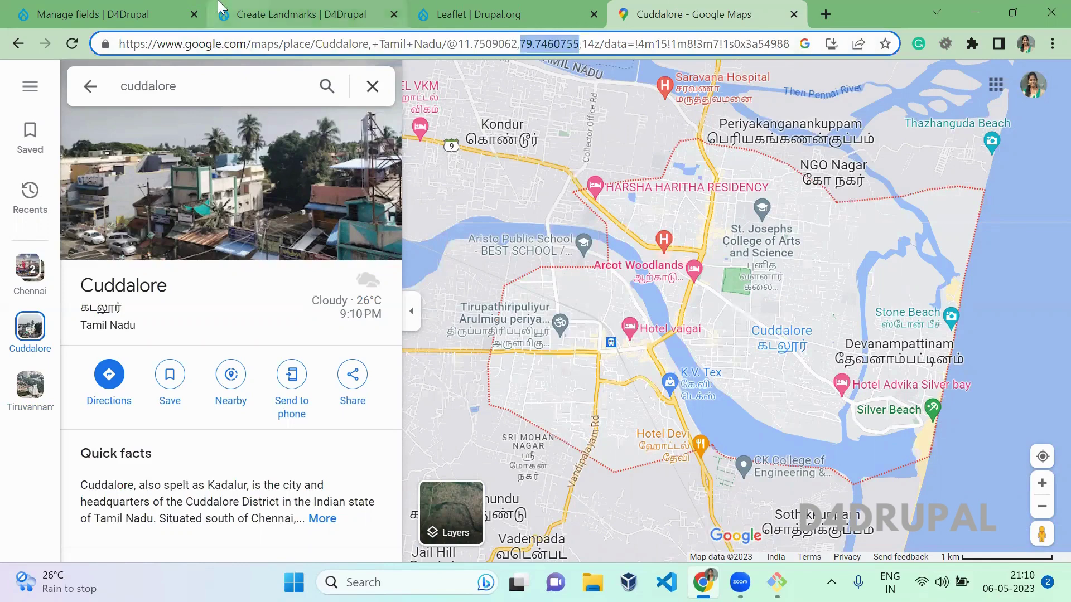
left_click(296, 14)
scroll(557, 279, "down", 3)
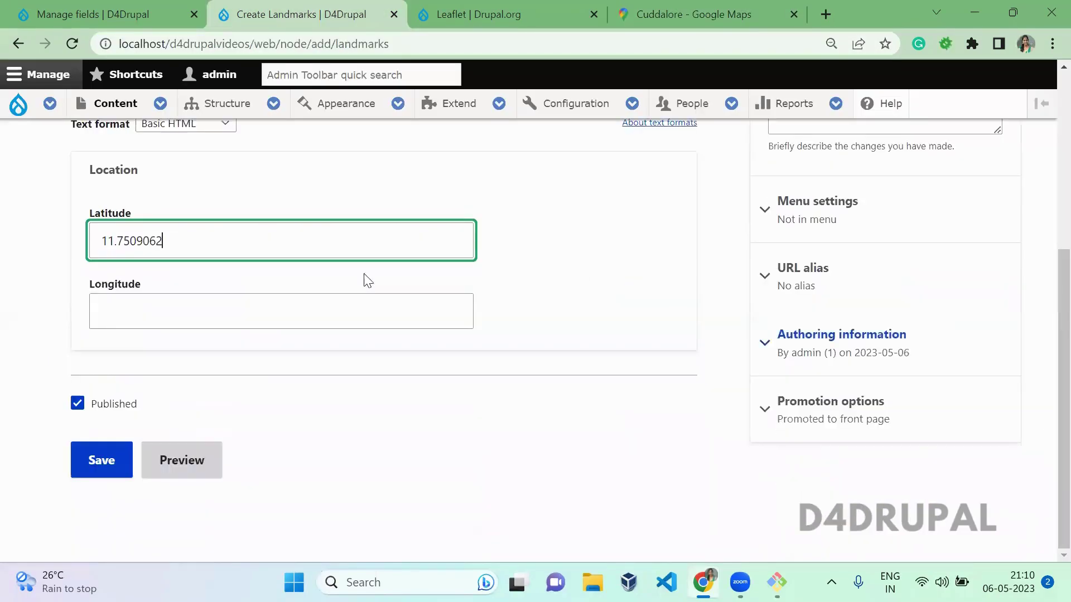
left_click(280, 301)
key("ctrl+v")
left_click(84, 462)
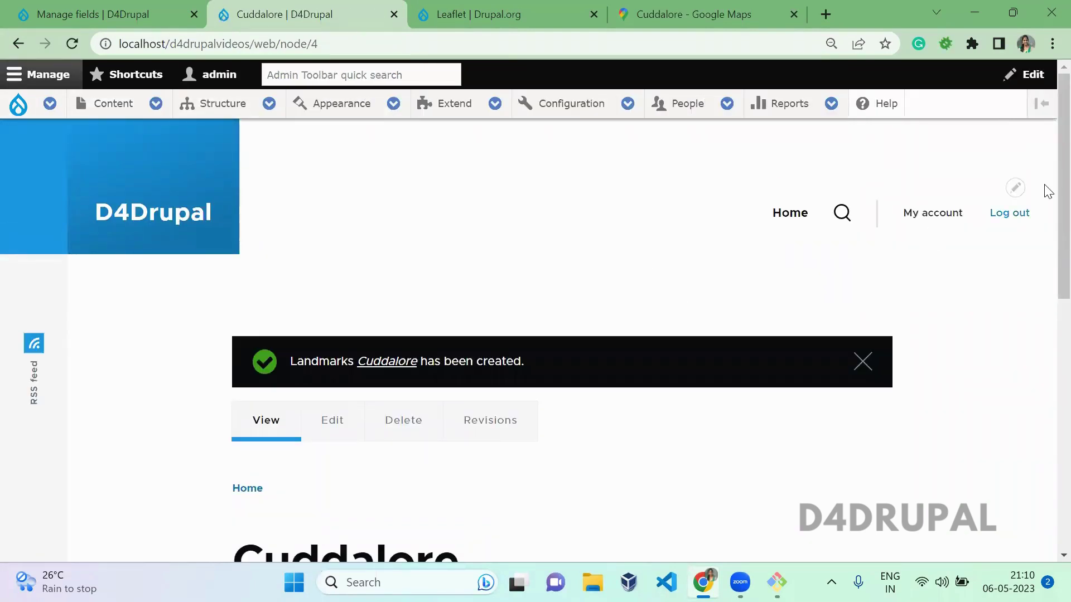
Step: Scroll the Cuddalore page to its Location value, POINT (79.7460755 11.7509062)
scroll(1045, 189, "down", 6)
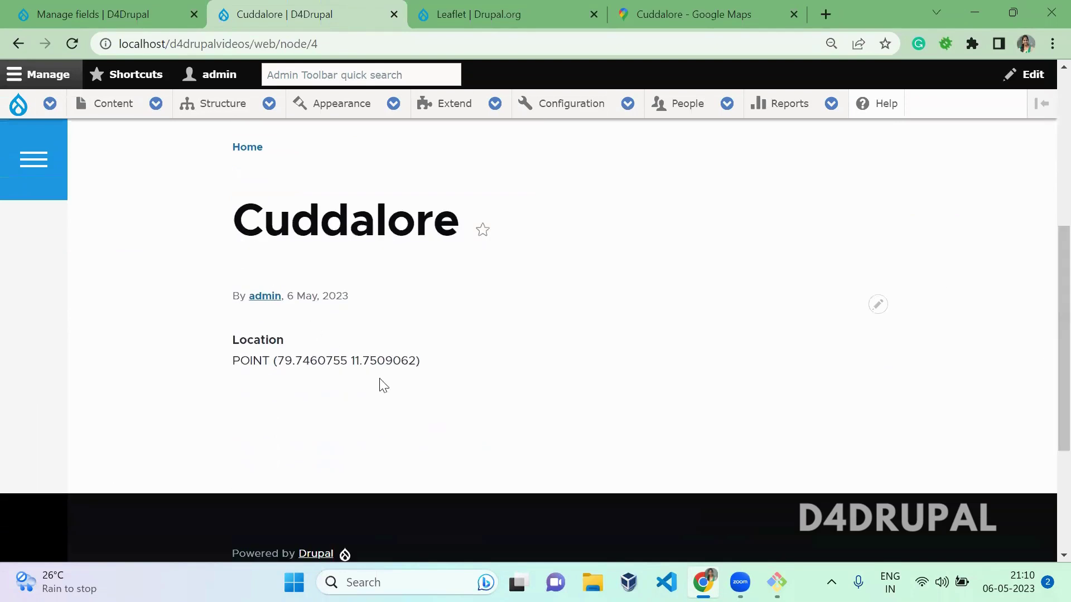
left_click_drag(449, 378, 244, 332)
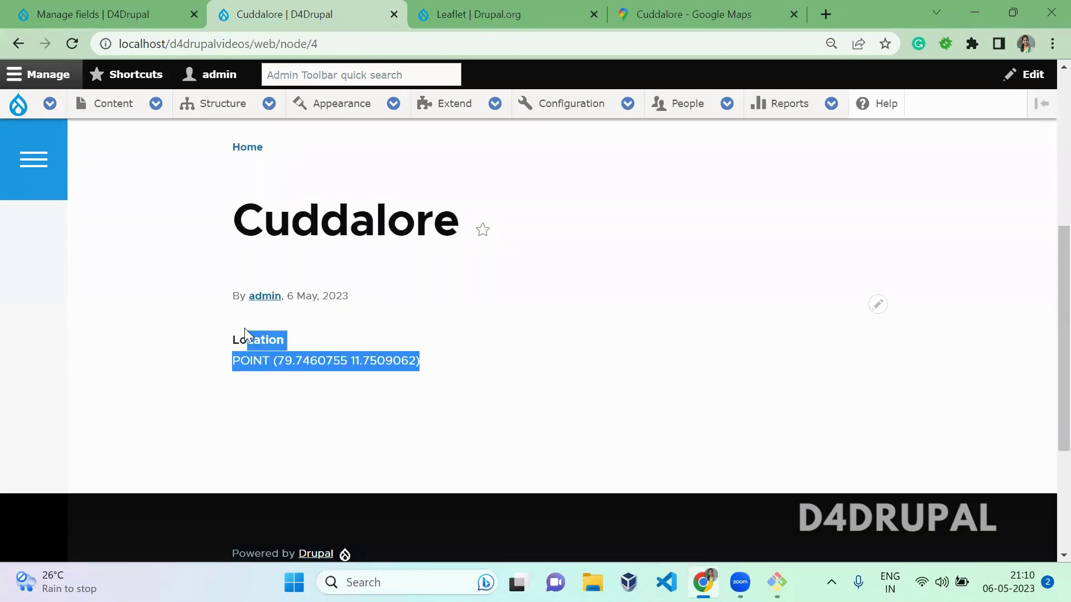
Step: In Landmarks Manage display, switch Location's format to Leaflet Map and save
left_click(123, 9)
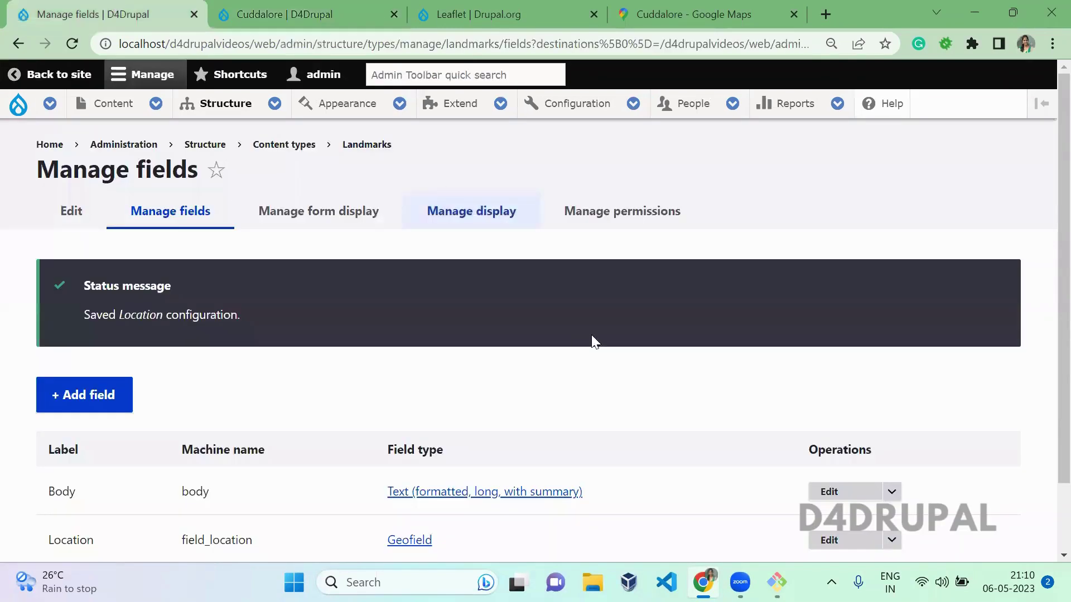
left_click(479, 213)
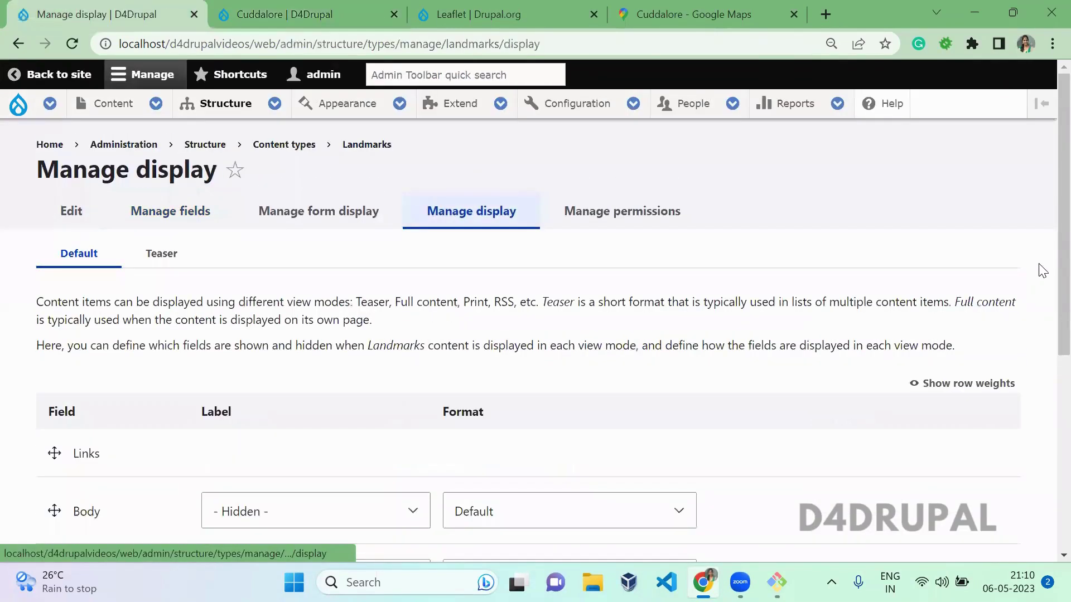
scroll(1048, 260, "down", 6)
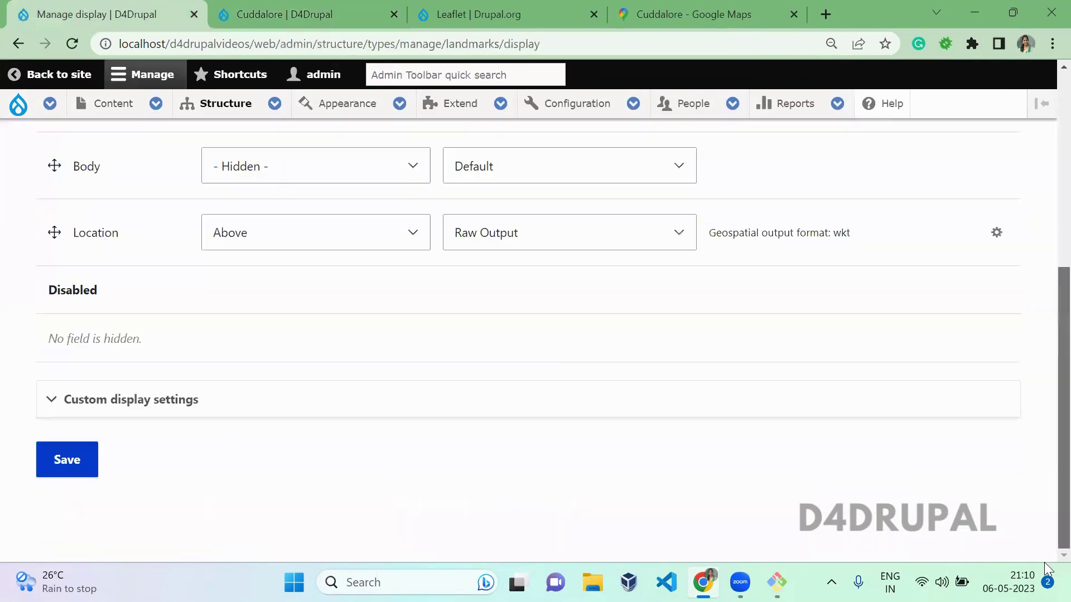
left_click(612, 241)
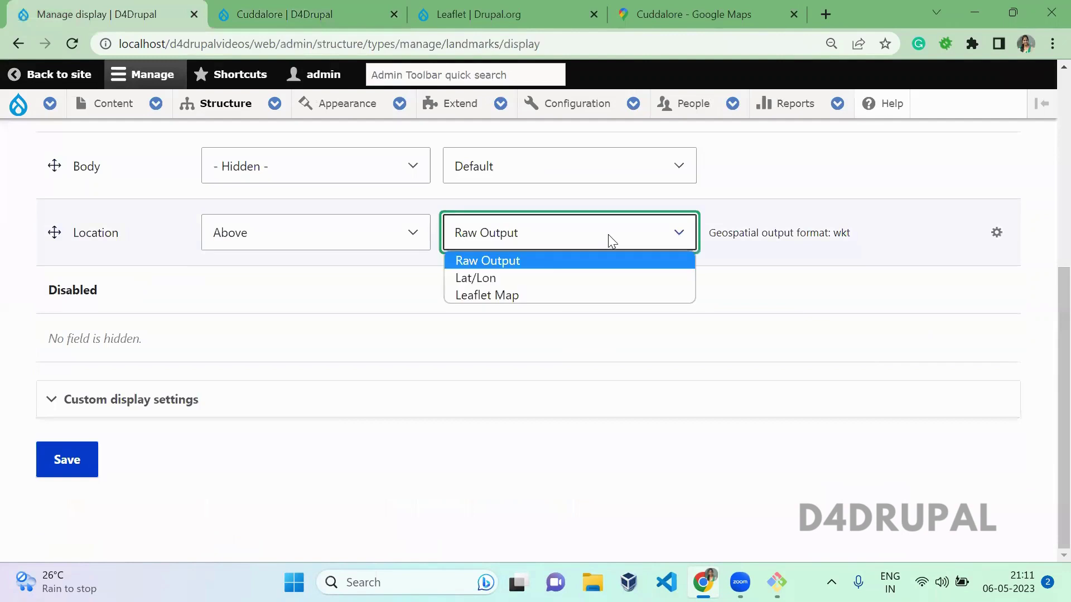
left_click(556, 296)
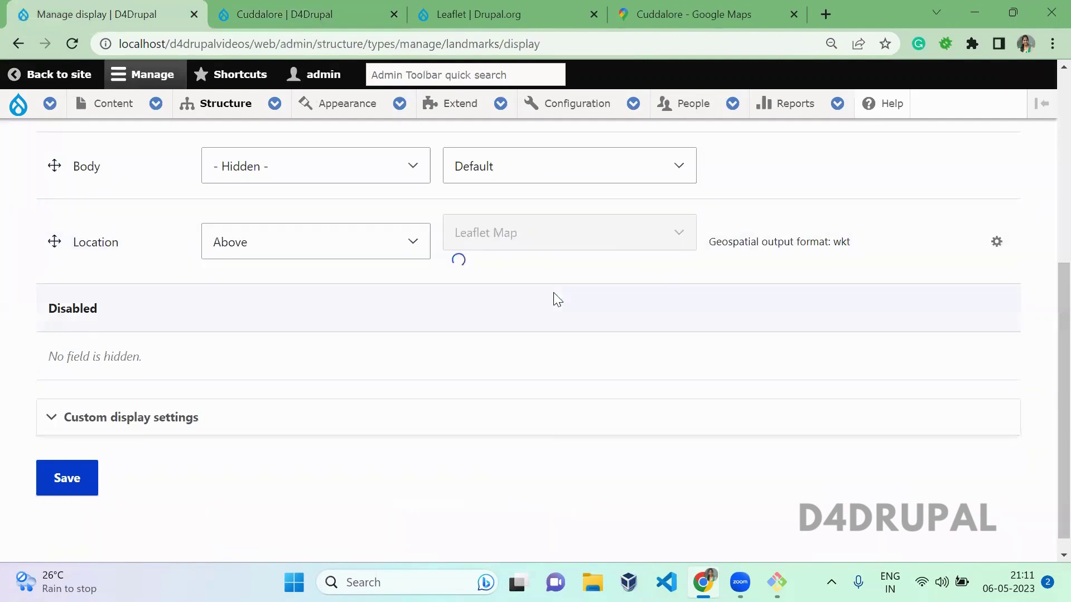
left_click(62, 481)
Step: Reload the Cuddalore page to see its Leaflet map marker, then revisit Manage display
left_click(276, 16)
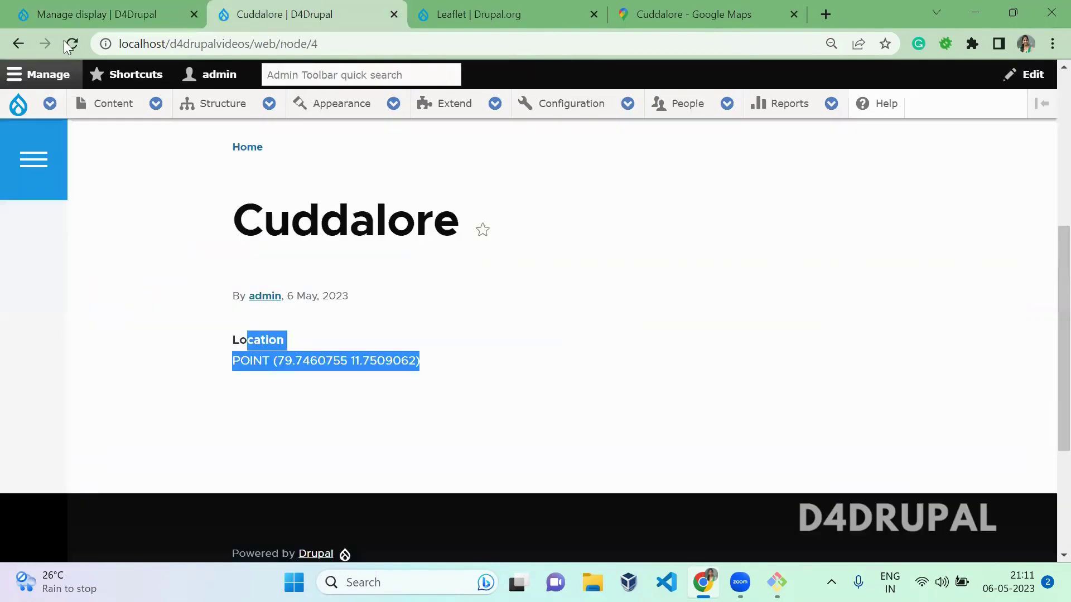
left_click(71, 44)
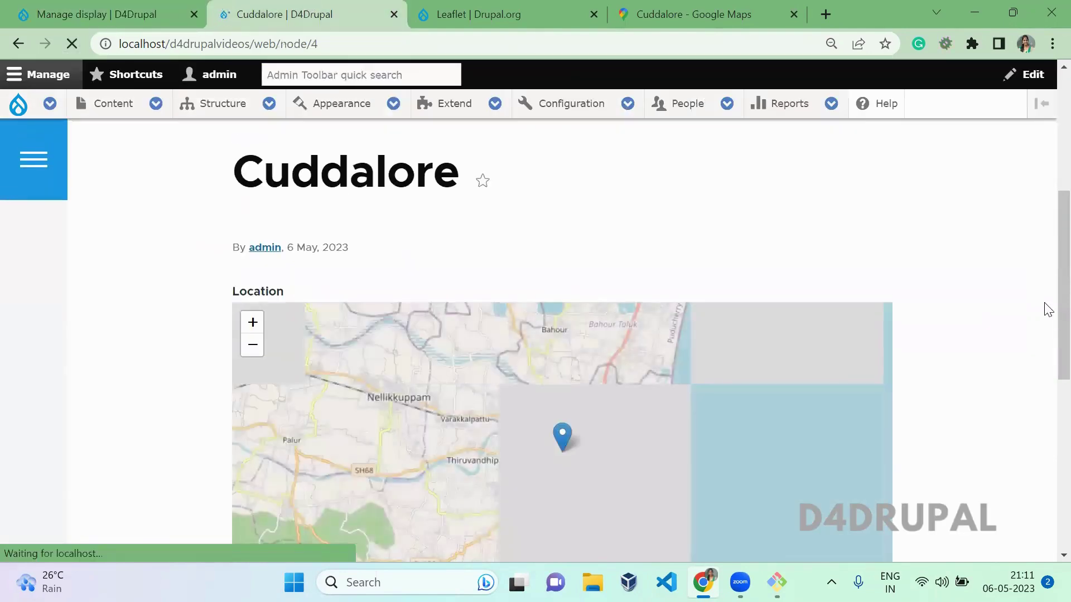
scroll(1045, 335, "down", 3)
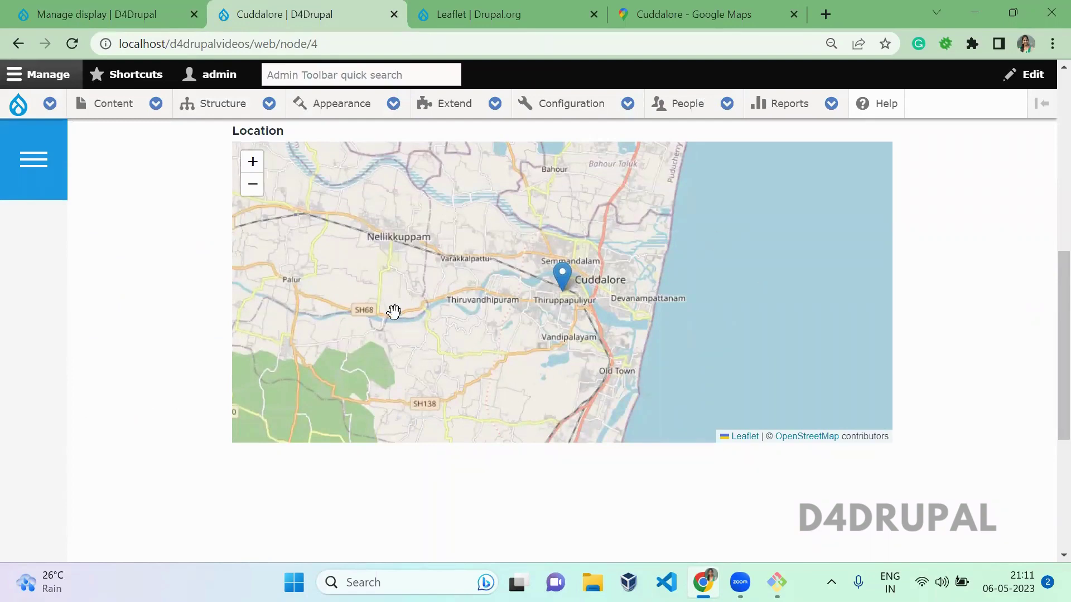
left_click(83, 8)
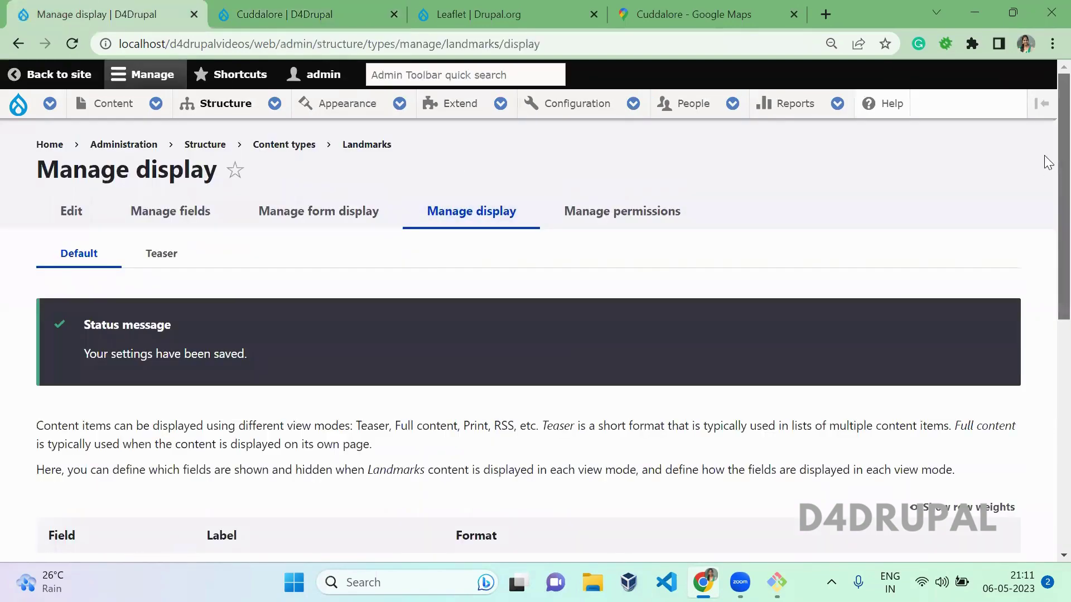
scroll(1047, 460, "down", 10)
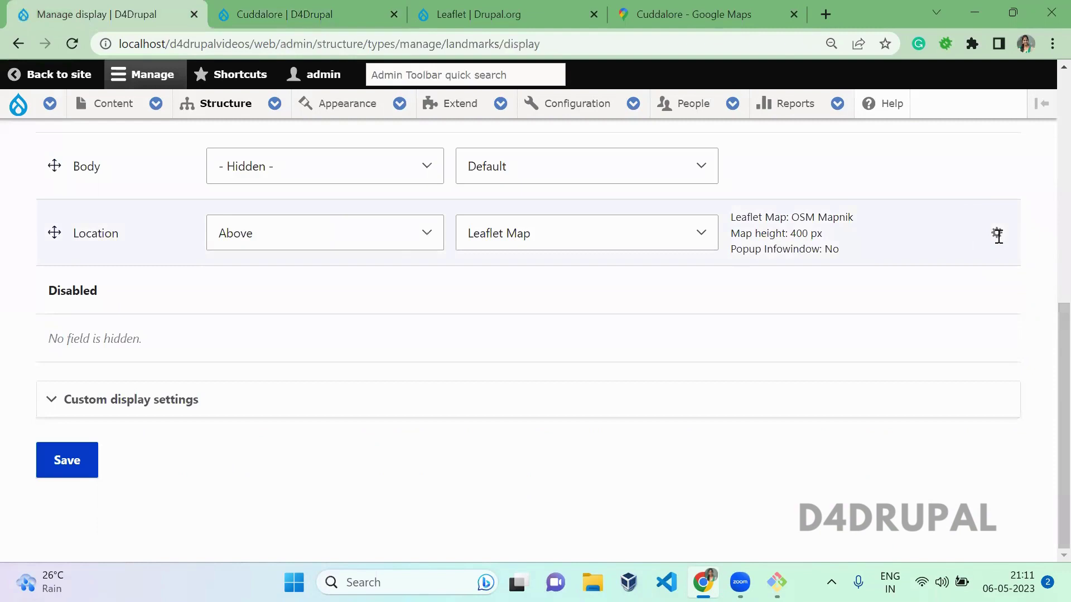
Step: In the Location field's Leaflet Map settings, enable the Leaflet popup on marker click
left_click(997, 234)
left_click(254, 7)
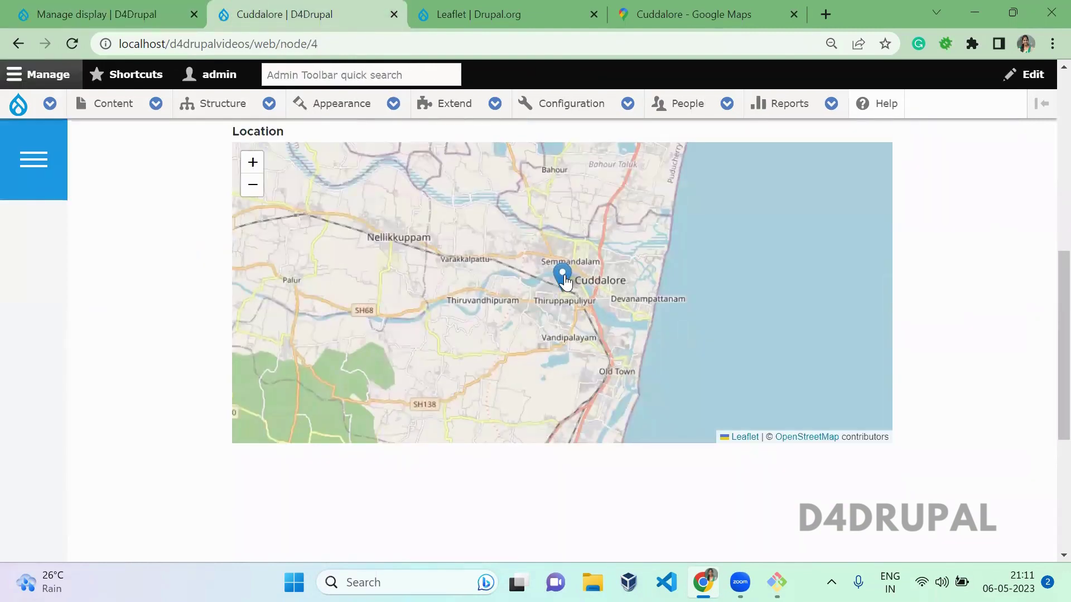
left_click(75, 8)
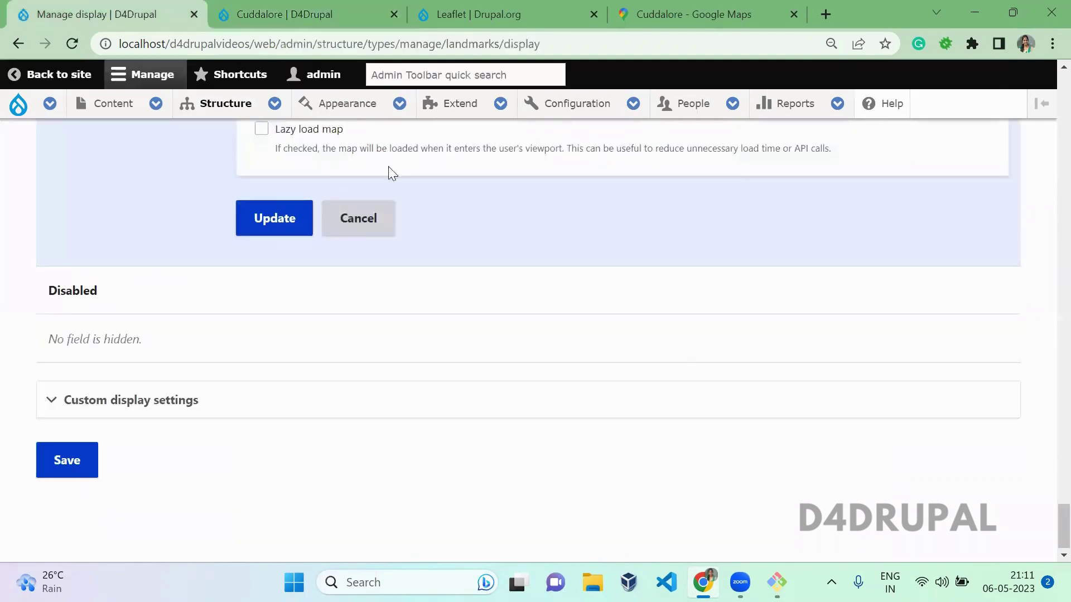
key("ctrl+f")
type("p")
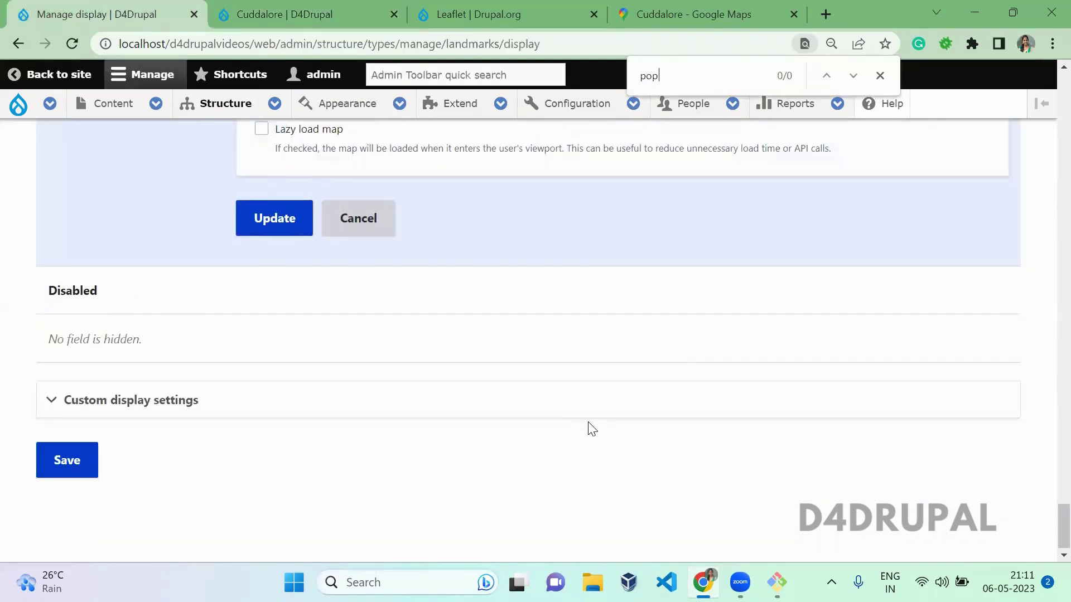
type("op")
key("Escape")
left_click(279, 385)
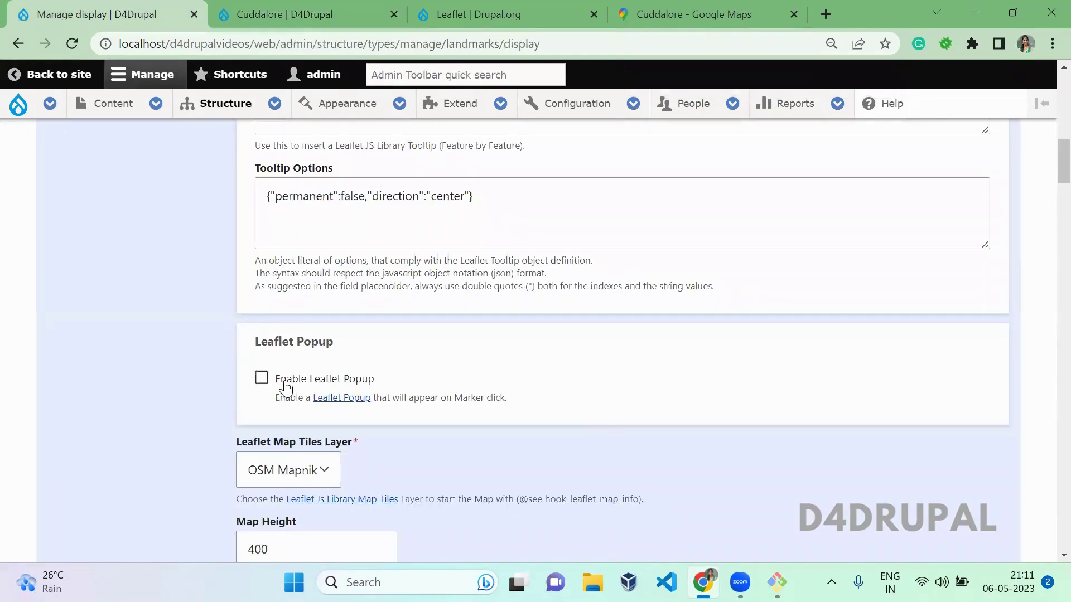
left_click(316, 451)
Step: Set the popup content to [node:title], update the formatter, and save the Landmarks display
left_click(470, 392)
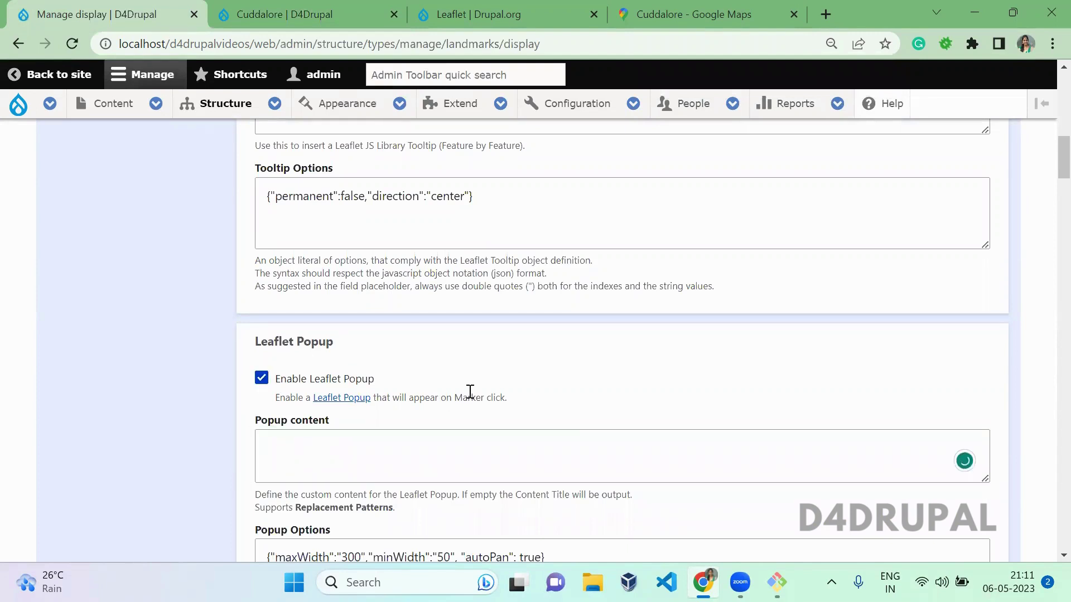
scroll(470, 392, "down", 3)
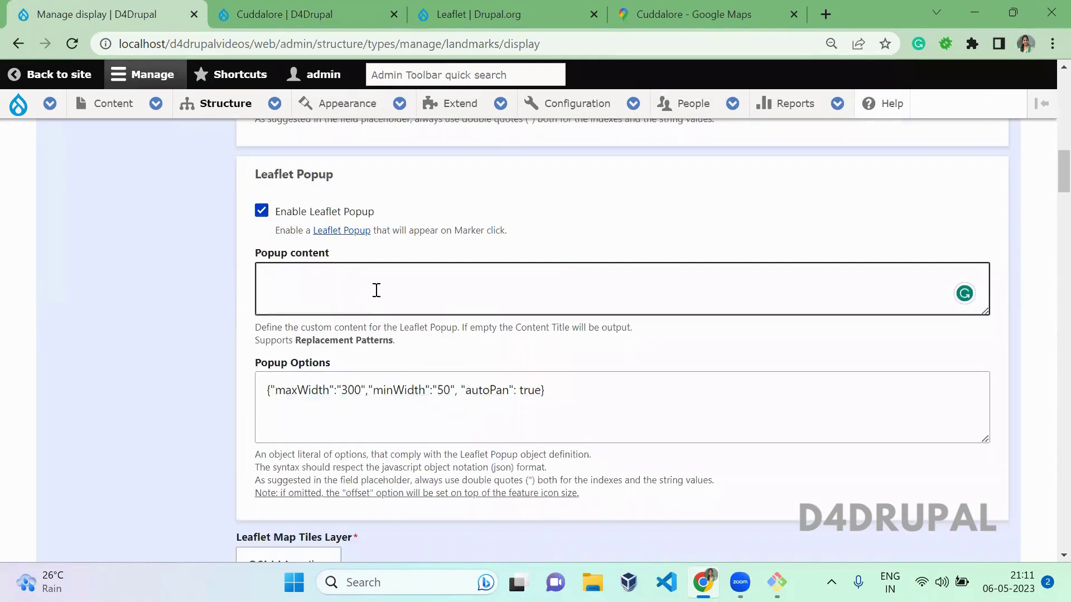
left_click(376, 290)
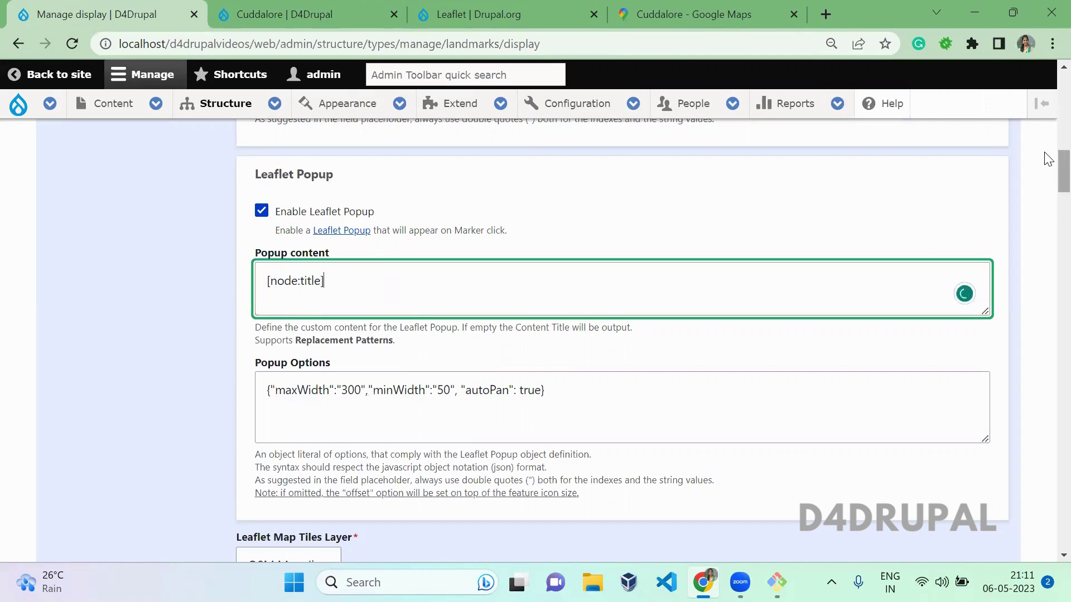
scroll(1048, 211, "down", 2)
scroll(1049, 215, "down", 20)
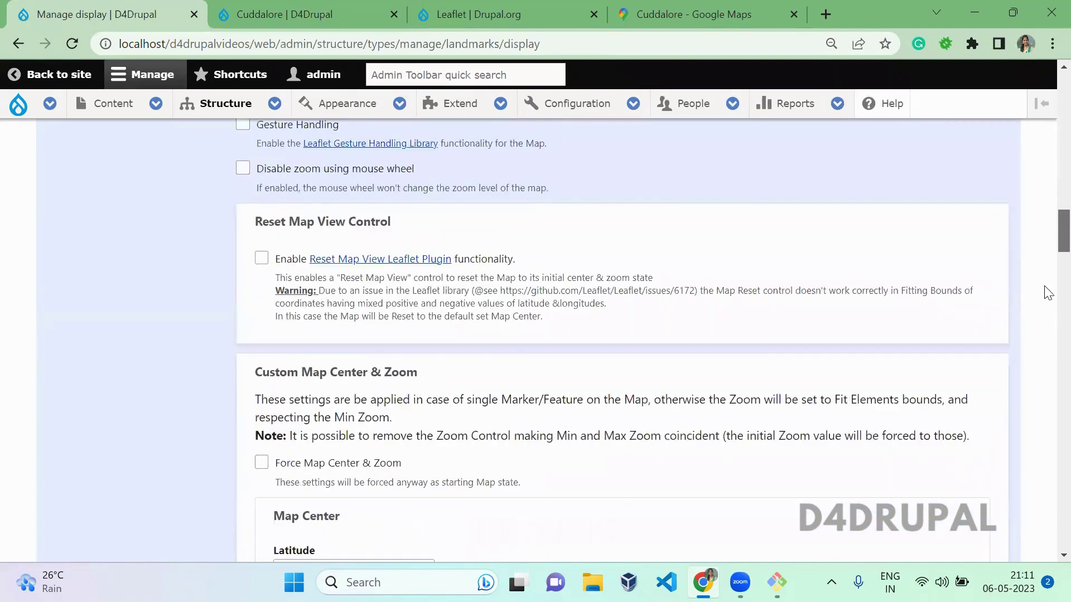
scroll(1049, 419, "down", 15)
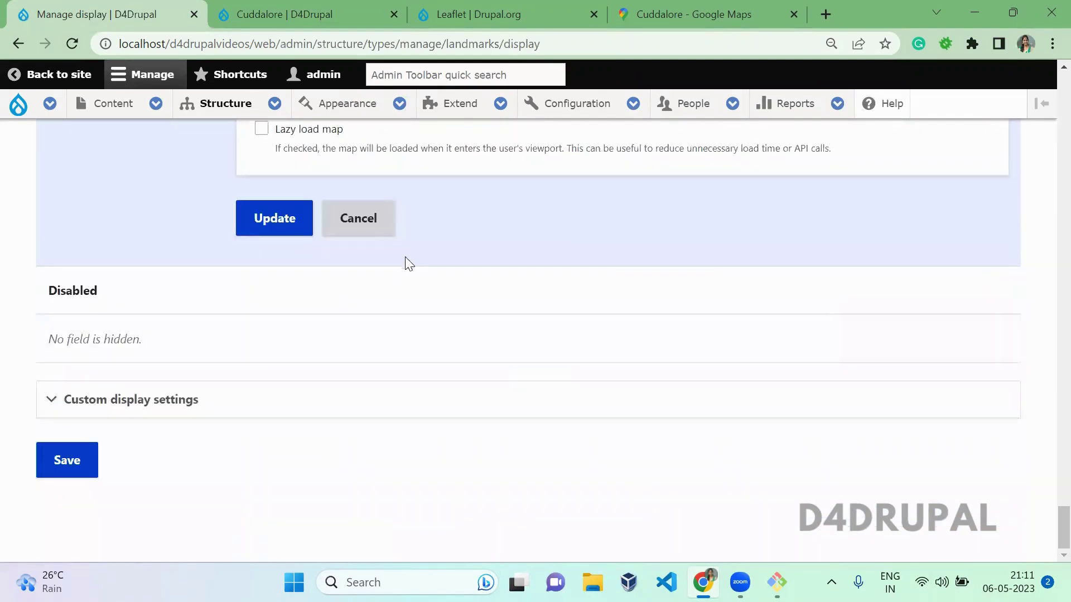
left_click(288, 219)
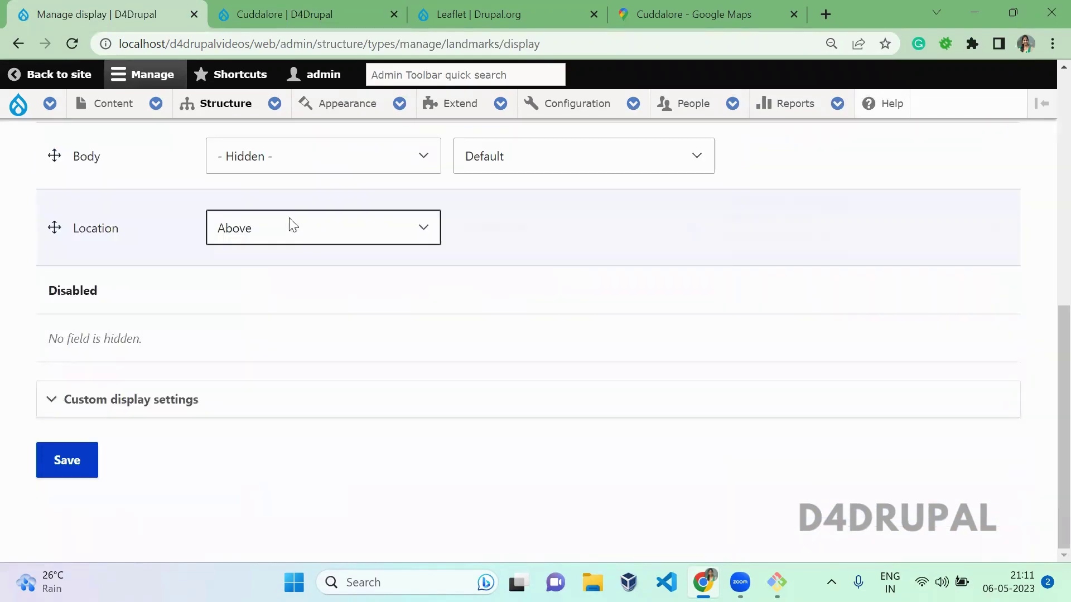
left_click(65, 459)
Step: Reload the Cuddalore page, confirm its marker popup reads 'Cuddalore', and open Content in a new tab
key("ctrl+Tab")
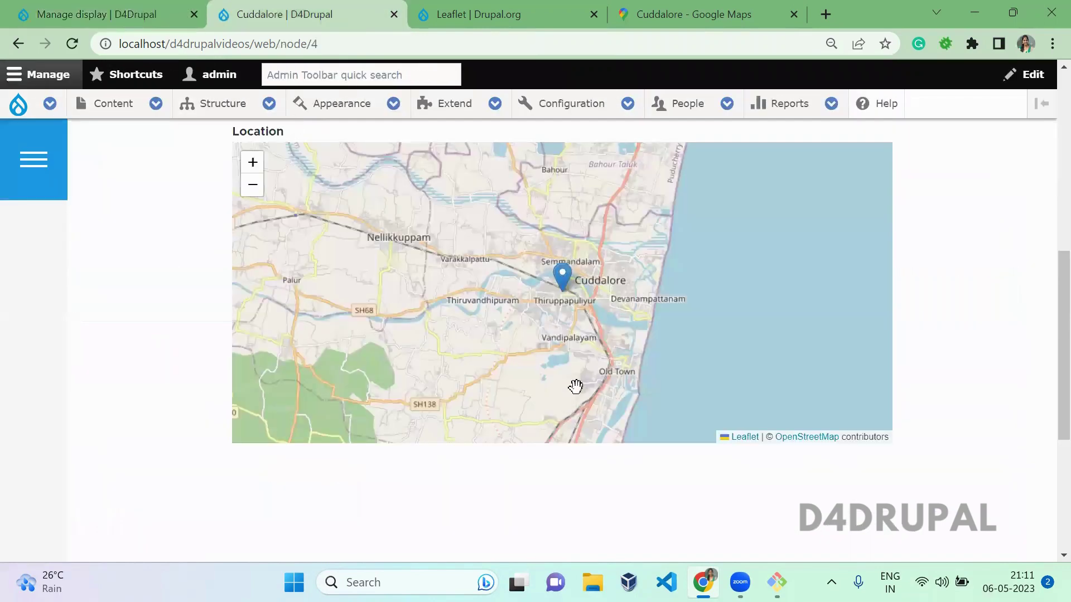
key("F5")
left_click(568, 284)
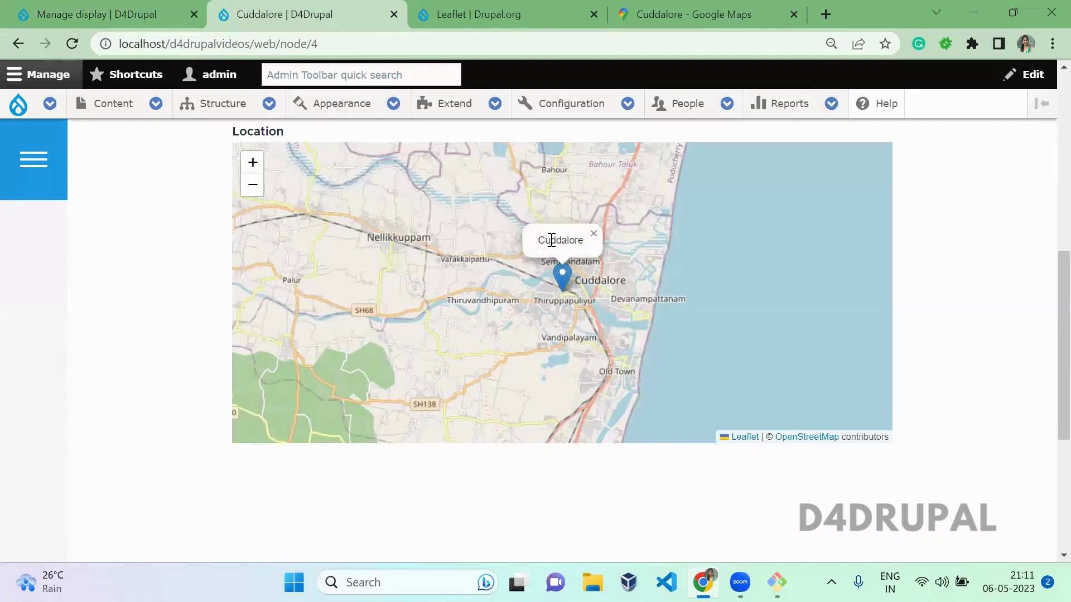
left_click_drag(551, 240, 577, 241)
middle_click(112, 104)
Step: Open Thiruvannamalai and the newer Chennai in new tabs, then delete the older Chennai landmark
left_click(405, 7)
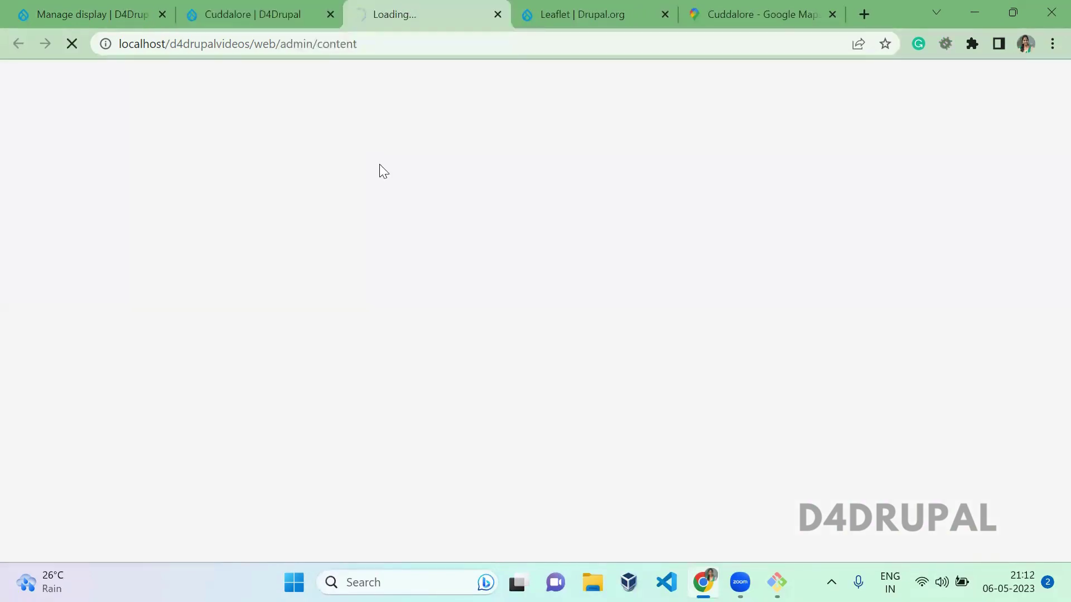
scroll(384, 172, "down", 5)
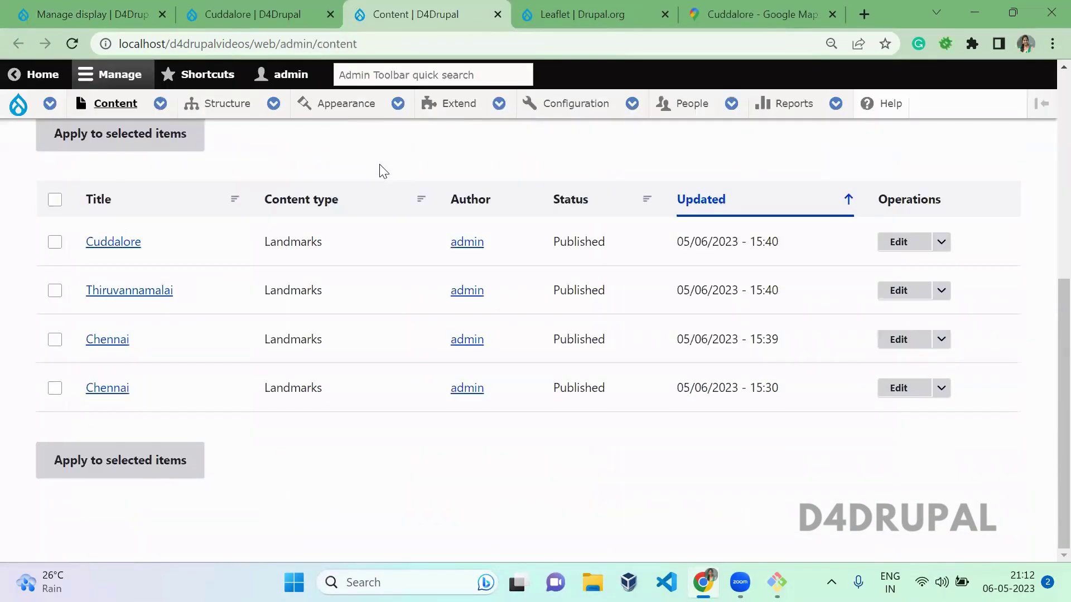
middle_click(148, 296)
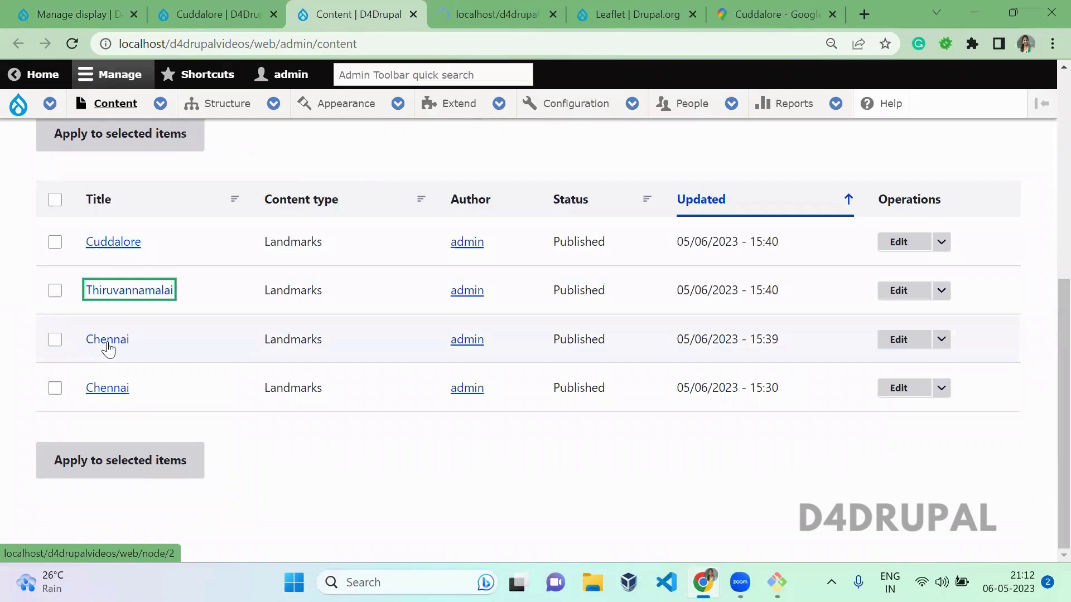
middle_click(110, 345)
left_click(942, 388)
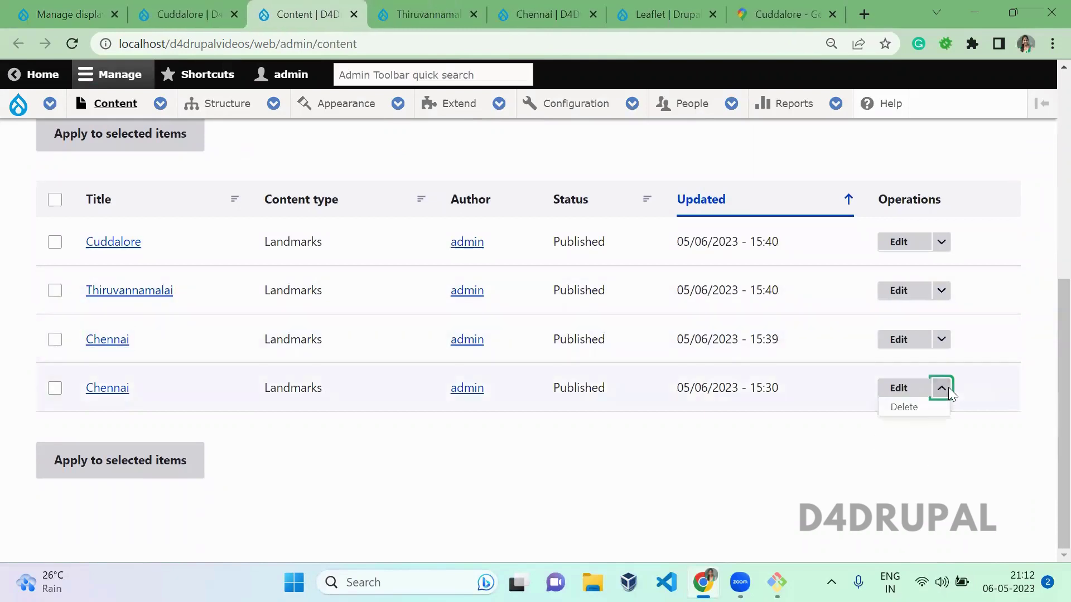
left_click(903, 408)
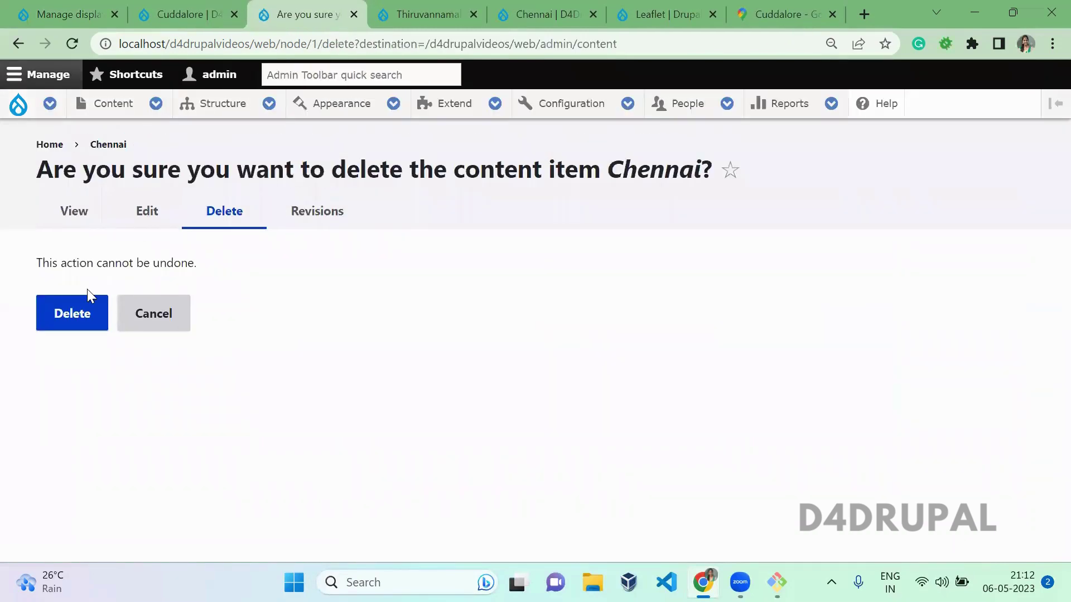
left_click(74, 315)
Step: Review the remaining Thiruvannamalai and Chennai landmark pages
left_click(468, 12)
scroll(1047, 254, "down", 8)
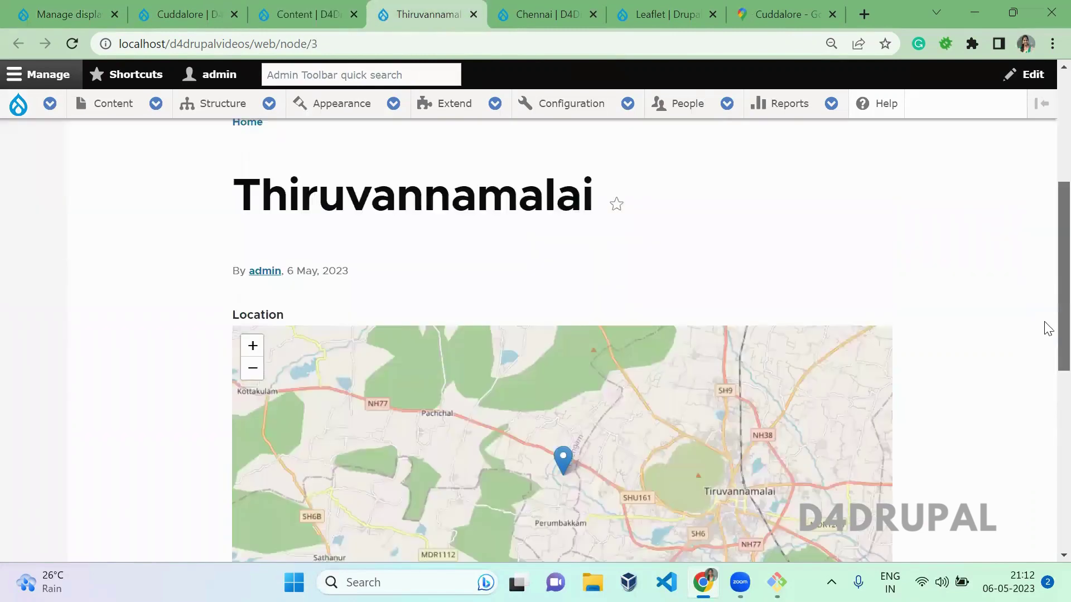
left_click(578, 8)
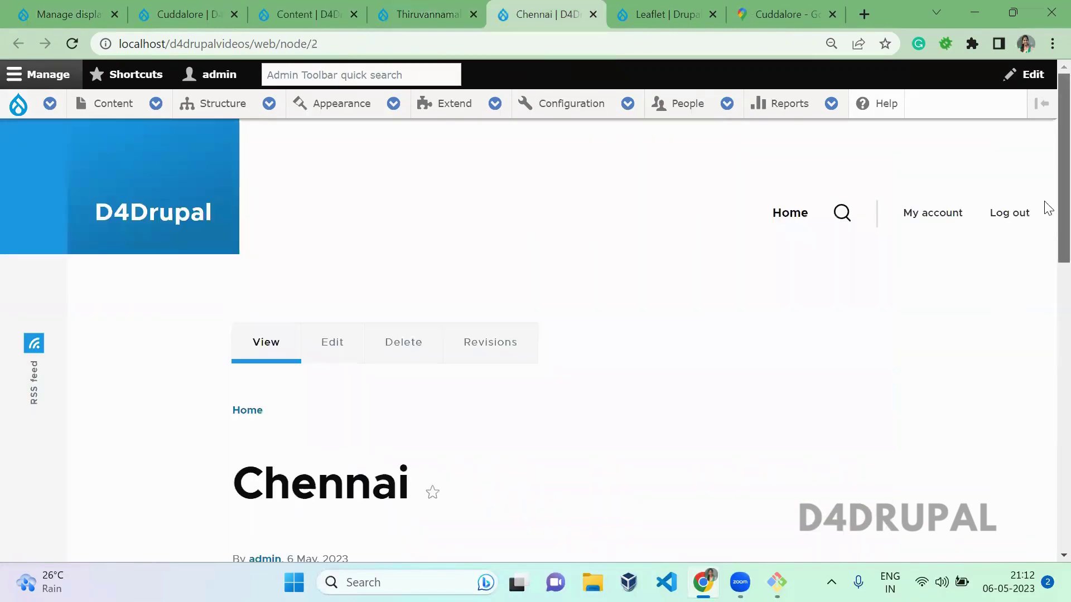
scroll(1045, 424, "down", 10)
scroll(1047, 402, "up", 2)
left_click(328, 8)
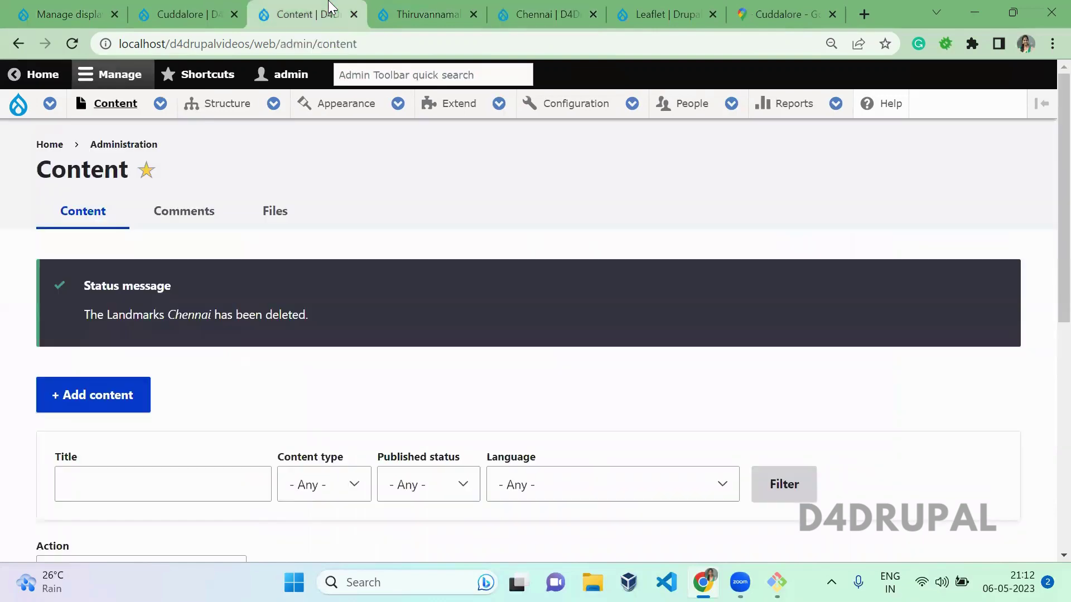
left_click(469, 7)
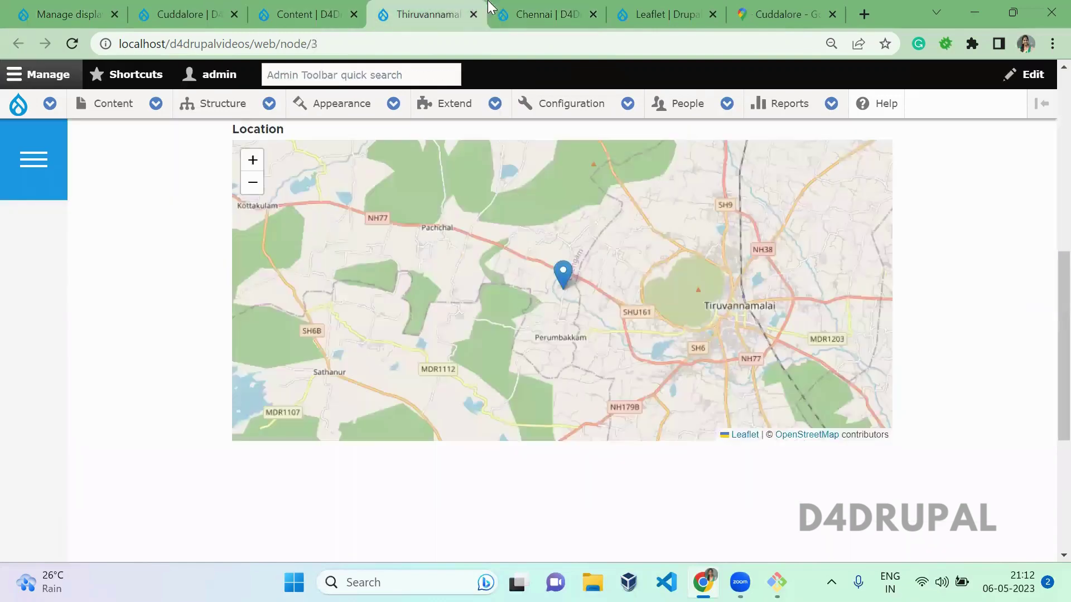
left_click(539, 8)
left_click(161, 8)
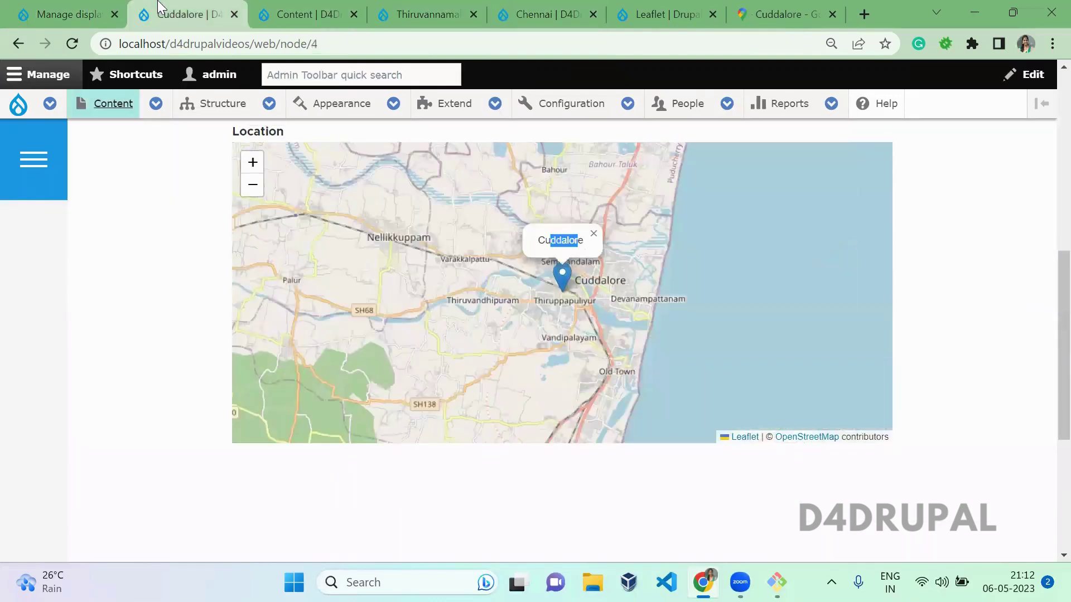
left_click(296, 12)
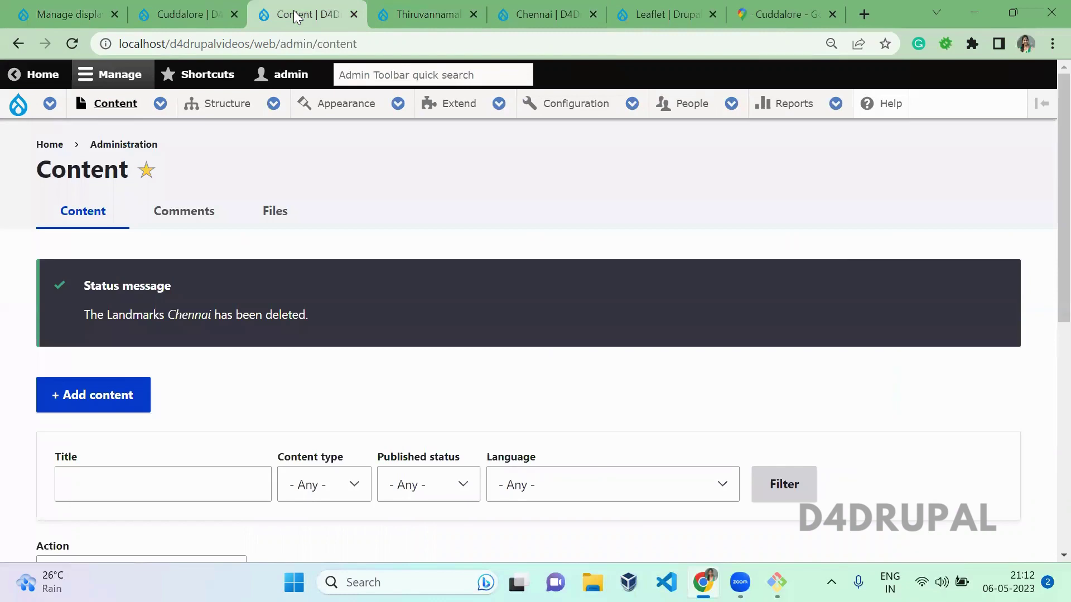
mouse_move(223, 103)
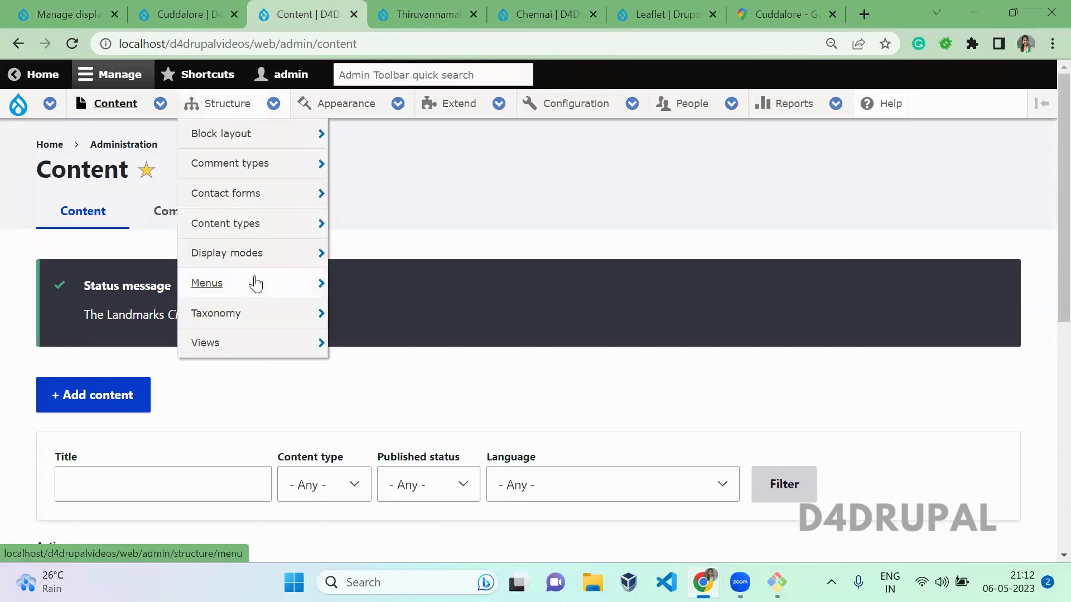
Step: Start a new view named 'Interactive map' limited to Landmarks content
mouse_move(258, 353)
left_click(331, 346)
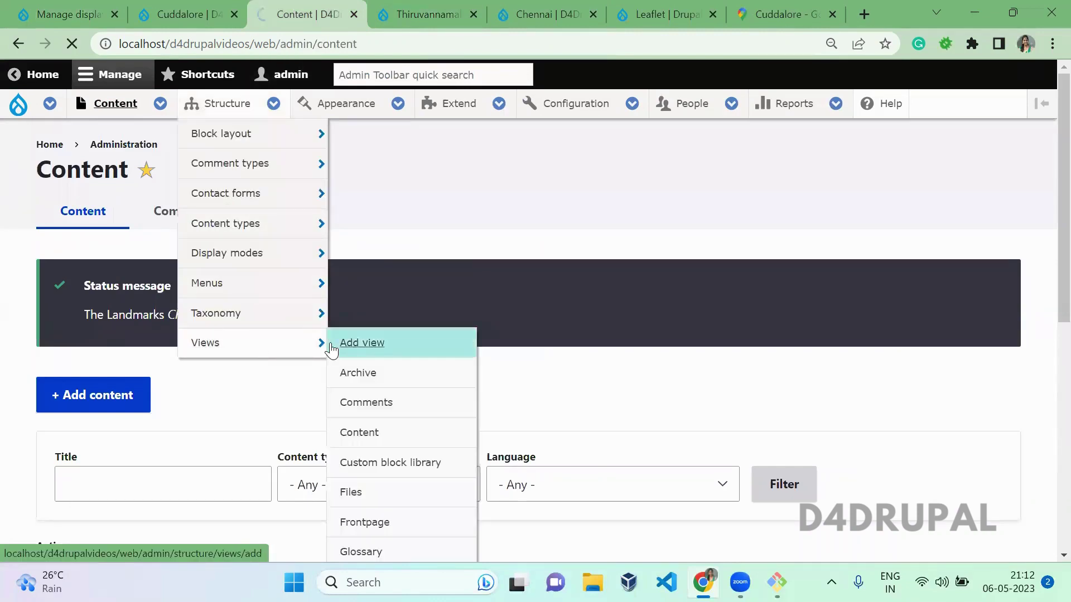
left_click(159, 317)
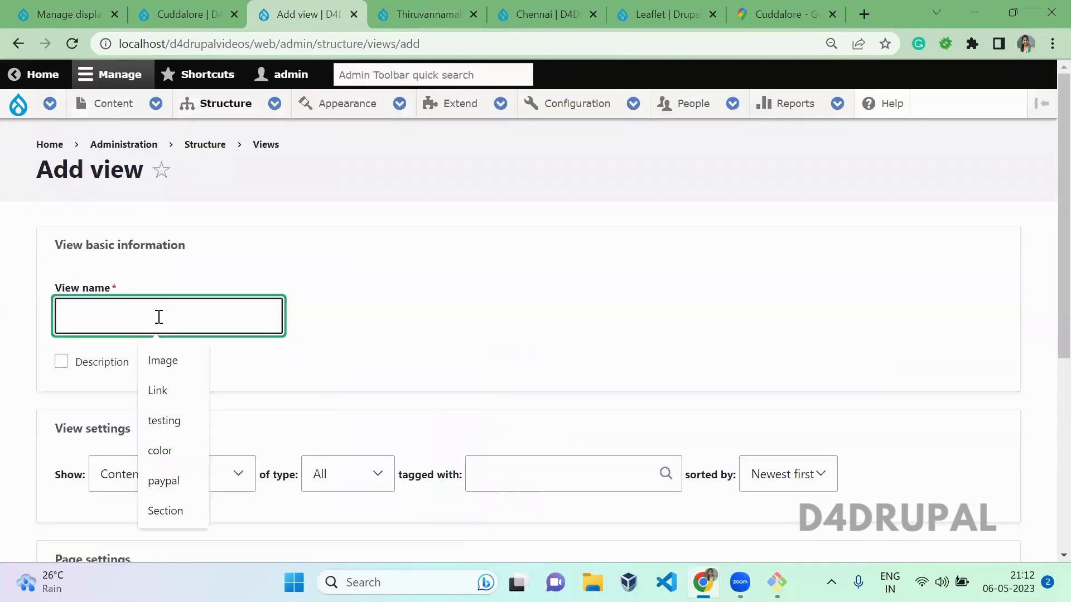
type("Interactive m")
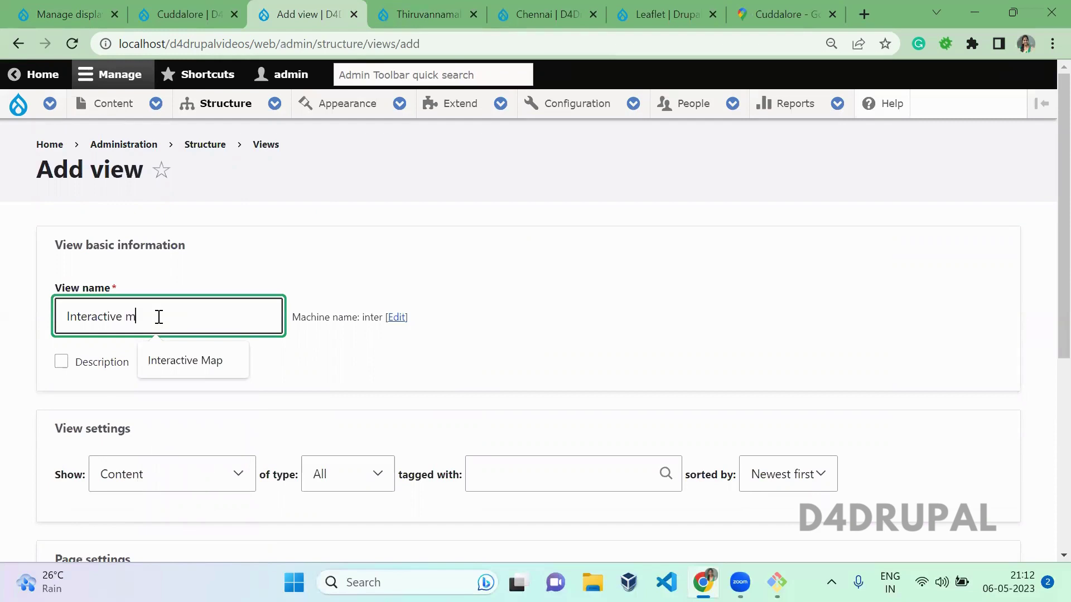
type("ap")
left_click(662, 315)
scroll(664, 316, "down", 5)
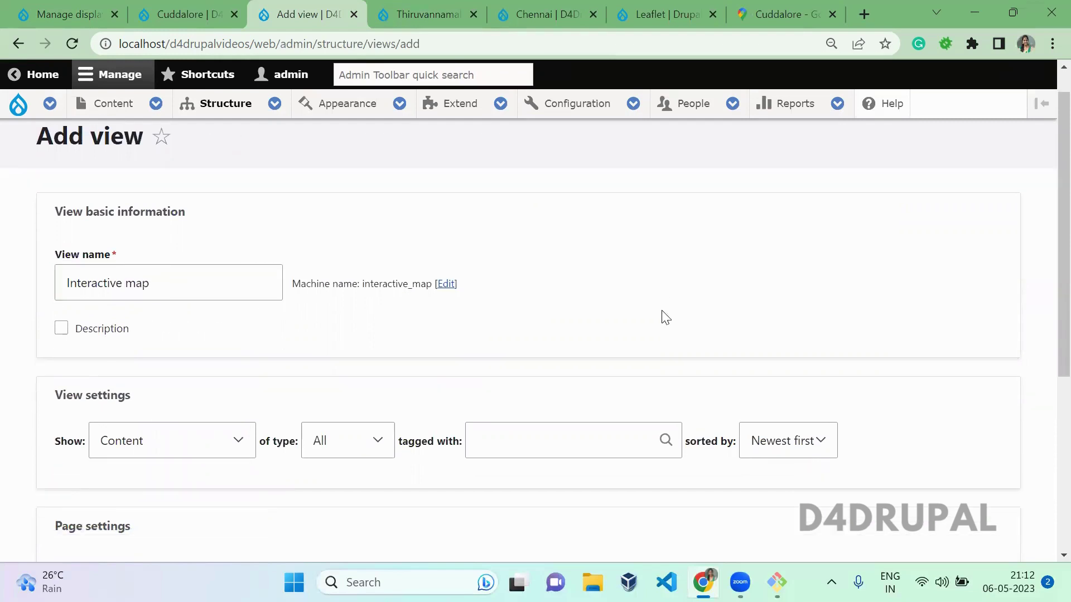
left_click(378, 139)
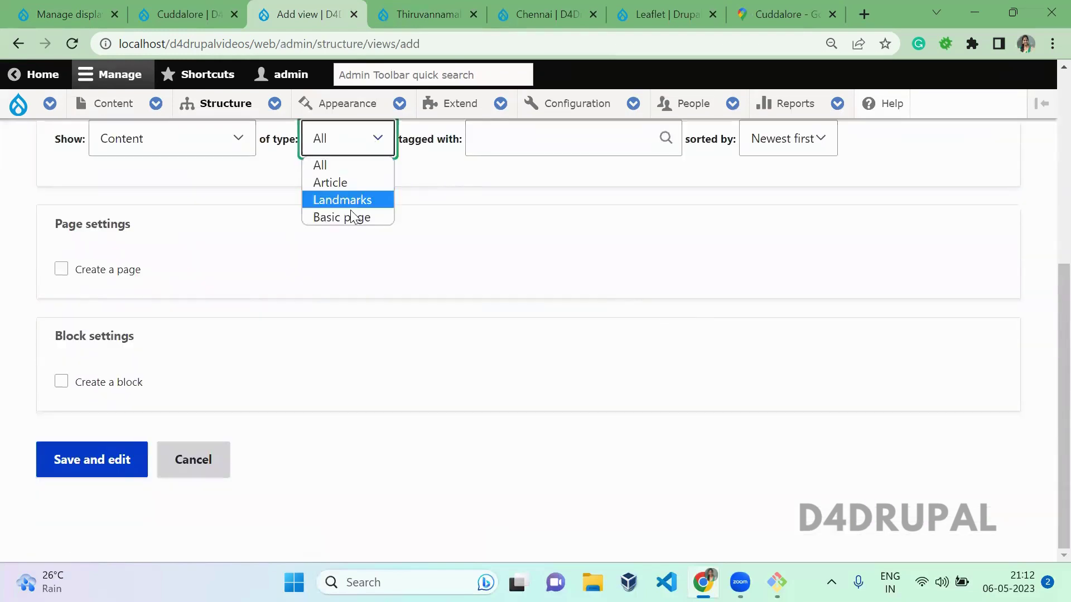
left_click(354, 200)
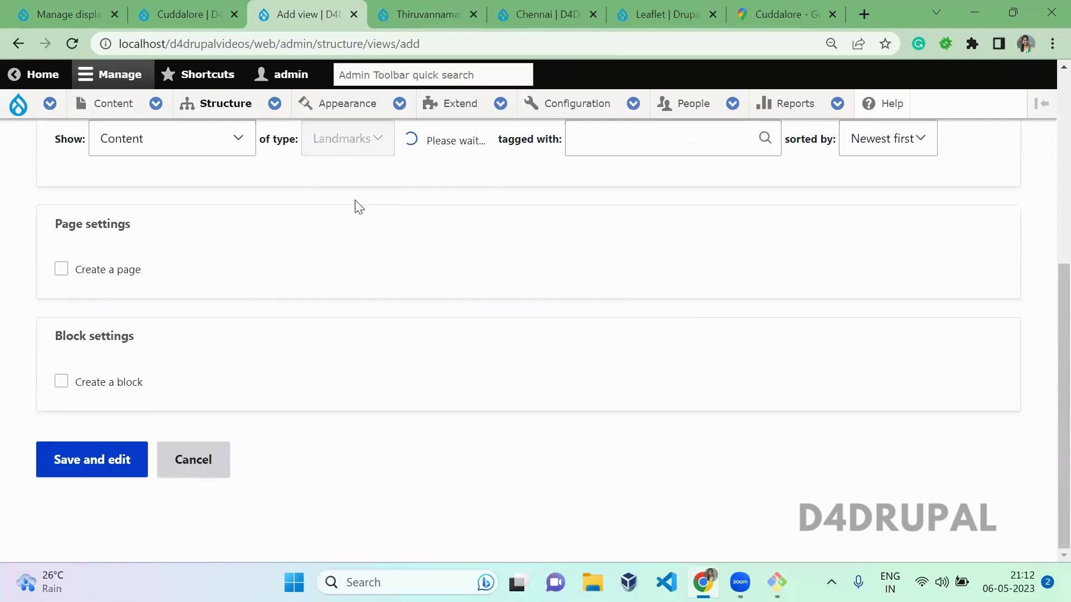
Step: Create a page displaying a Leaflet Map of fields, then save and edit the view
left_click(104, 276)
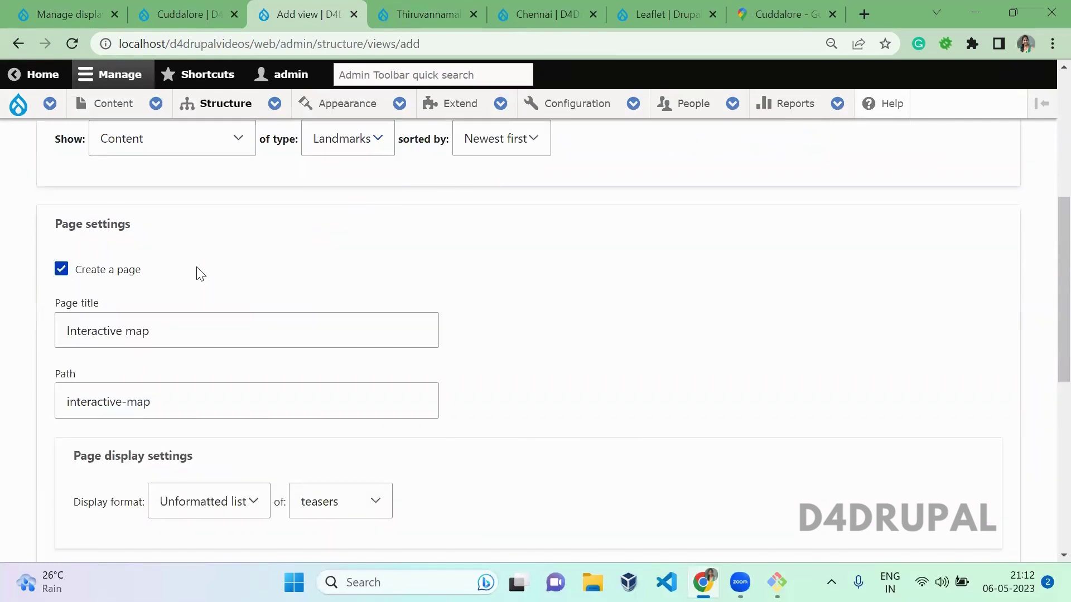
scroll(201, 274, "down", 5)
left_click(234, 211)
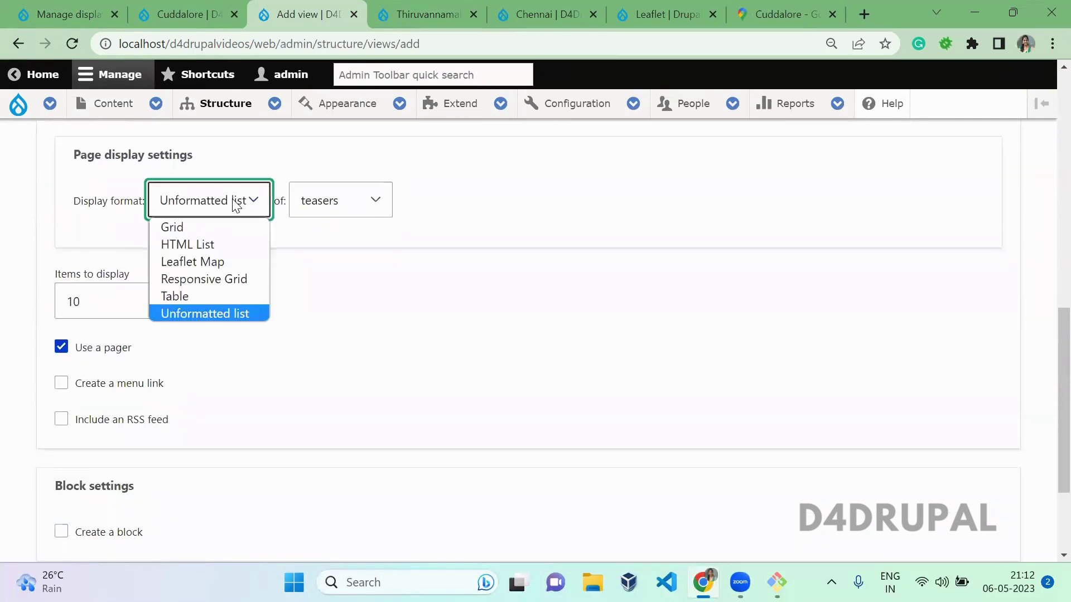
left_click(216, 264)
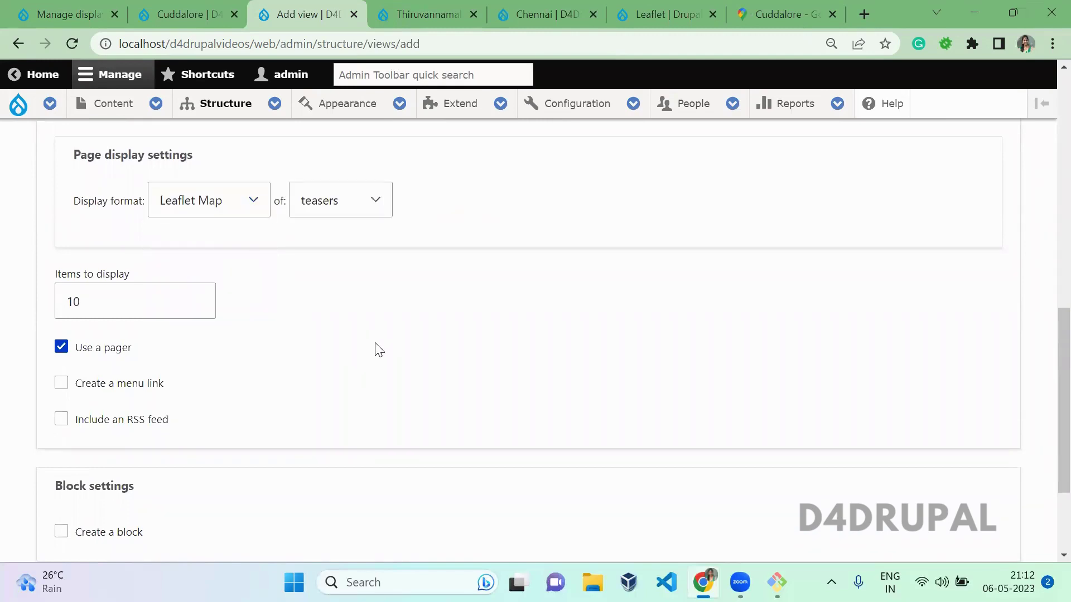
scroll(379, 350, "down", 1)
left_click(330, 172)
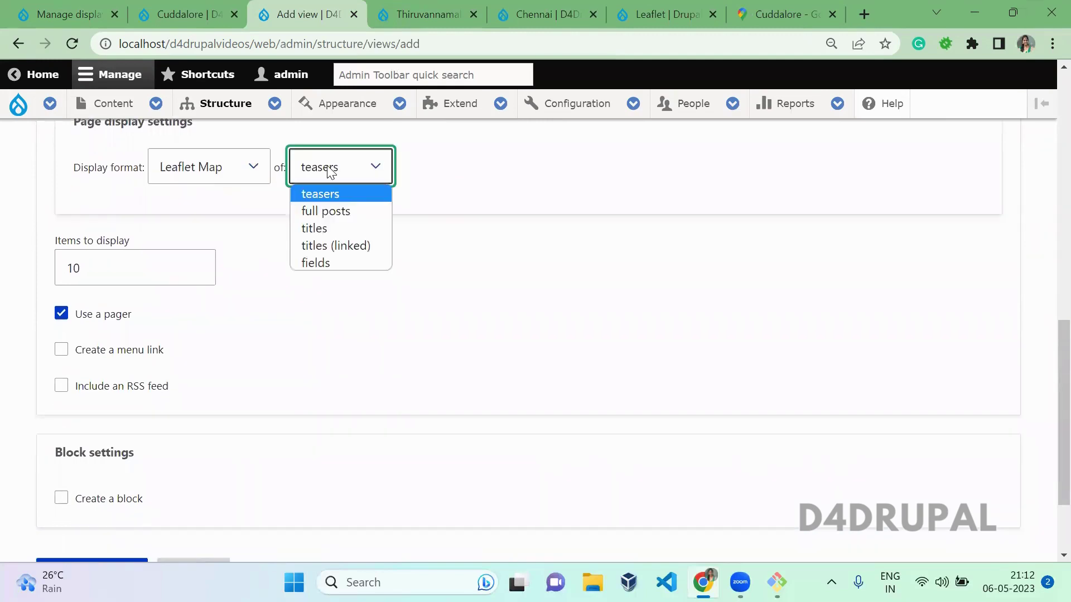
left_click(335, 262)
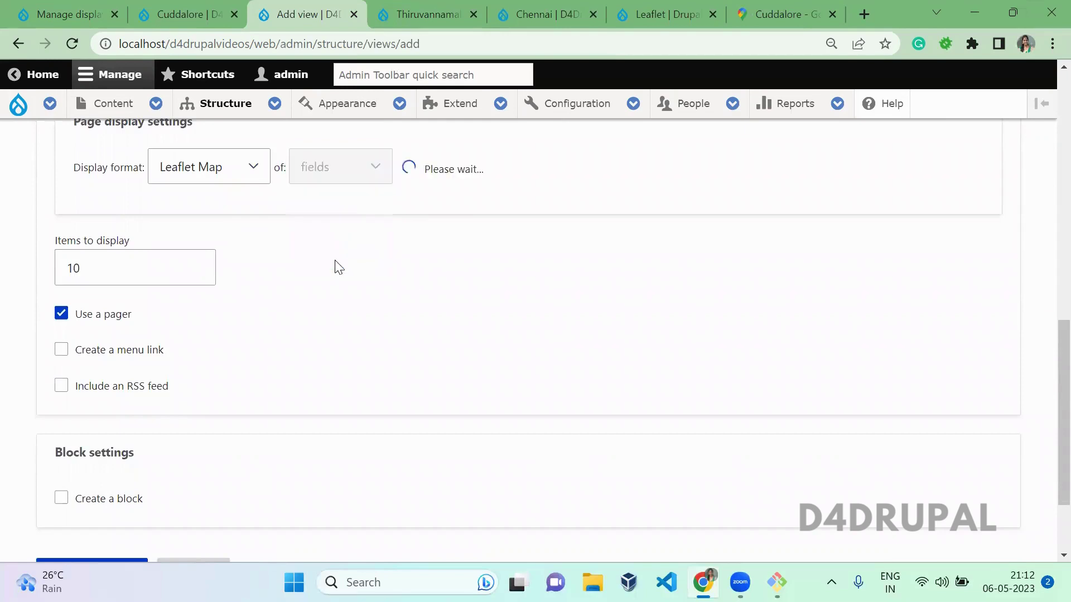
scroll(1049, 374, "down", 3)
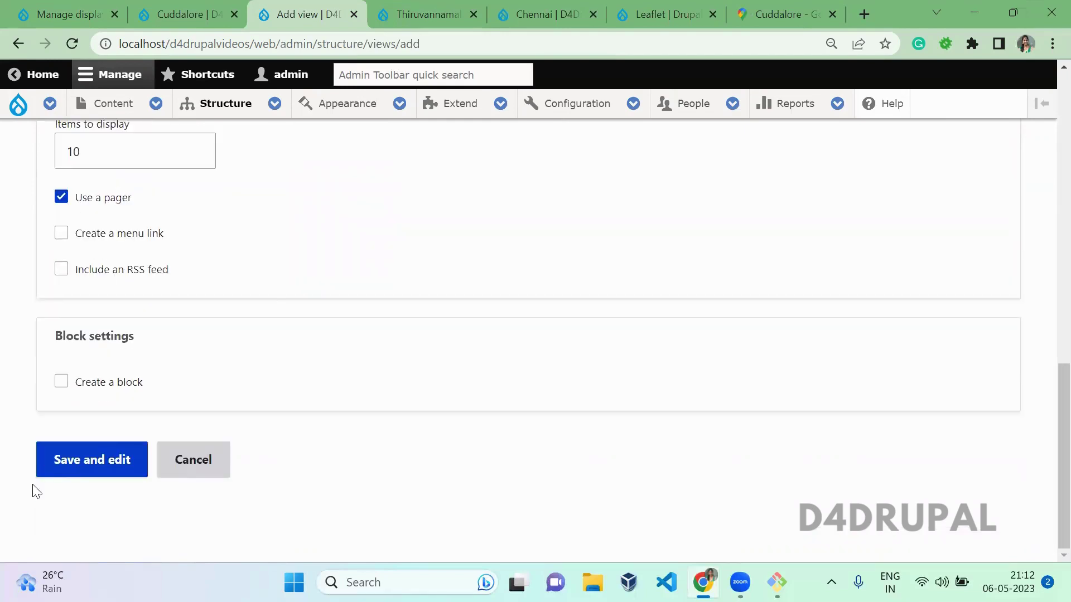
left_click(76, 477)
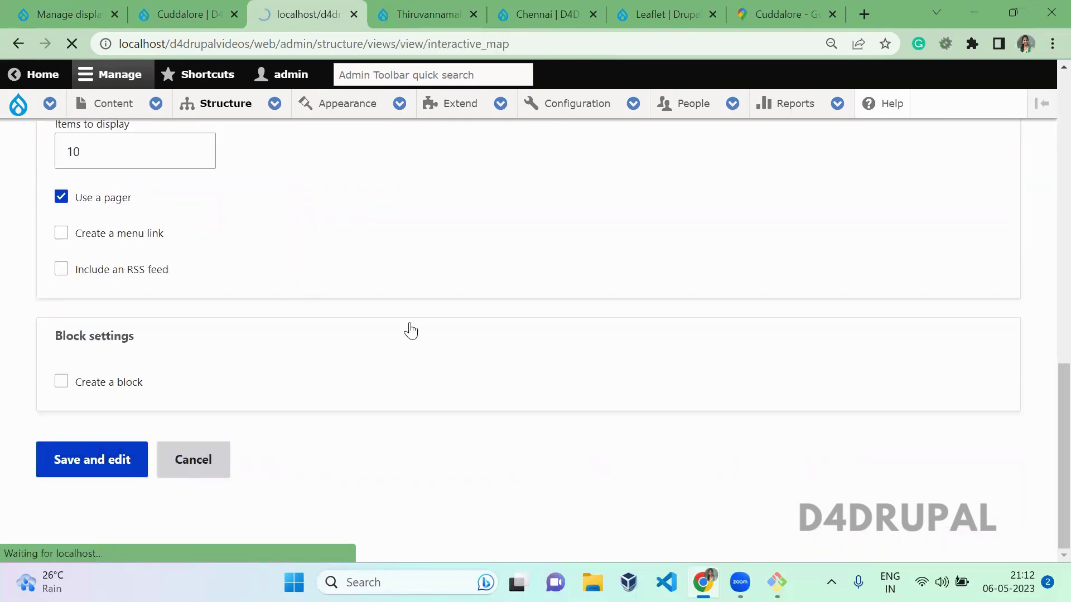
Step: Search 'loca' and add the Location field to the view with its default settings
scroll(411, 329, "down", 5)
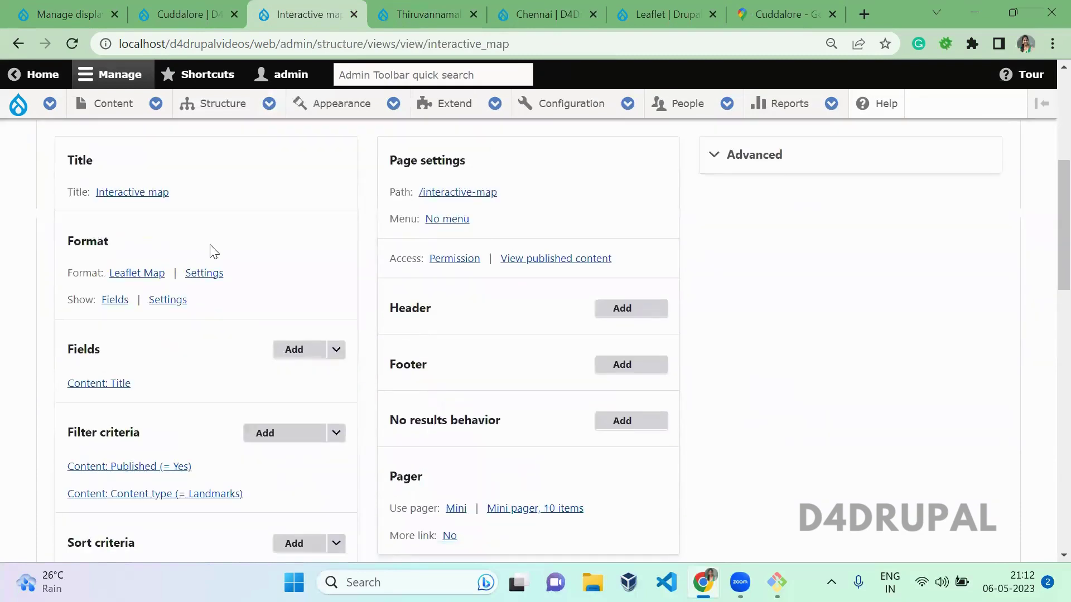
left_click(293, 350)
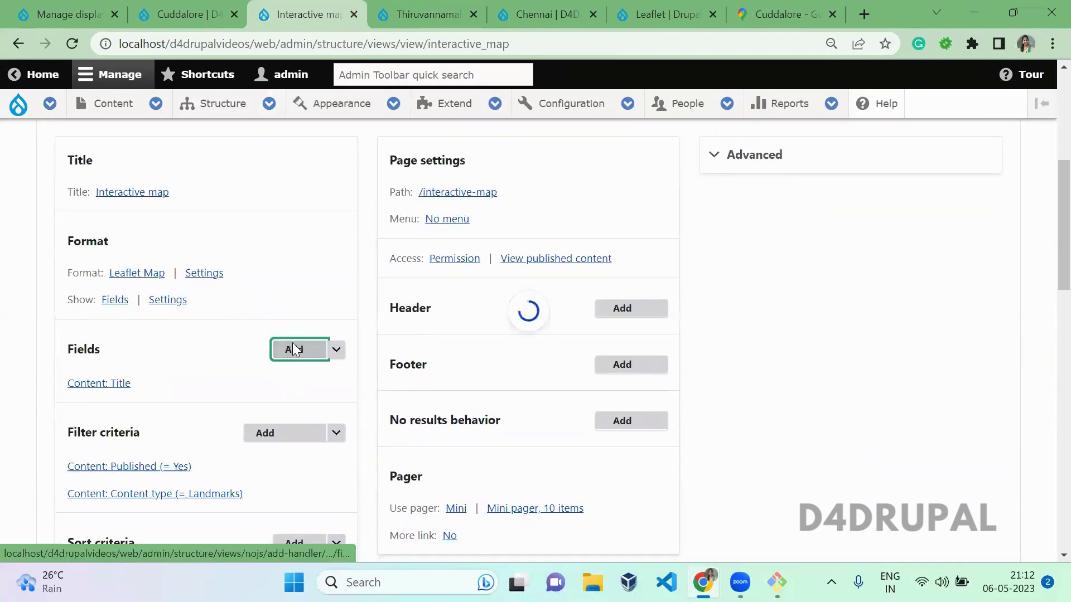
type("loca")
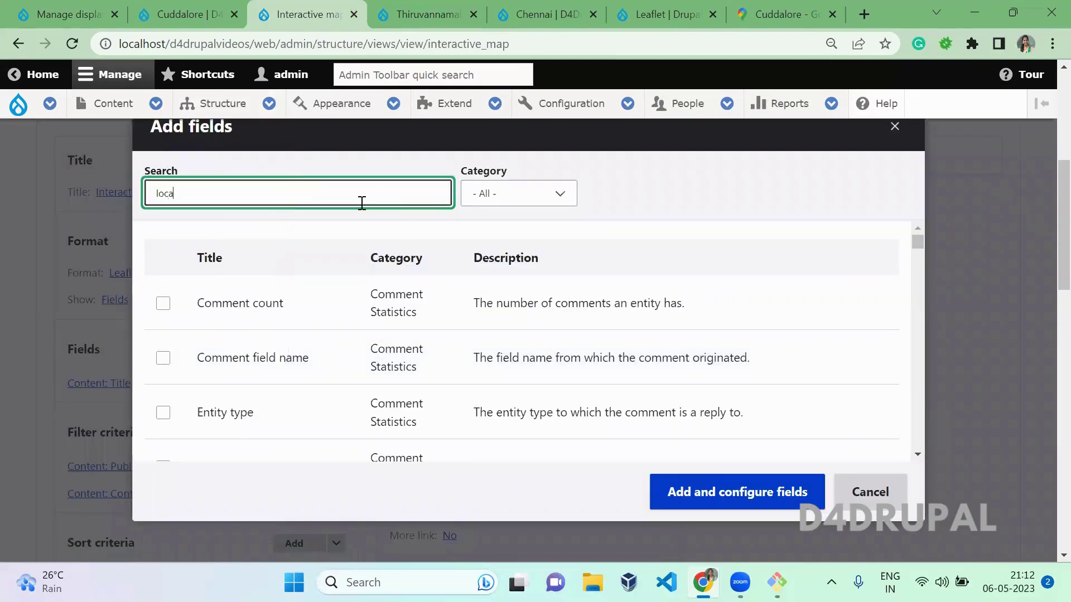
left_click(163, 302)
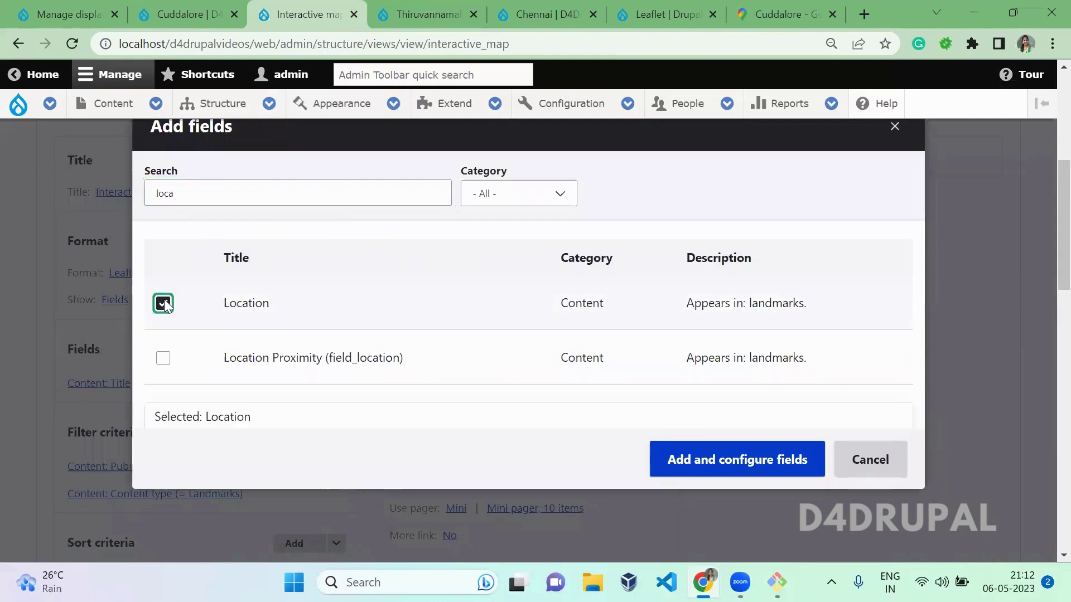
left_click(717, 464)
left_click(711, 490)
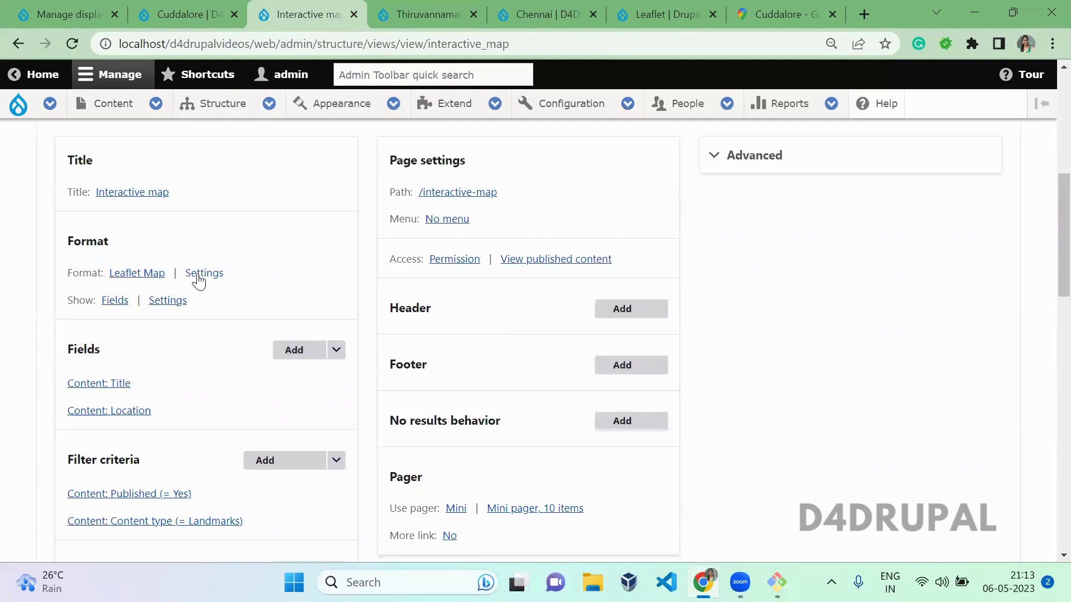
Step: Choose Content: Location as the Leaflet Map's data source
left_click(198, 278)
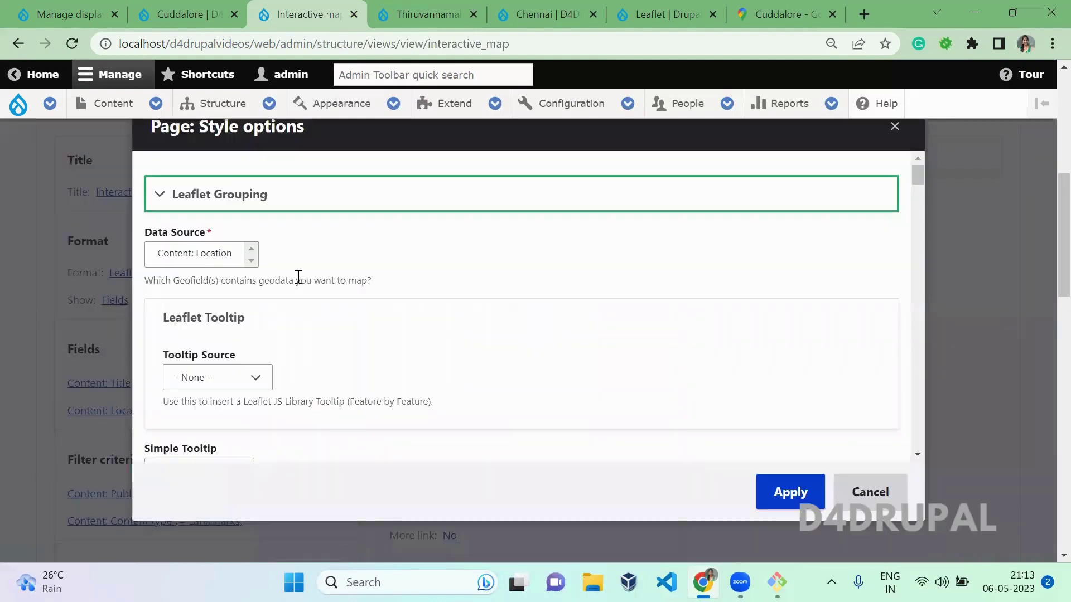
left_click(302, 251)
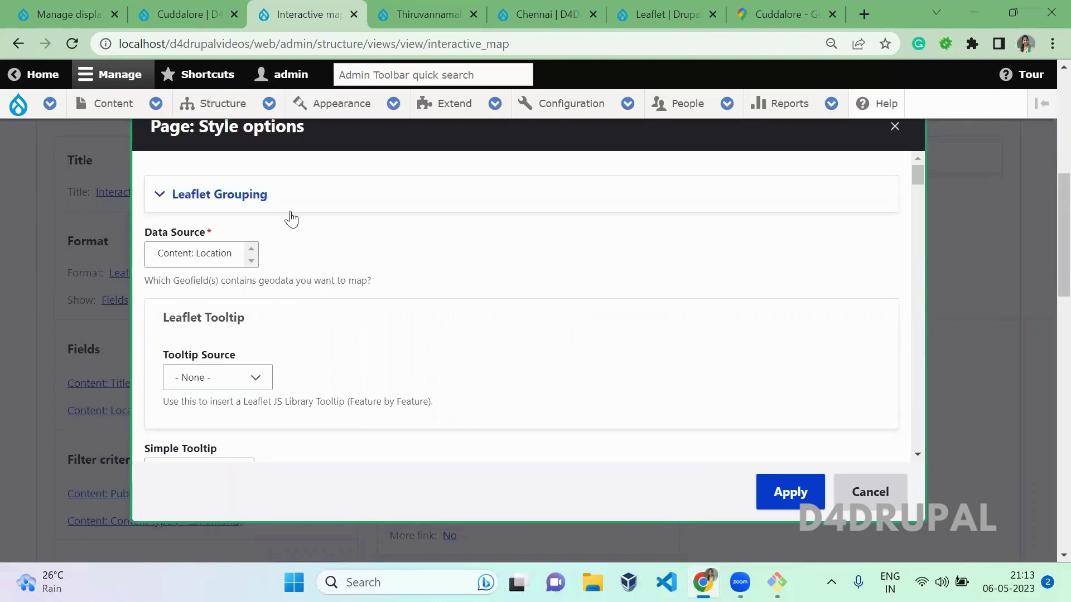
left_click(252, 255)
left_click(307, 275)
Step: Set the popup source to Content: Title and apply the map format settings
key("ctrl+f")
type("pop")
key("Escape")
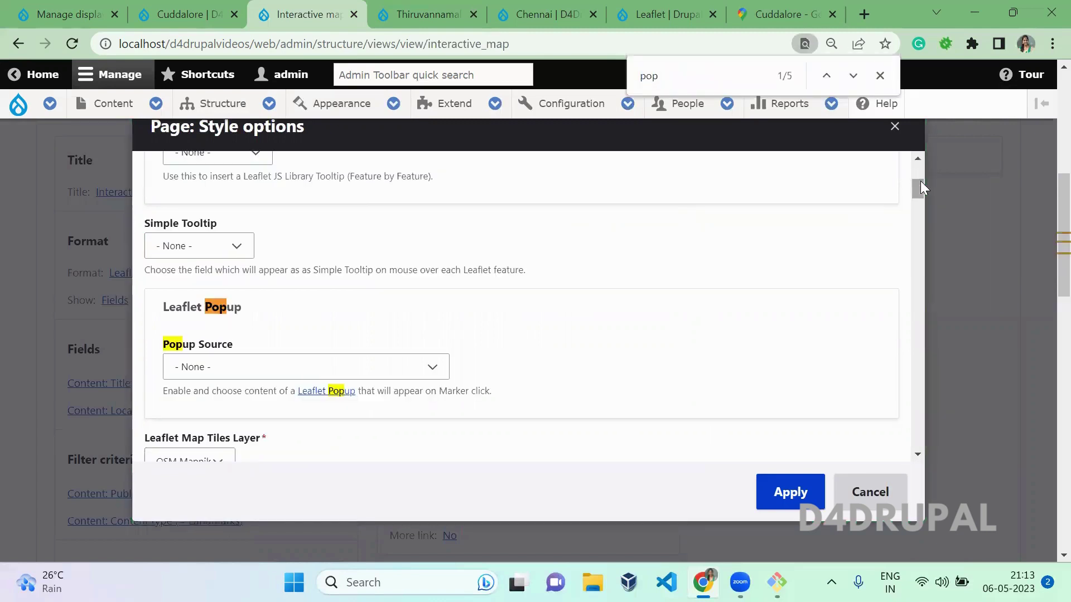
left_click(273, 366)
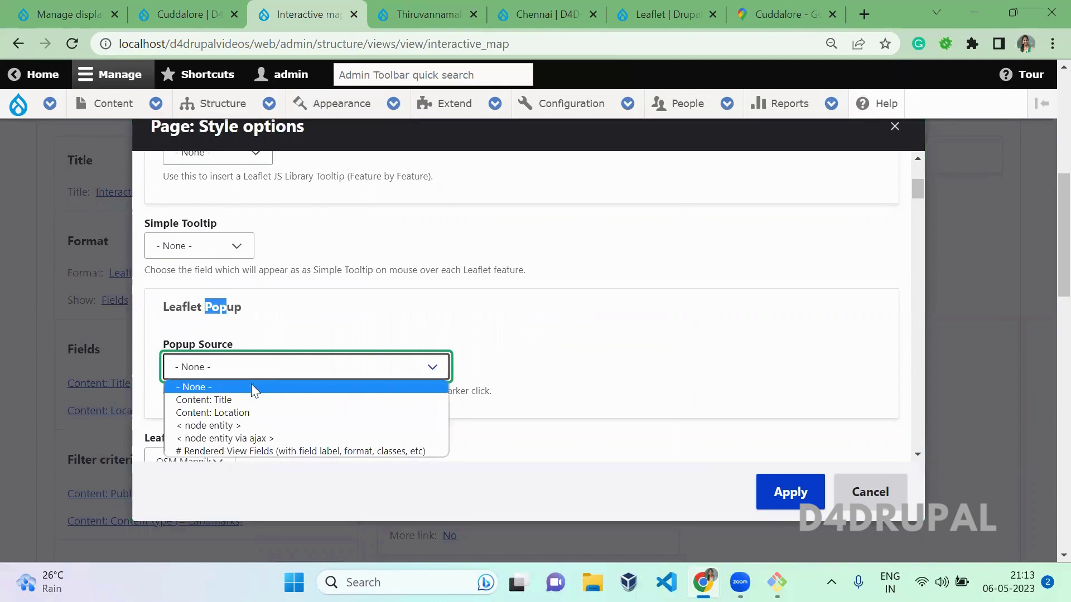
left_click(251, 399)
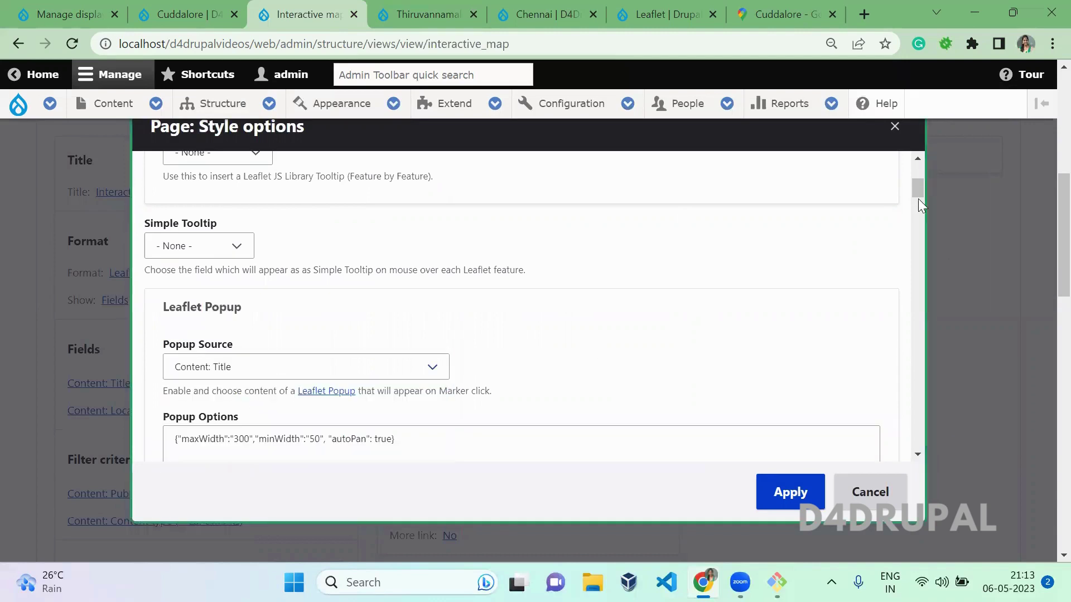
left_click_drag(915, 185, 915, 194)
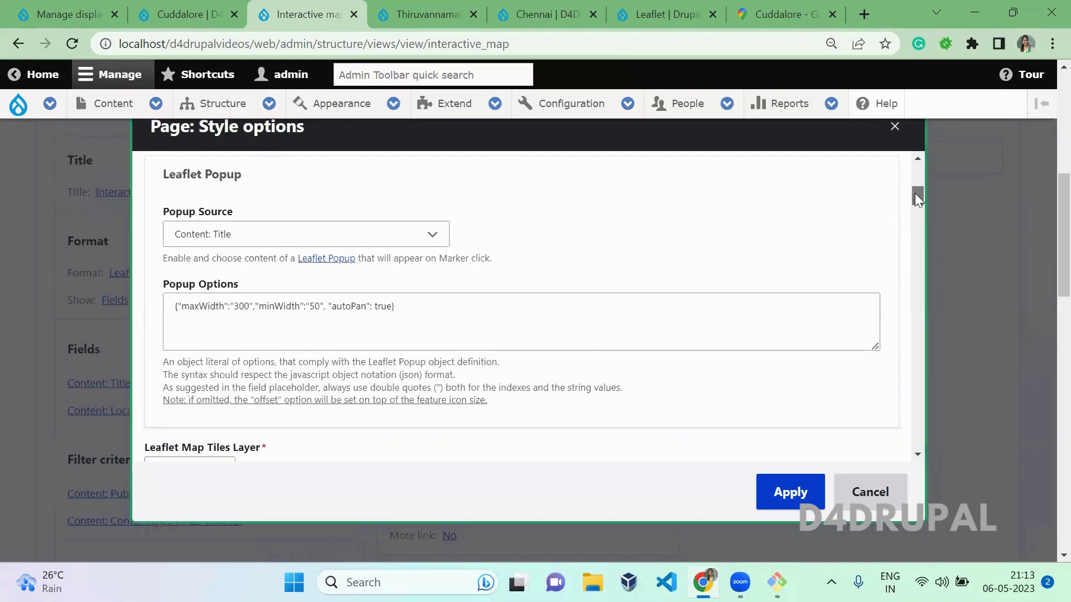
left_click(798, 494)
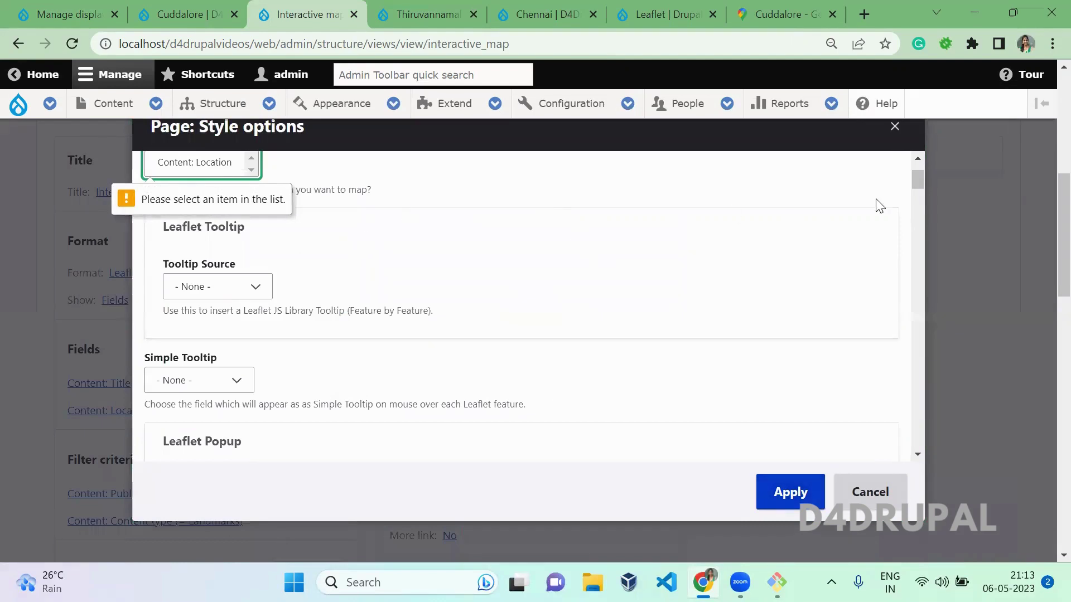
Step: Reselect Location as the data source and apply the format settings again
scroll(922, 175, "up", 2)
left_click(195, 253)
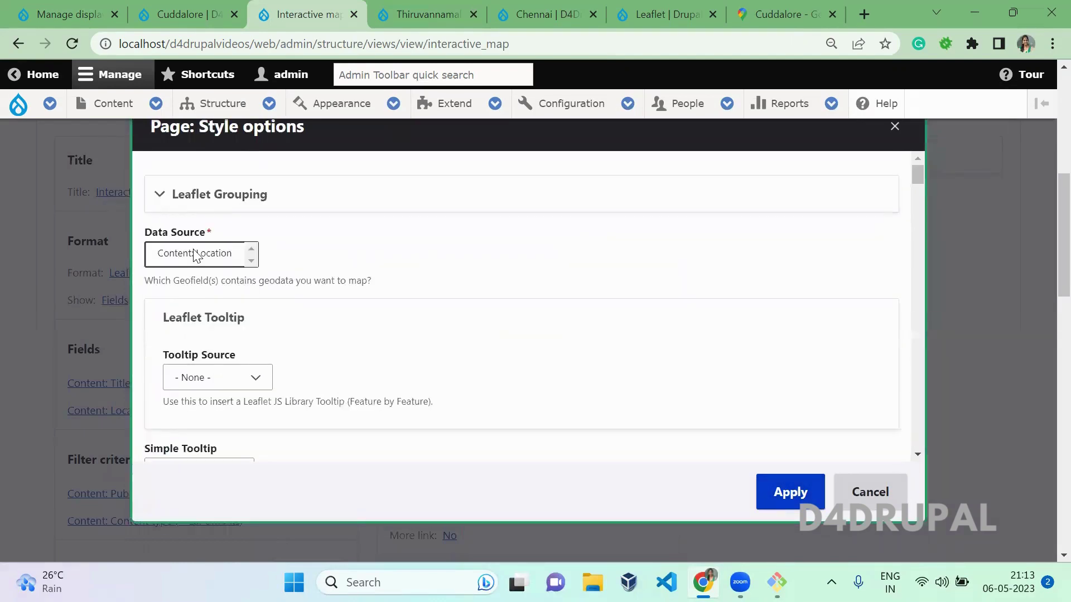
left_click(781, 502)
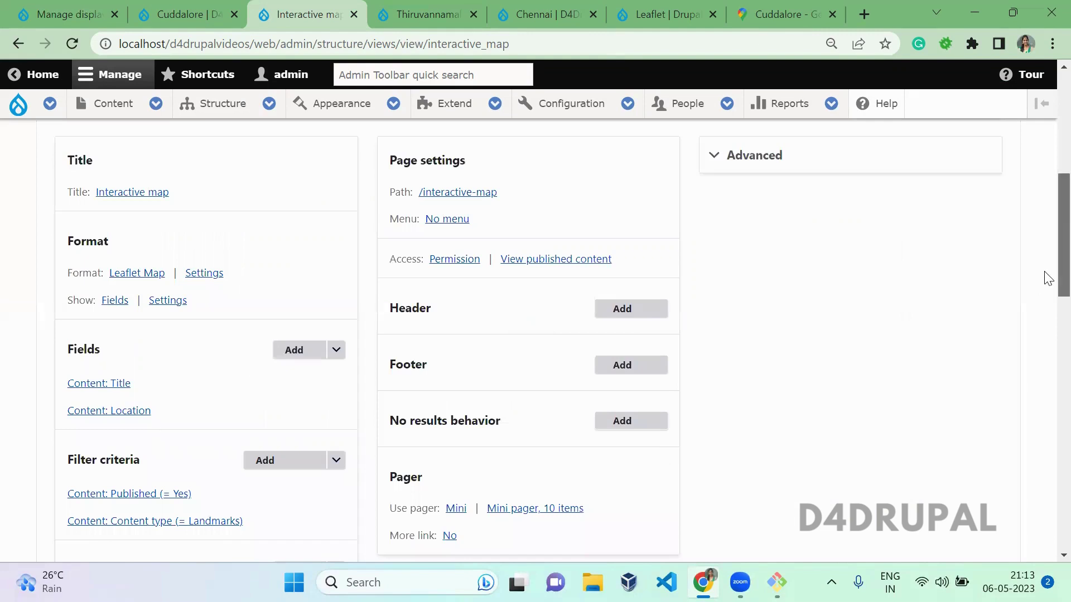
scroll(1045, 277, "down", 5)
Step: Save the Interactive map view and follow its /interactive-map path link
left_click(89, 408)
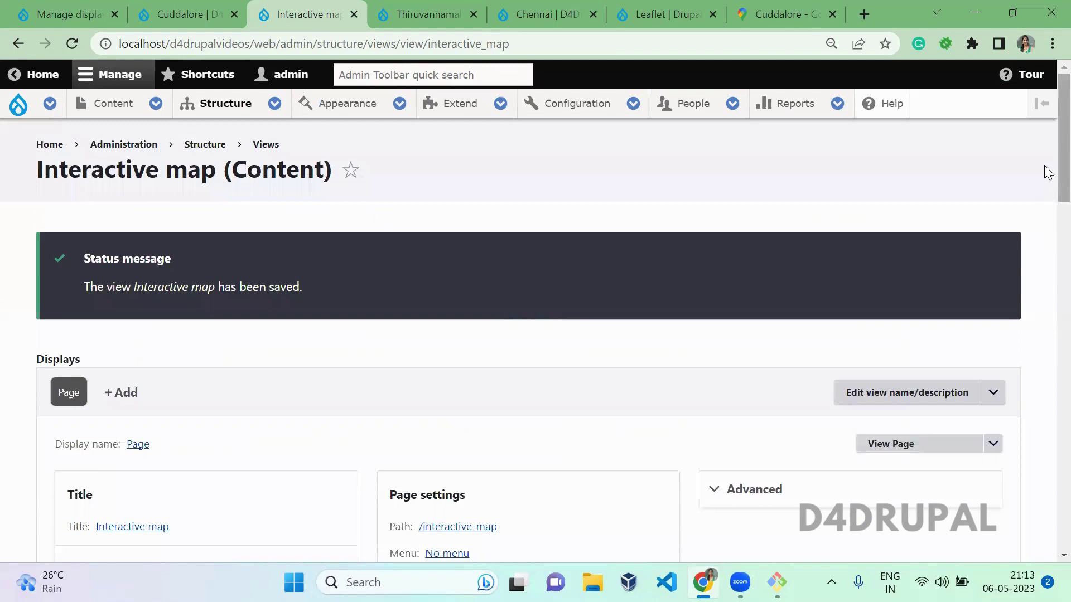
scroll(1042, 249, "down", 6)
scroll(1047, 330, "down", 8)
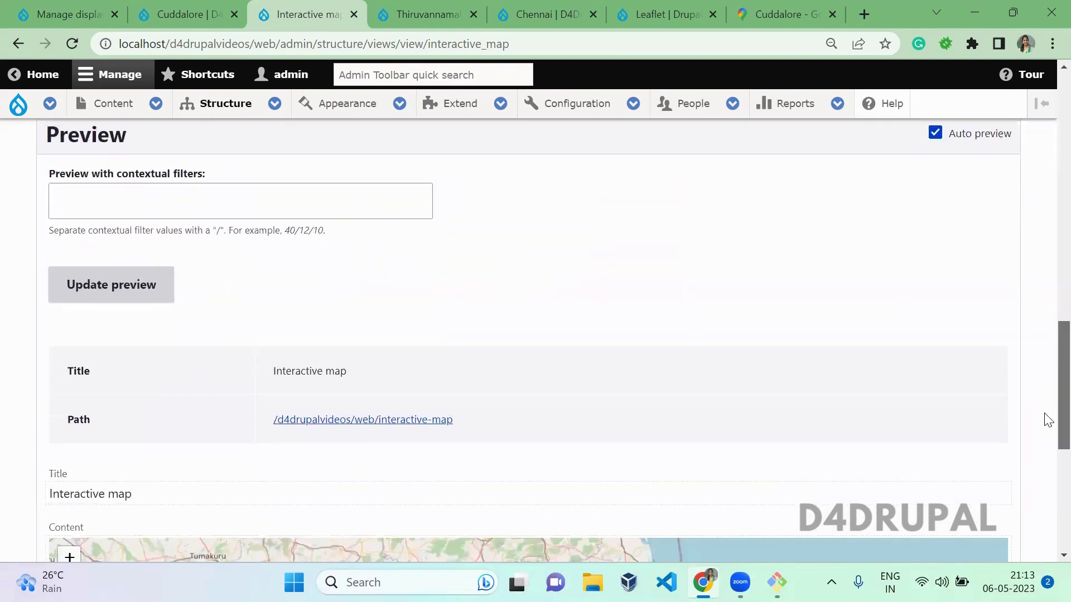
left_click(411, 415)
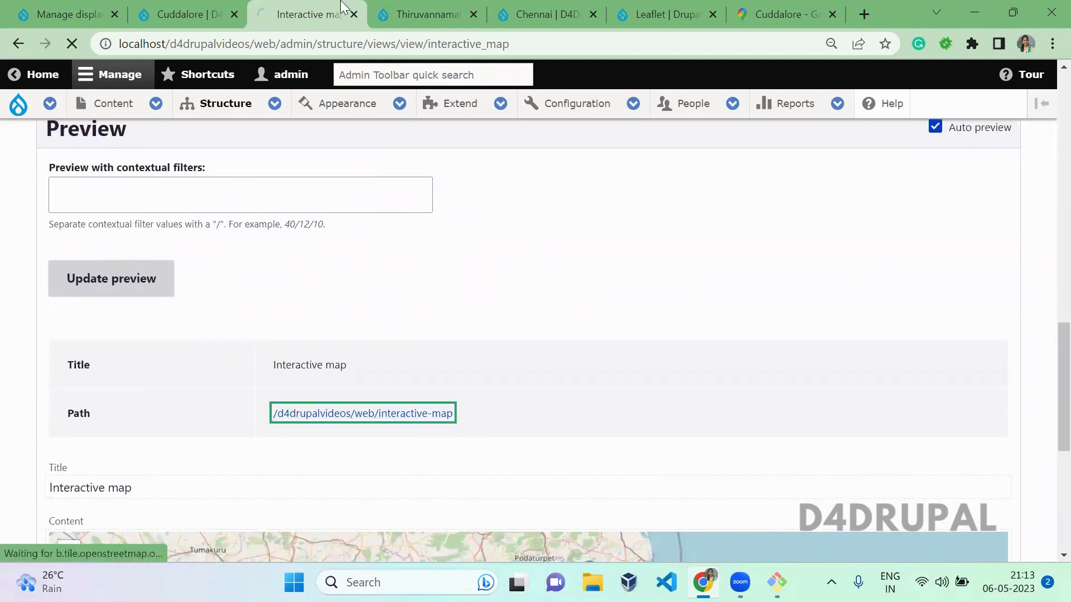
Step: Open the Cuddalore, Thiruvannamalai and Chennai popups, follow the Chennai title link, then return
scroll(1045, 313, "down", 5)
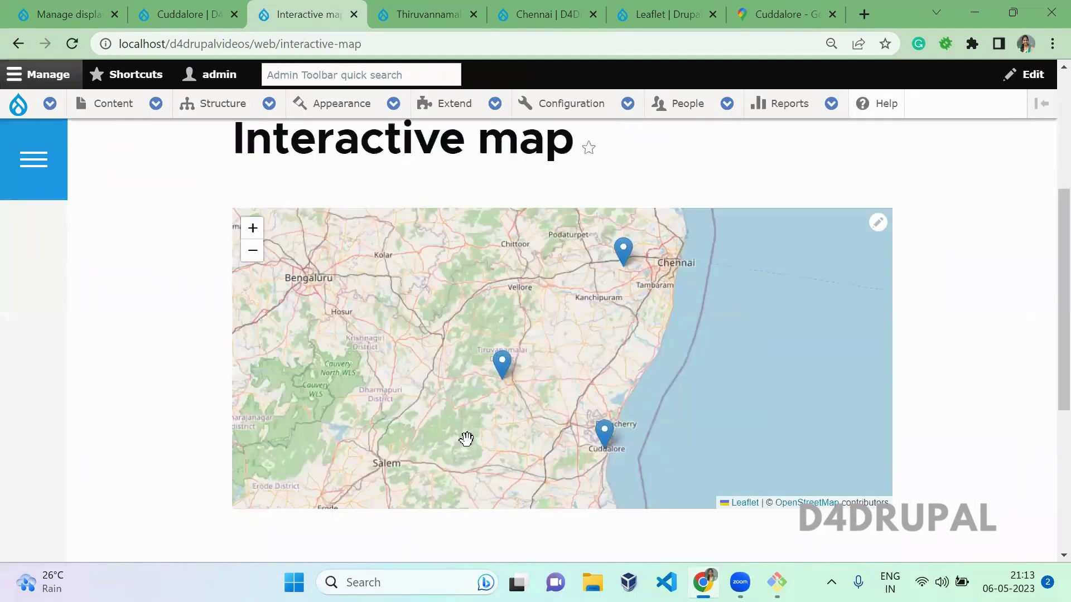
left_click(604, 438)
left_click(502, 366)
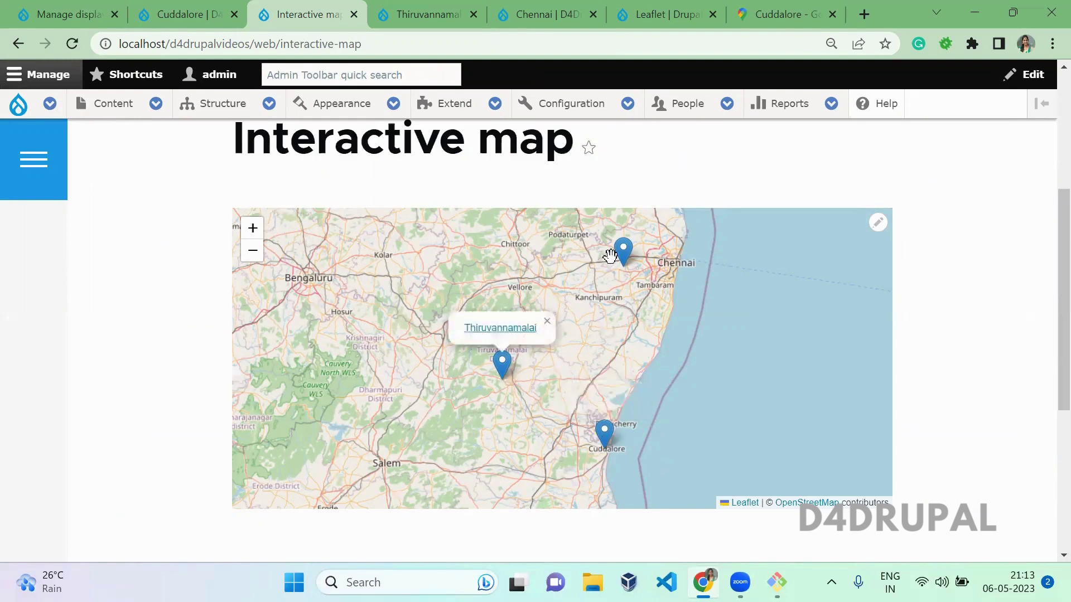
left_click(632, 258)
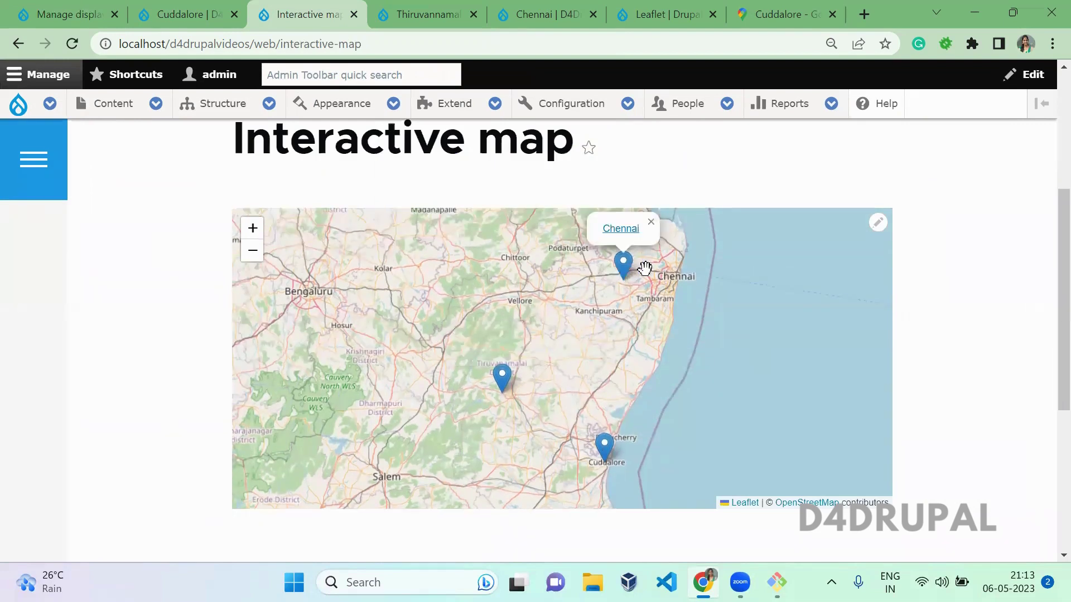
left_click(621, 228)
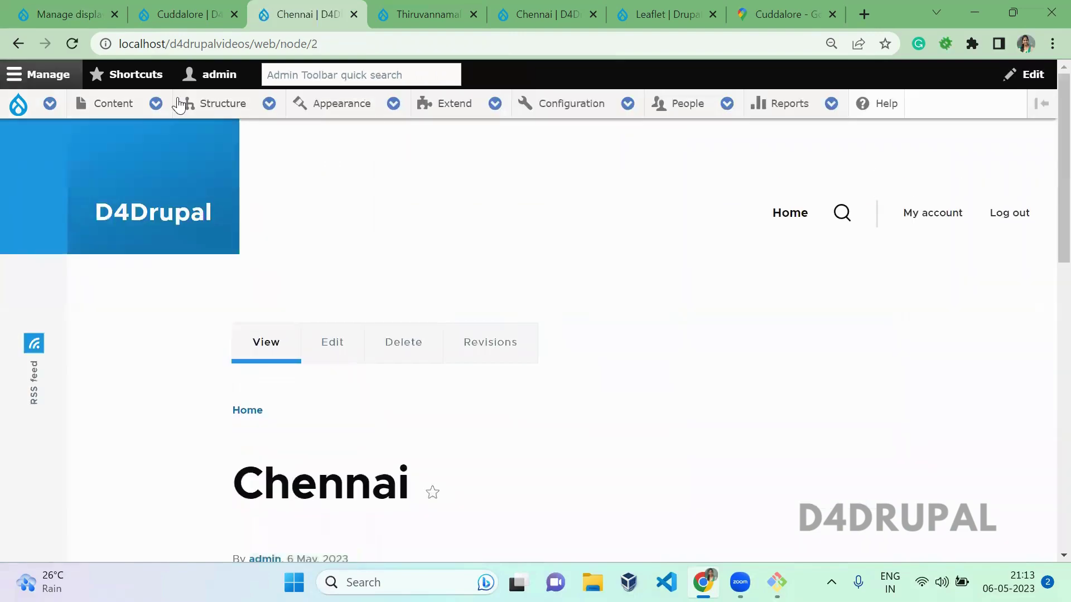
left_click(19, 46)
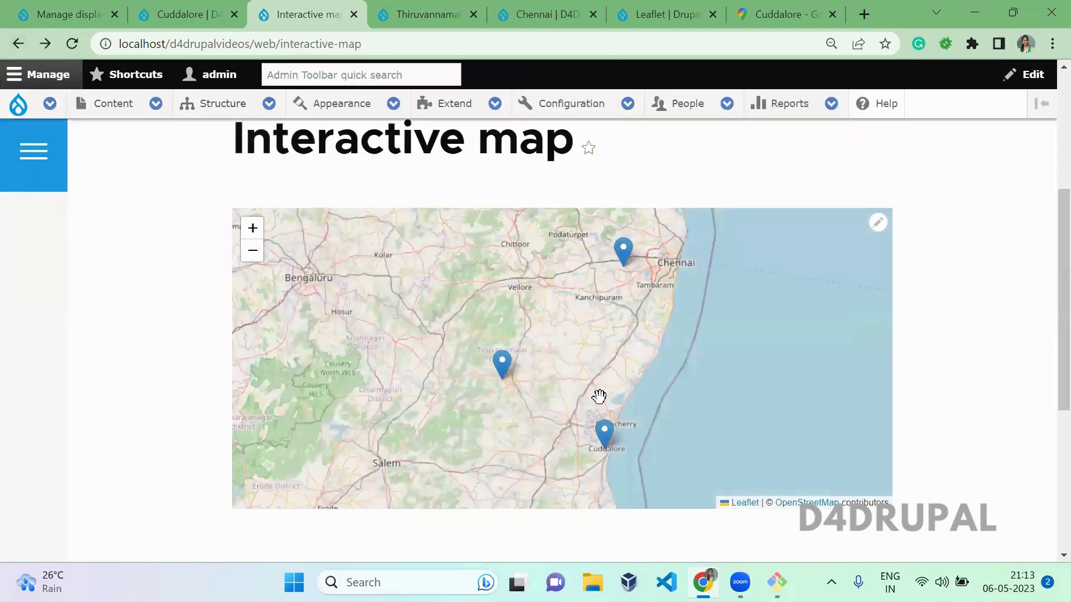